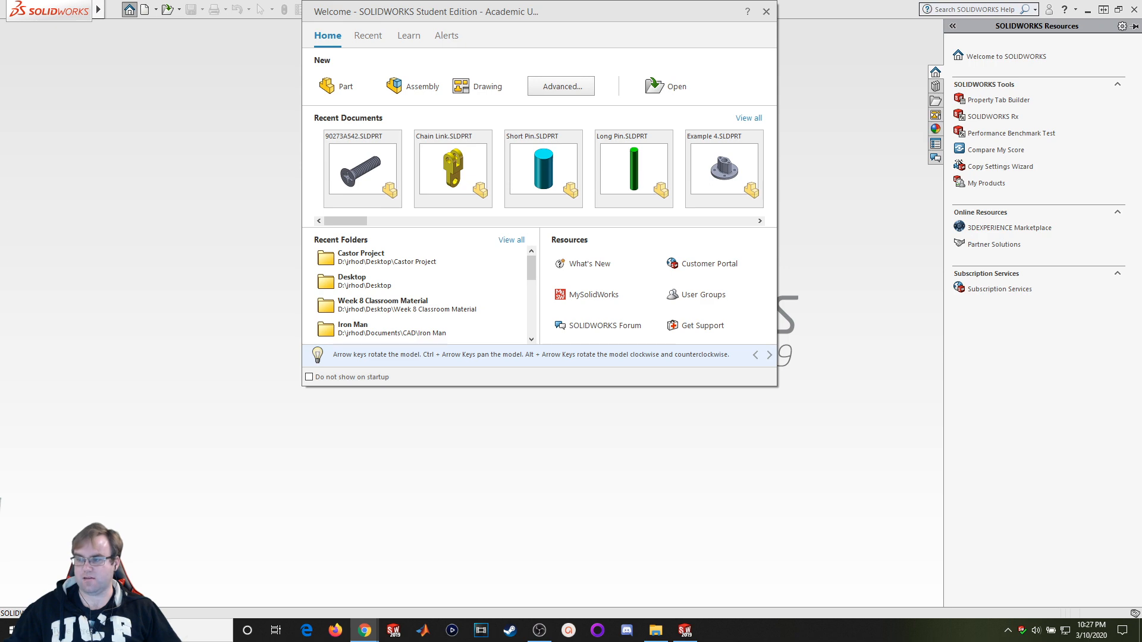
Switch to Chrome and review both sheets of the Castor Assembly PDF drawing, including the parts list and part dimensions, then return to SOLIDWORKS.
{"action": "left_click", "coordinate": [365, 630]}
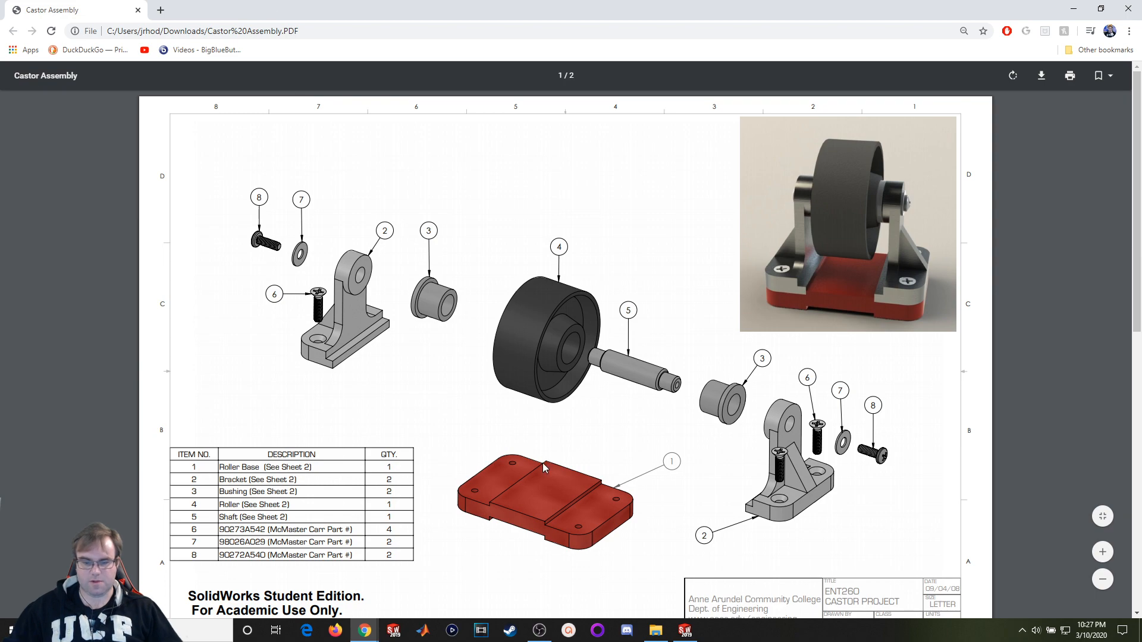
{"action": "scroll", "coordinate": [547, 466], "scroll_direction": "down", "scroll_amount": 1}
{"action": "scroll", "coordinate": [459, 280], "scroll_direction": "down", "scroll_amount": 8}
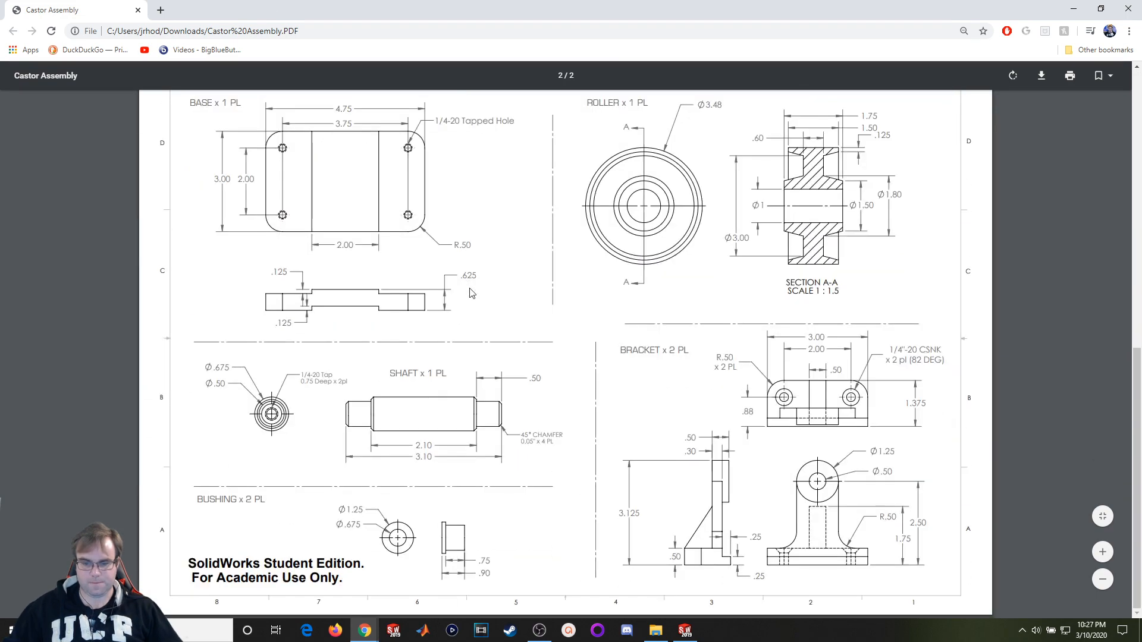
{"action": "scroll", "coordinate": [655, 327], "scroll_direction": "up", "scroll_amount": 9}
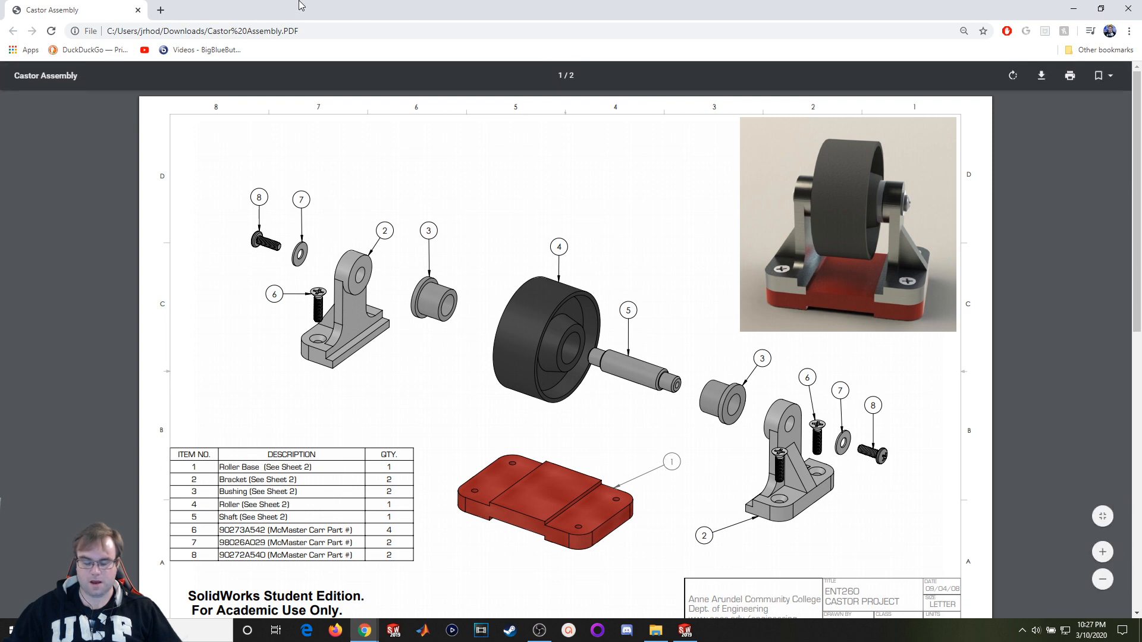
{"action": "scroll", "coordinate": [443, 258], "scroll_direction": "down", "scroll_amount": 12}
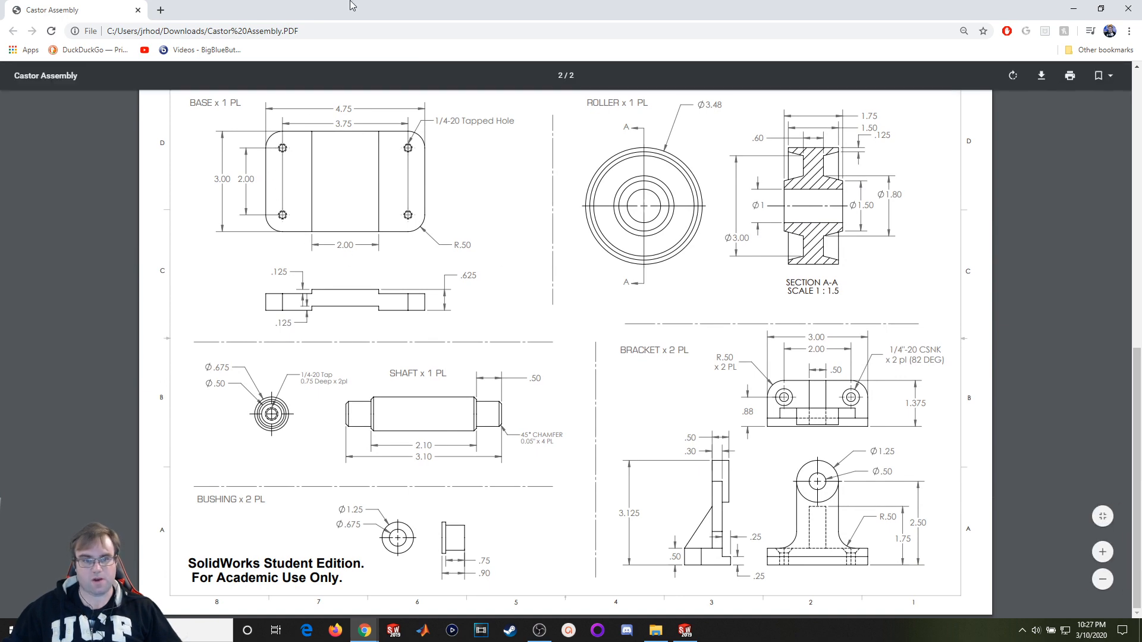
{"action": "left_click_drag", "start_coordinate": [352, 5], "coordinate": [1141, 258]}
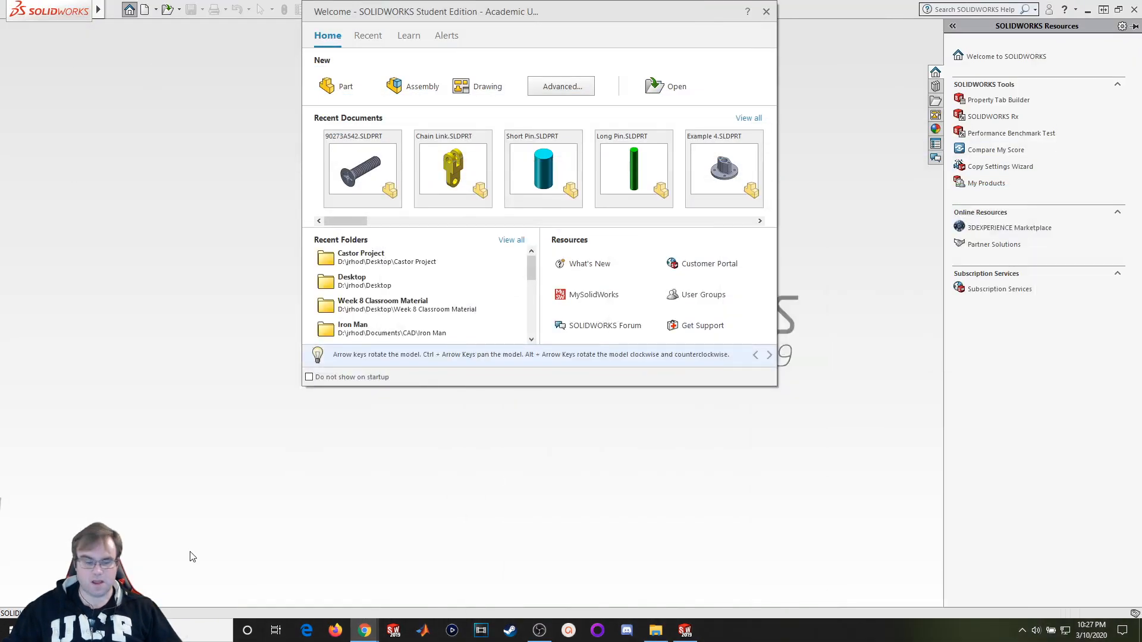
Create a new assembly and place the Castor Base as its first component.
{"action": "left_click", "coordinate": [405, 94]}
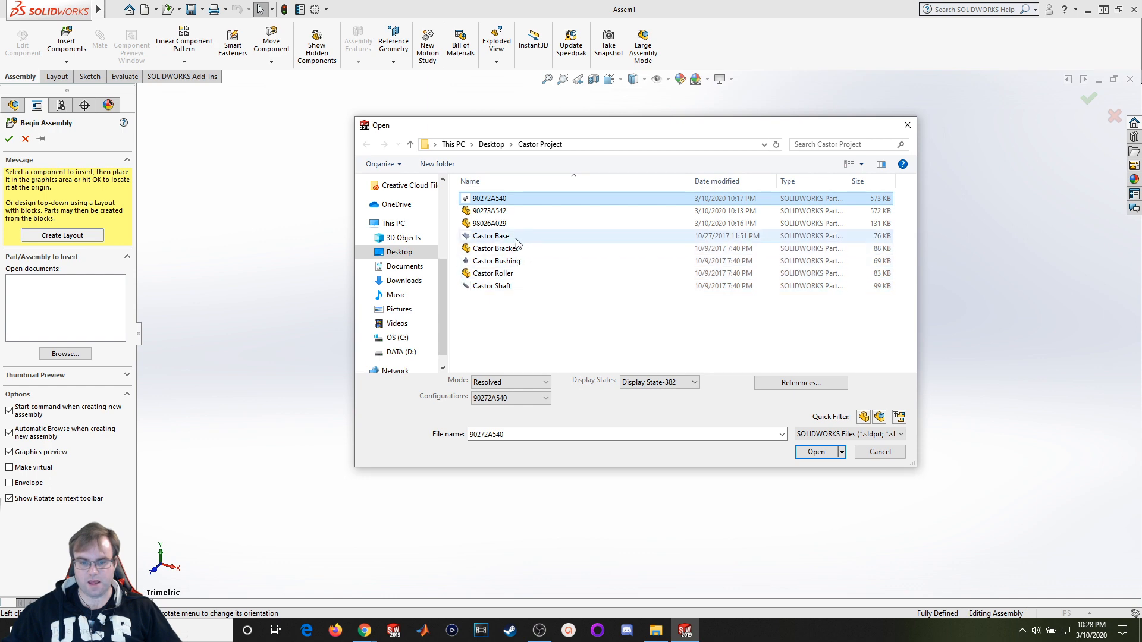
{"action": "double_click", "coordinate": [496, 236]}
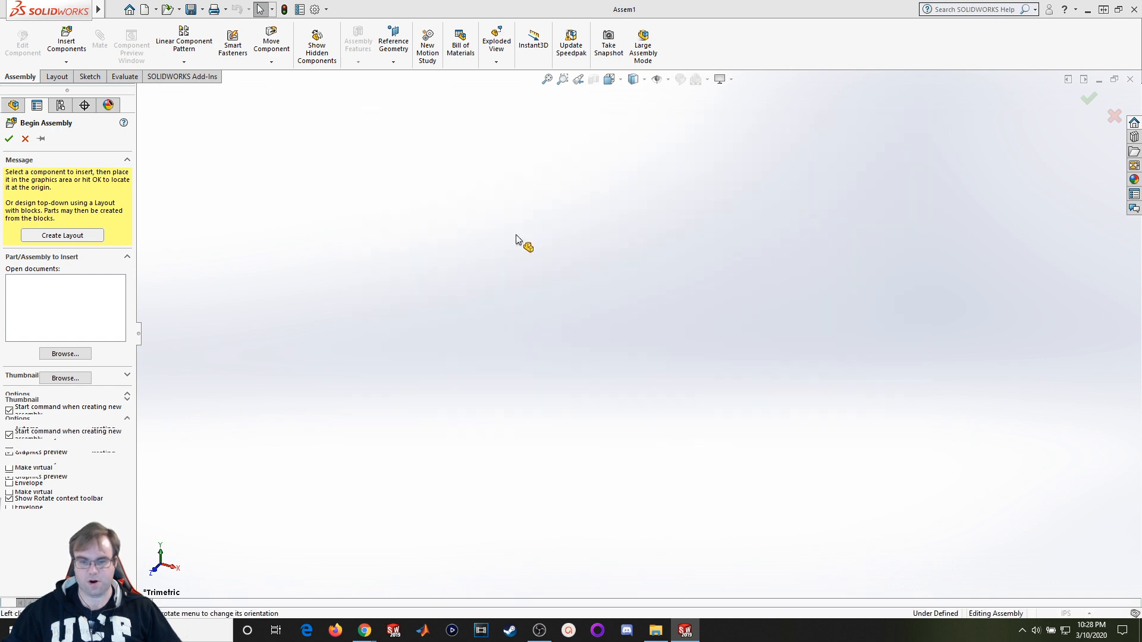
{"action": "left_click", "coordinate": [661, 281]}
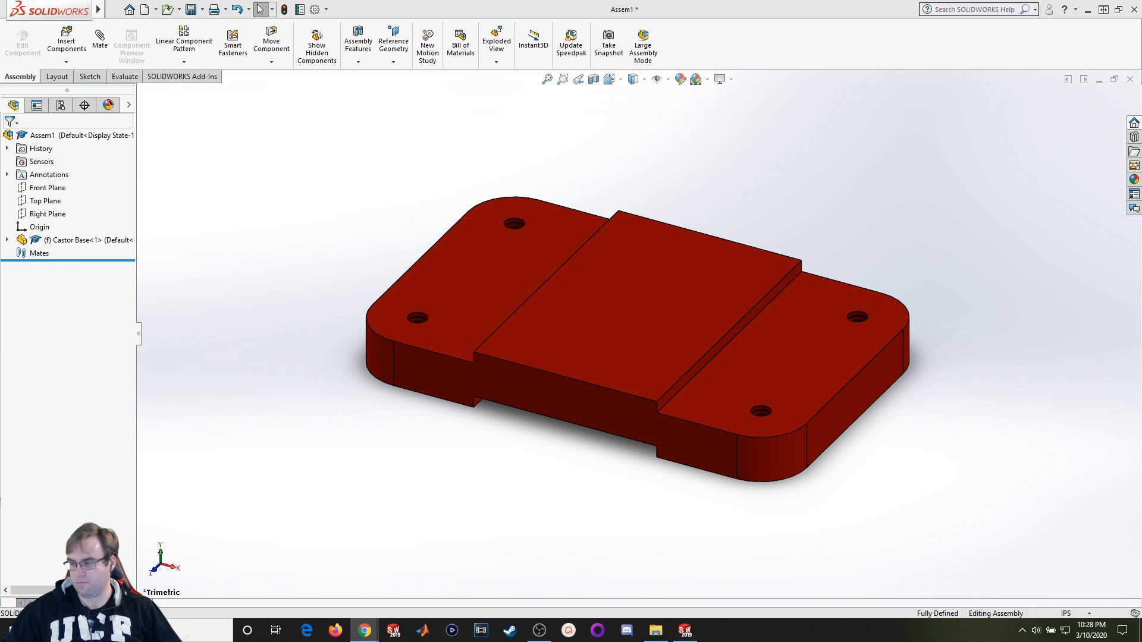
Insert the Castor Bracket from the Castor Project folder and place it beside one end of the base.
{"action": "left_click", "coordinate": [66, 45]}
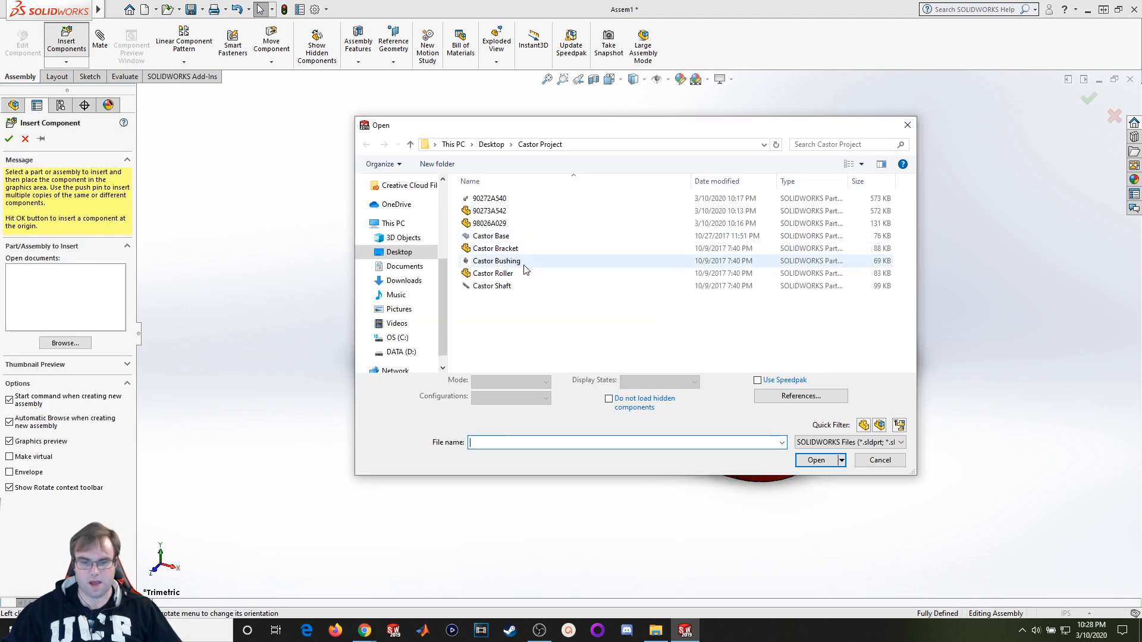
{"action": "double_click", "coordinate": [518, 248]}
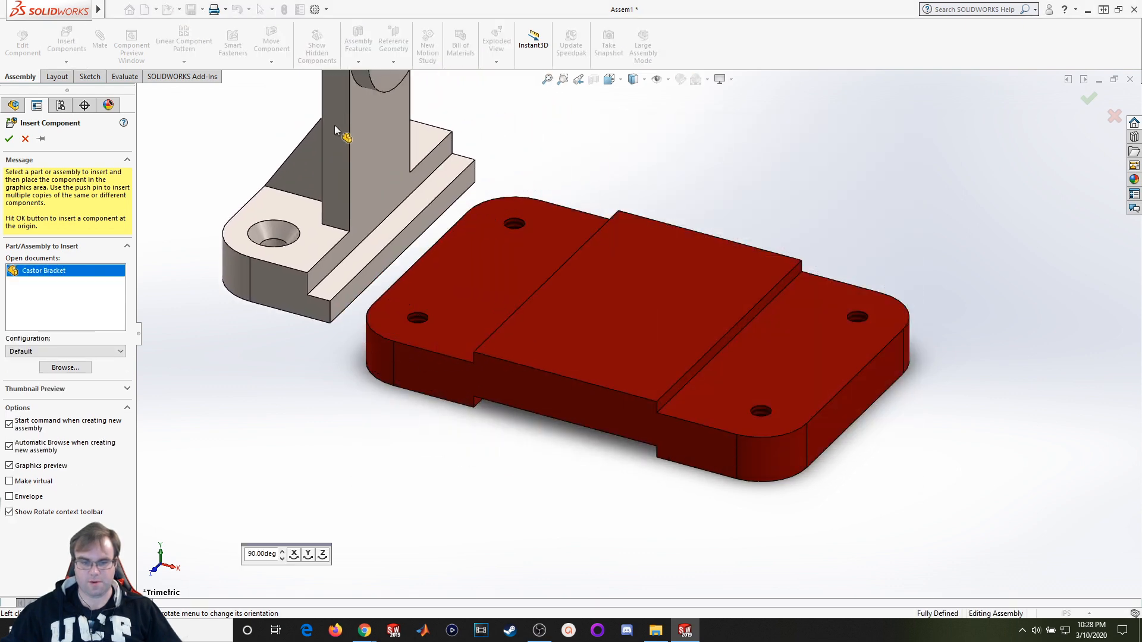
{"action": "left_click", "coordinate": [355, 71]}
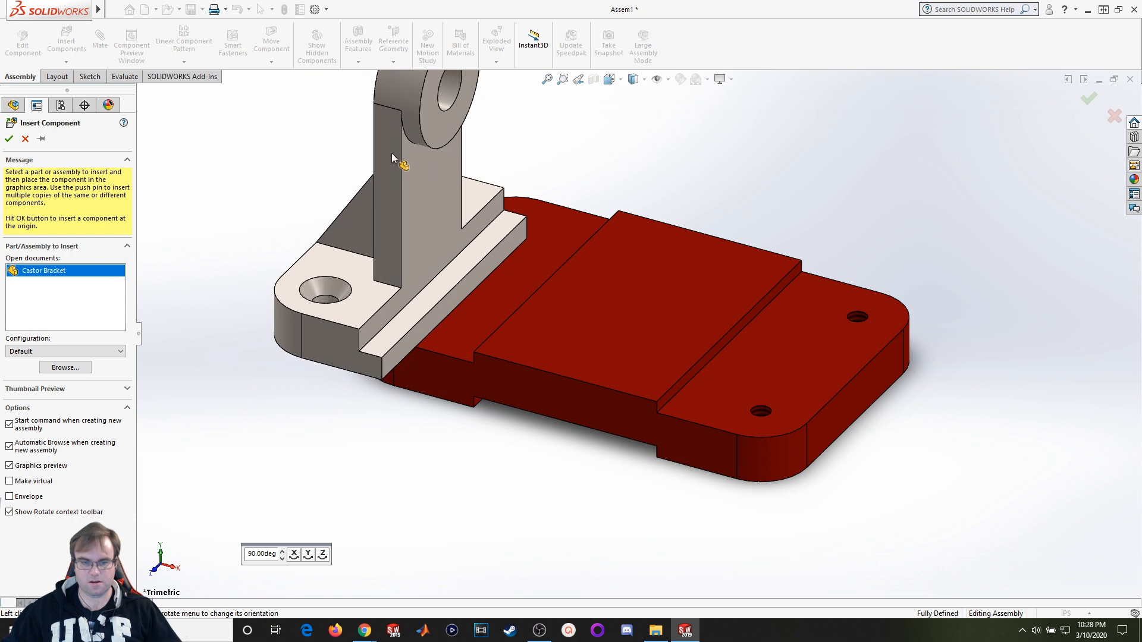
{"action": "left_click", "coordinate": [392, 153]}
{"action": "key", "text": "f"}
{"action": "scroll", "coordinate": [469, 305], "scroll_direction": "down", "scroll_amount": 3}
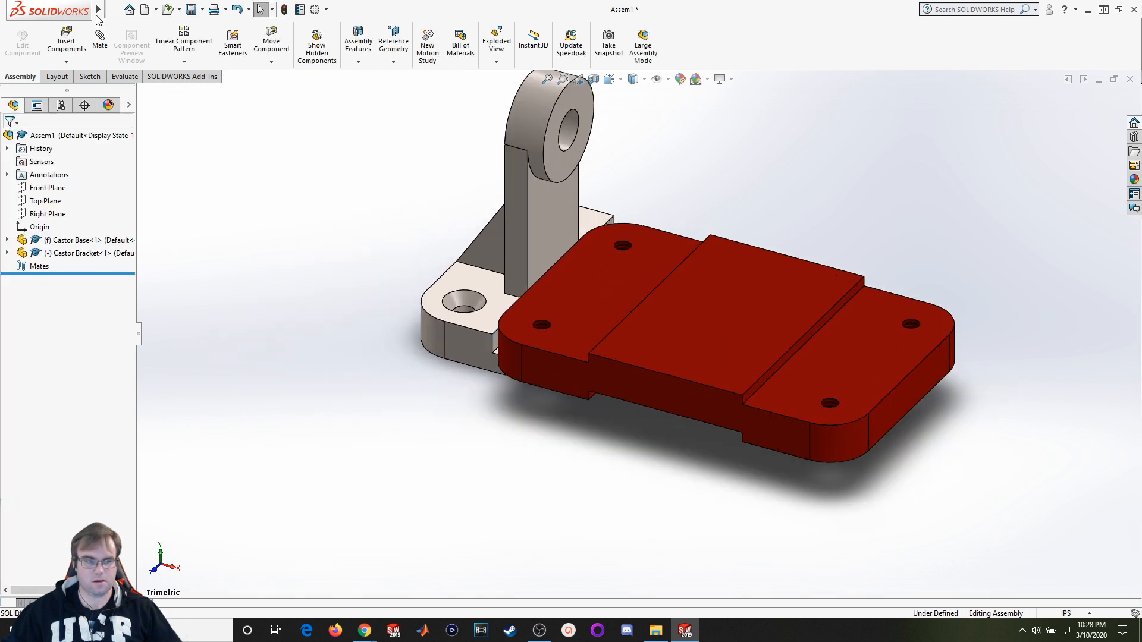
Add a concentric mate between the bracket's front countersunk hole and the front tapped hole at the near end of the base.
{"action": "left_click", "coordinate": [100, 41]}
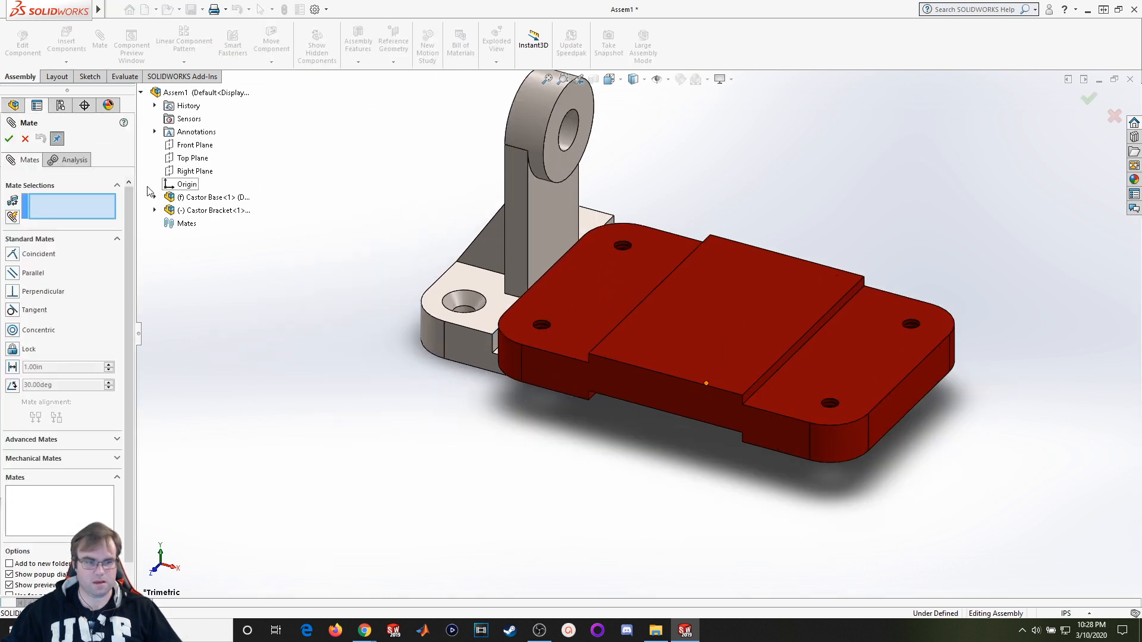
{"action": "left_click", "coordinate": [10, 334]}
{"action": "middle_click_drag", "start_coordinate": [467, 253], "coordinate": [462, 273]}
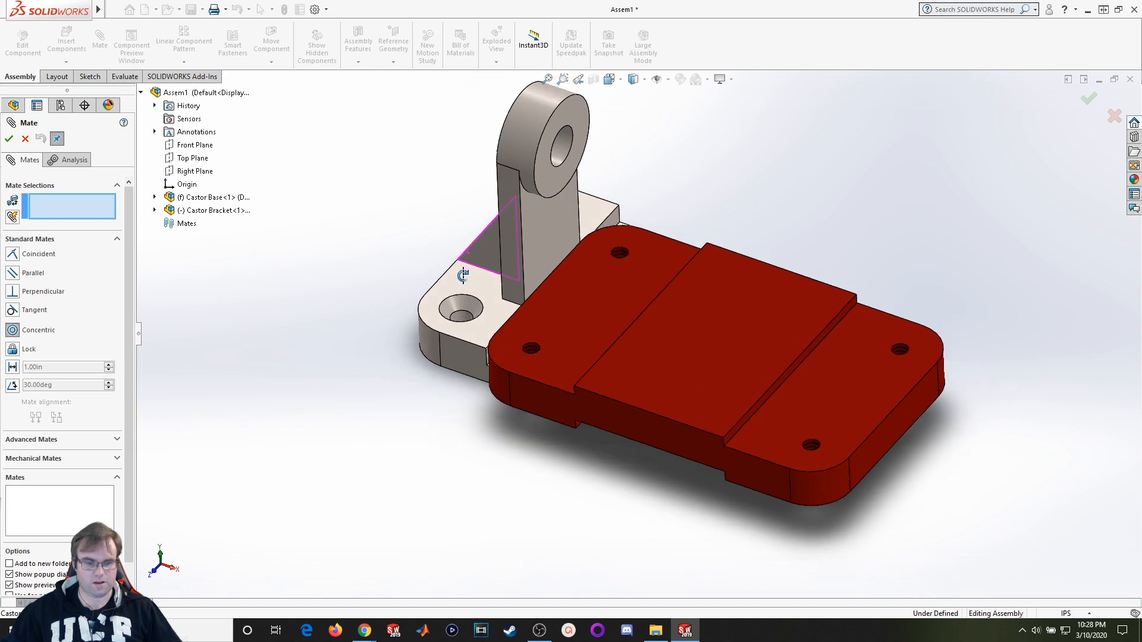
{"action": "scroll", "coordinate": [462, 306], "scroll_direction": "down", "scroll_amount": 5}
{"action": "left_click", "coordinate": [505, 346]}
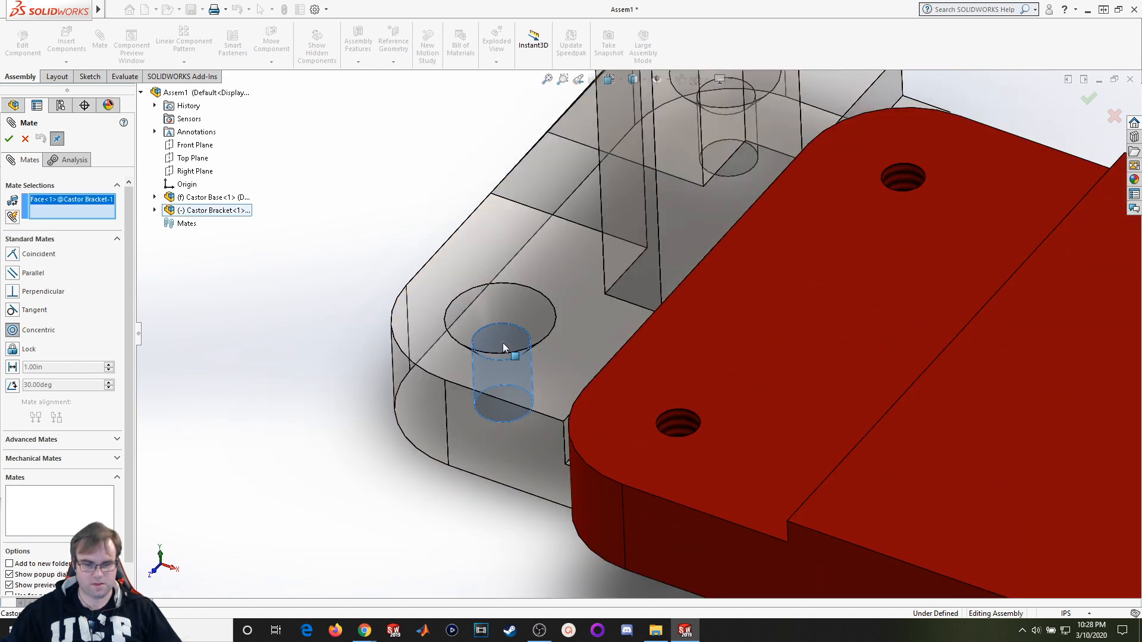
{"action": "left_click", "coordinate": [678, 426]}
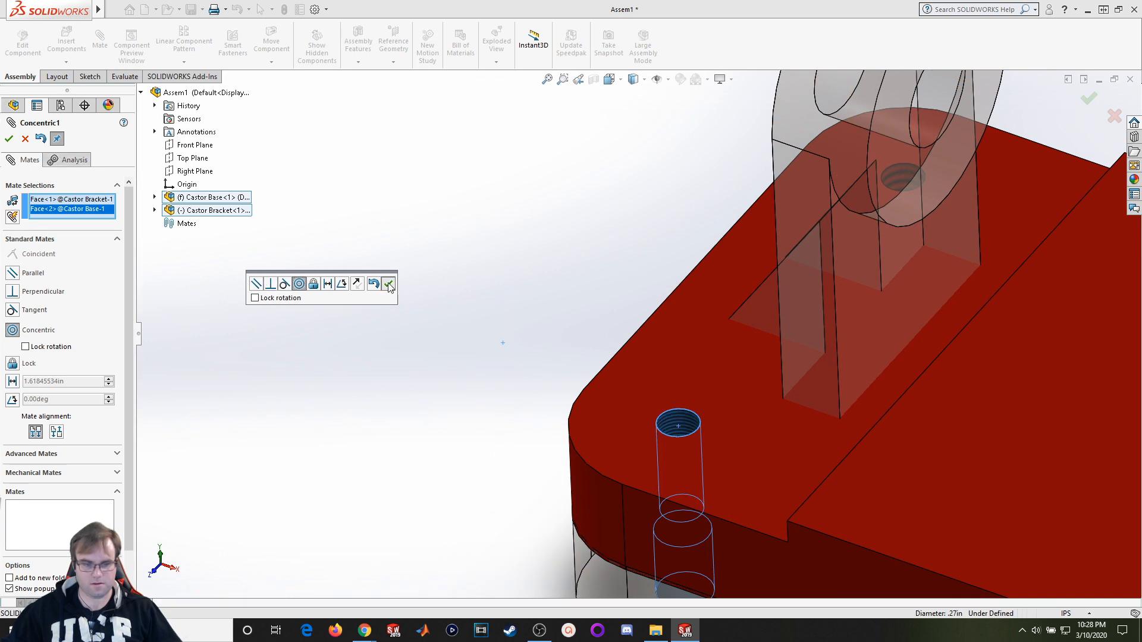
{"action": "left_click", "coordinate": [388, 284]}
Swing the bracket about its mated hole and make its other countersunk hole concentric with the rear tapped hole at that end.
{"action": "left_click_drag", "start_coordinate": [846, 327], "coordinate": [763, 3]}
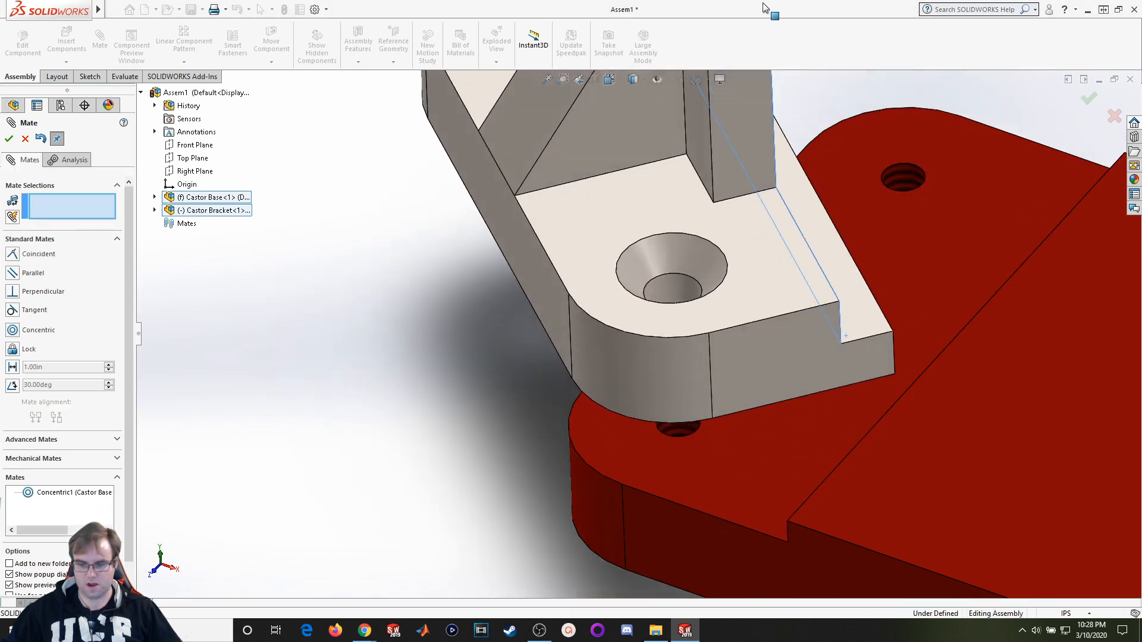
{"action": "scroll", "coordinate": [761, 119], "scroll_direction": "down", "scroll_amount": 4}
{"action": "scroll", "coordinate": [765, 181], "scroll_direction": "up", "scroll_amount": 9}
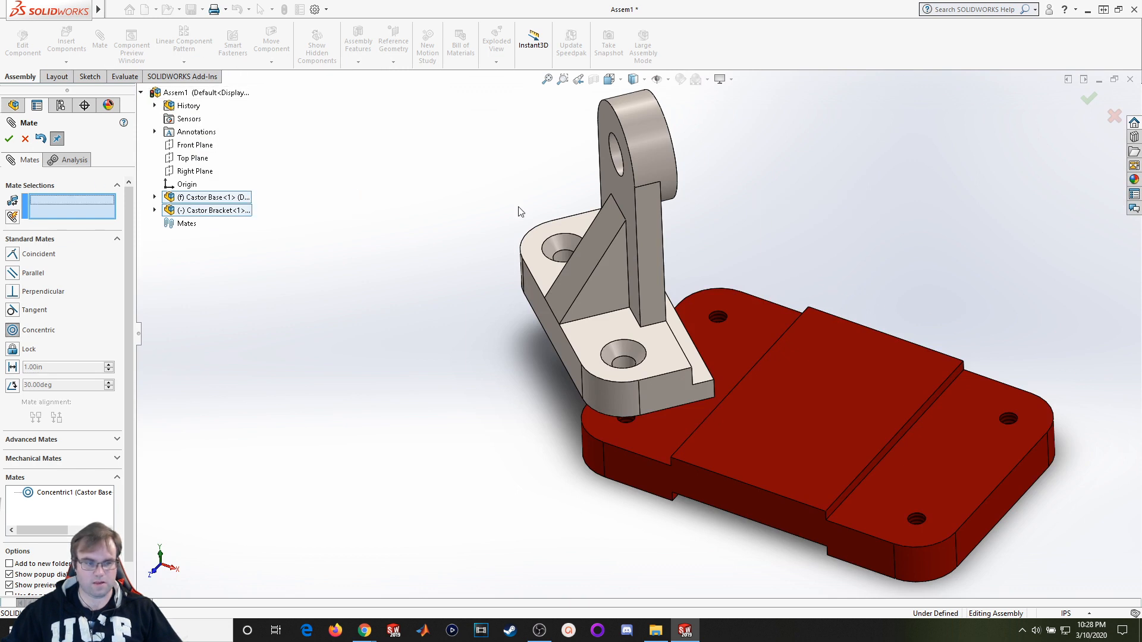
{"action": "scroll", "coordinate": [571, 268], "scroll_direction": "down", "scroll_amount": 4}
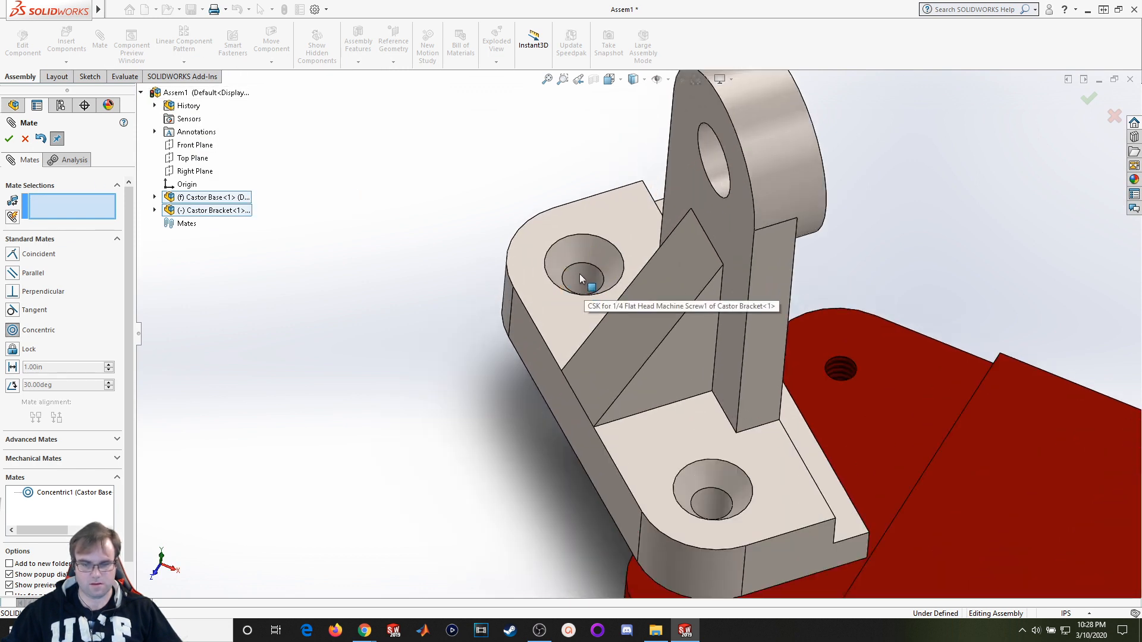
{"action": "left_click", "coordinate": [585, 287]}
{"action": "left_click", "coordinate": [845, 374]}
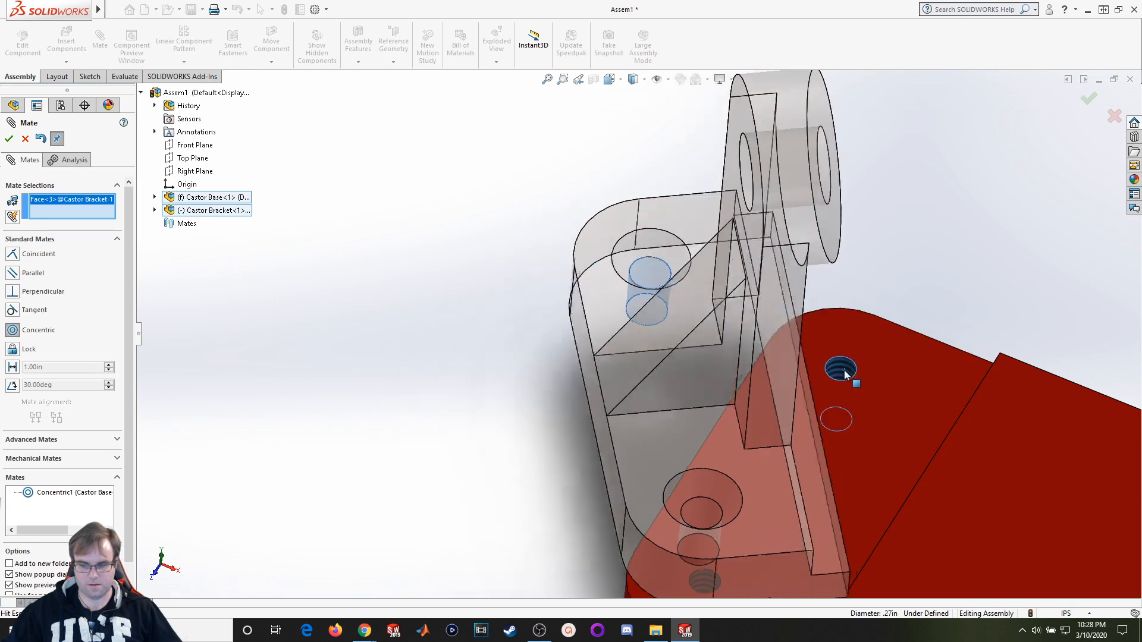
{"action": "key", "text": "Return"}
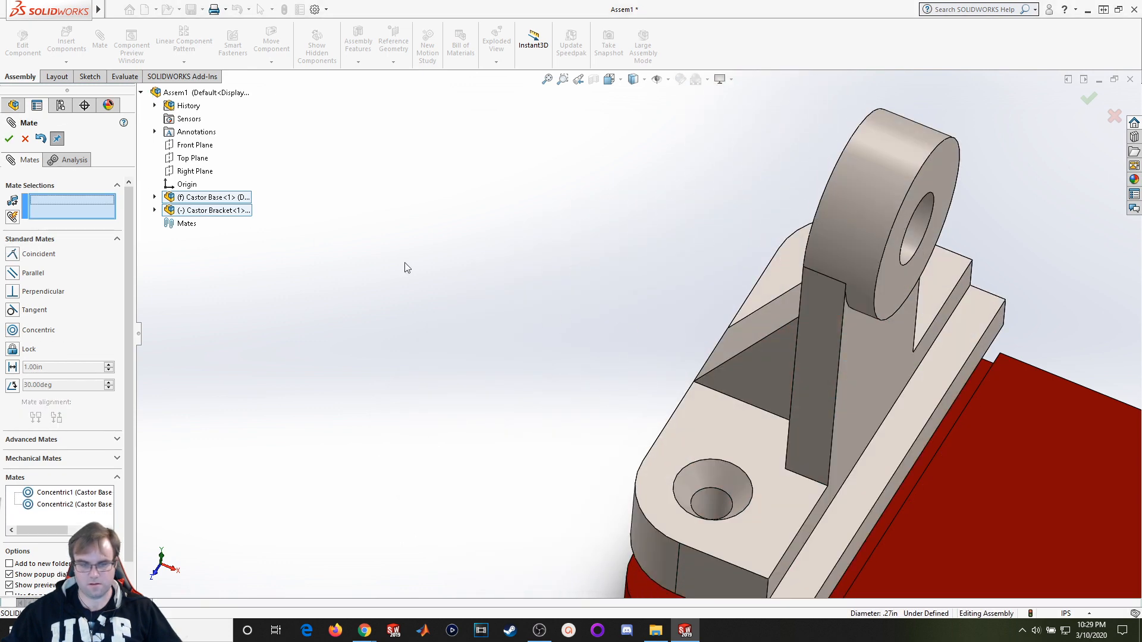
Make the bracket's underside coincident with the base's recessed top face and finish mating the first bracket.
{"action": "middle_click_drag", "start_coordinate": [571, 357], "coordinate": [724, 512]}
{"action": "left_click", "coordinate": [778, 529]}
{"action": "left_click", "coordinate": [724, 512]}
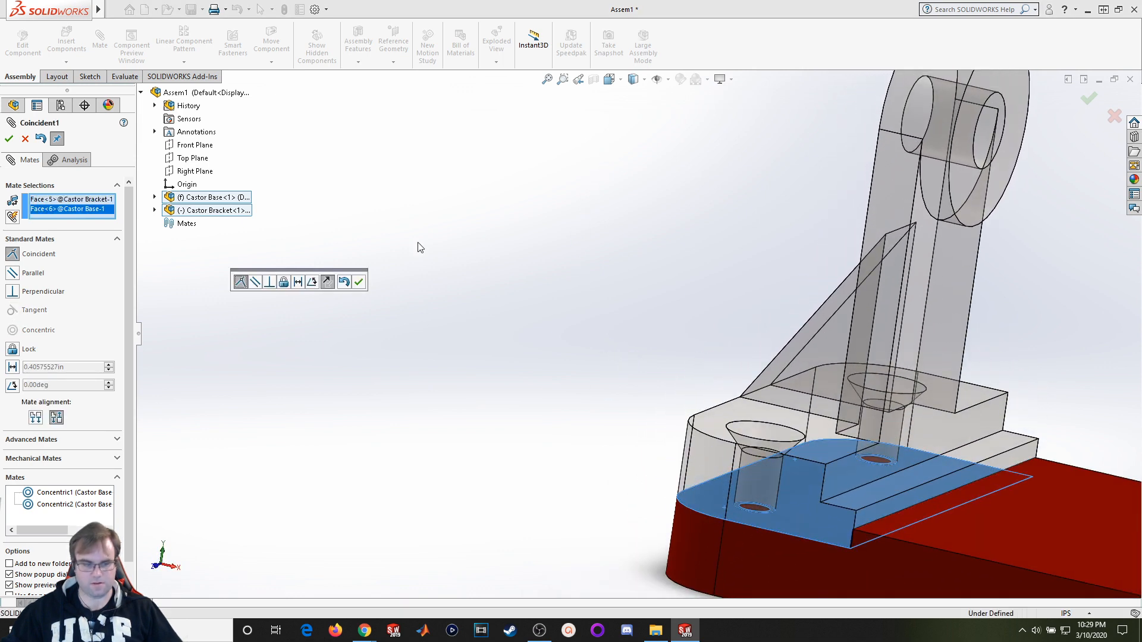
{"action": "left_click", "coordinate": [9, 138]}
{"action": "scroll", "coordinate": [833, 313], "scroll_direction": "down", "scroll_amount": 5}
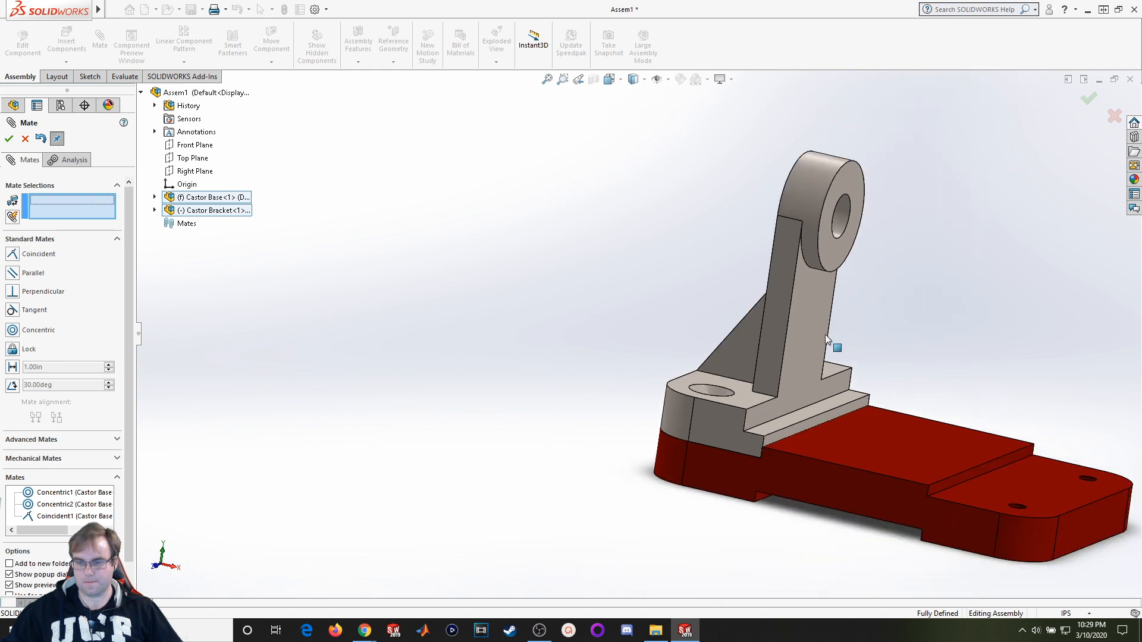
{"action": "middle_click_drag", "start_coordinate": [872, 334], "coordinate": [880, 390]}
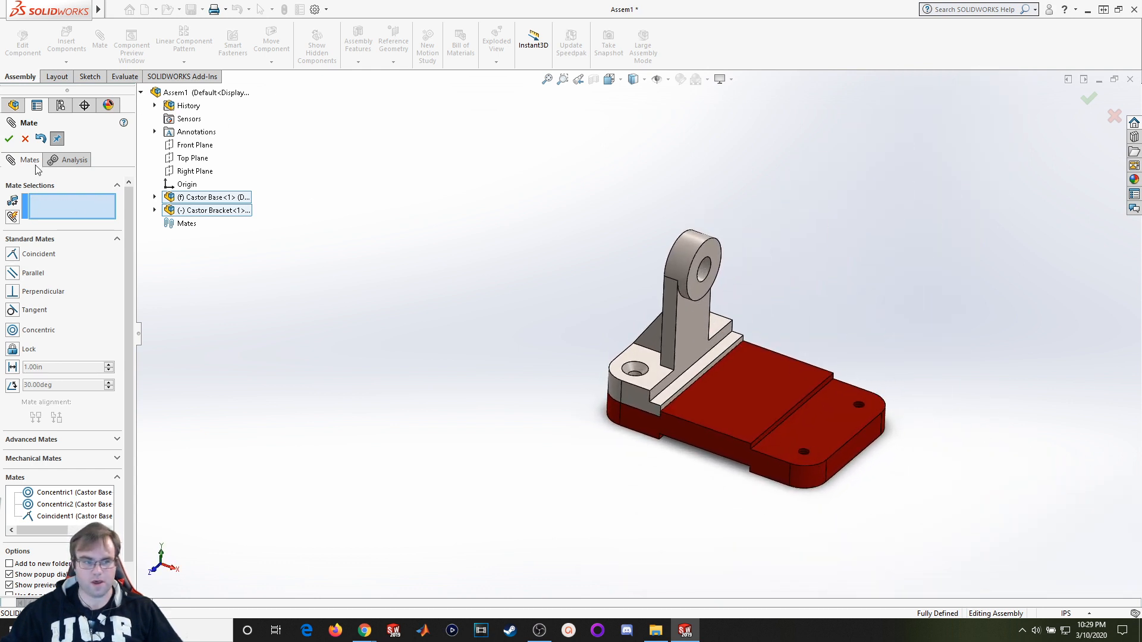
{"action": "left_click", "coordinate": [8, 139]}
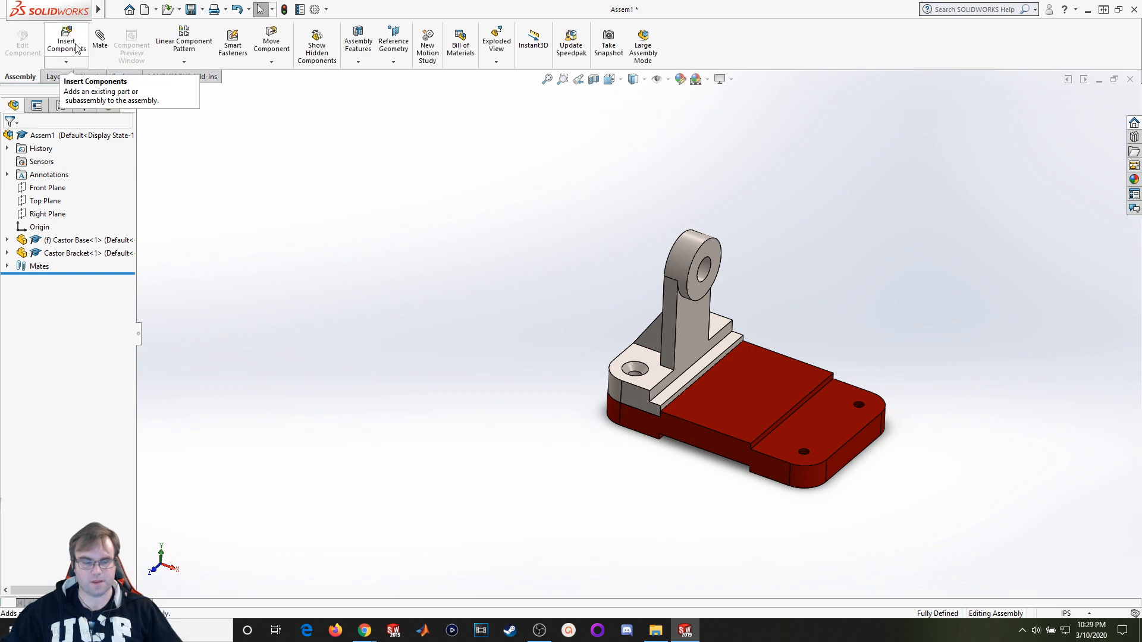
Insert a second Castor Bracket and place it beside the free end of the base.
{"action": "left_click", "coordinate": [66, 43]}
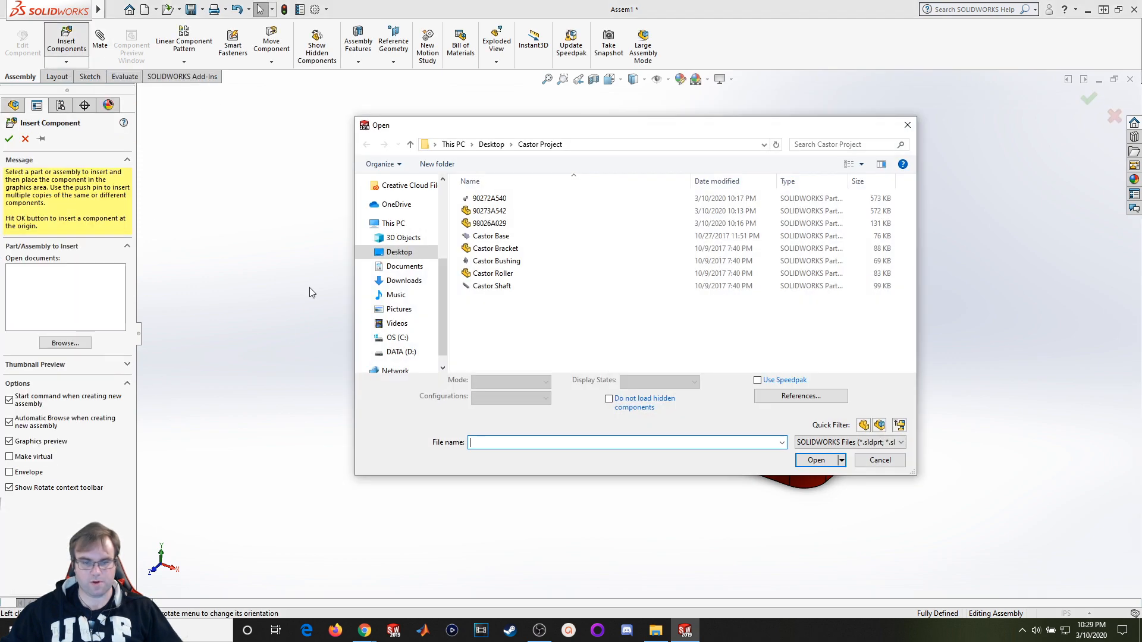
{"action": "left_click", "coordinate": [518, 248]}
{"action": "left_click", "coordinate": [816, 452]}
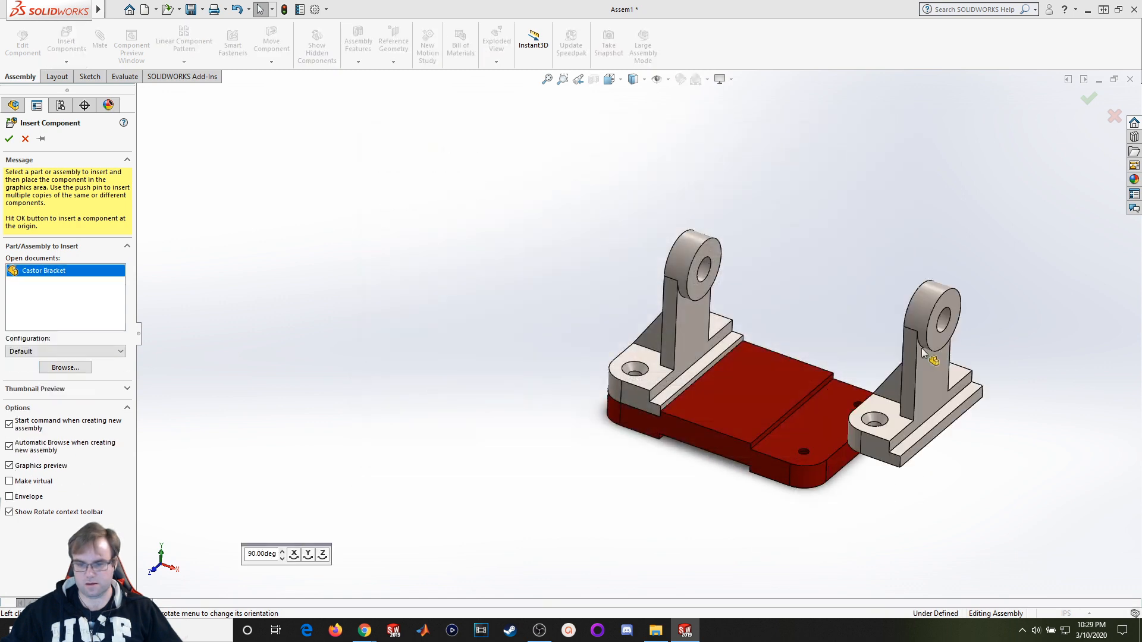
{"action": "left_click", "coordinate": [940, 306]}
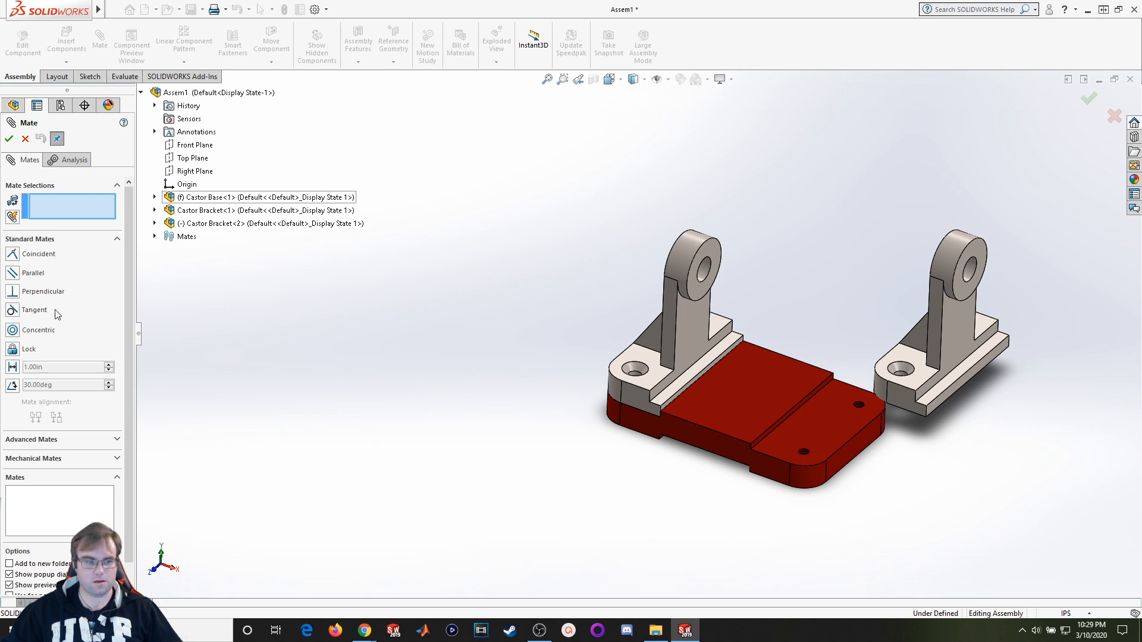
Add a concentric mate between one countersunk hole of the second bracket and the rear tapped hole at the base's free end.
{"action": "scroll", "coordinate": [937, 418], "scroll_direction": "down", "scroll_amount": 5}
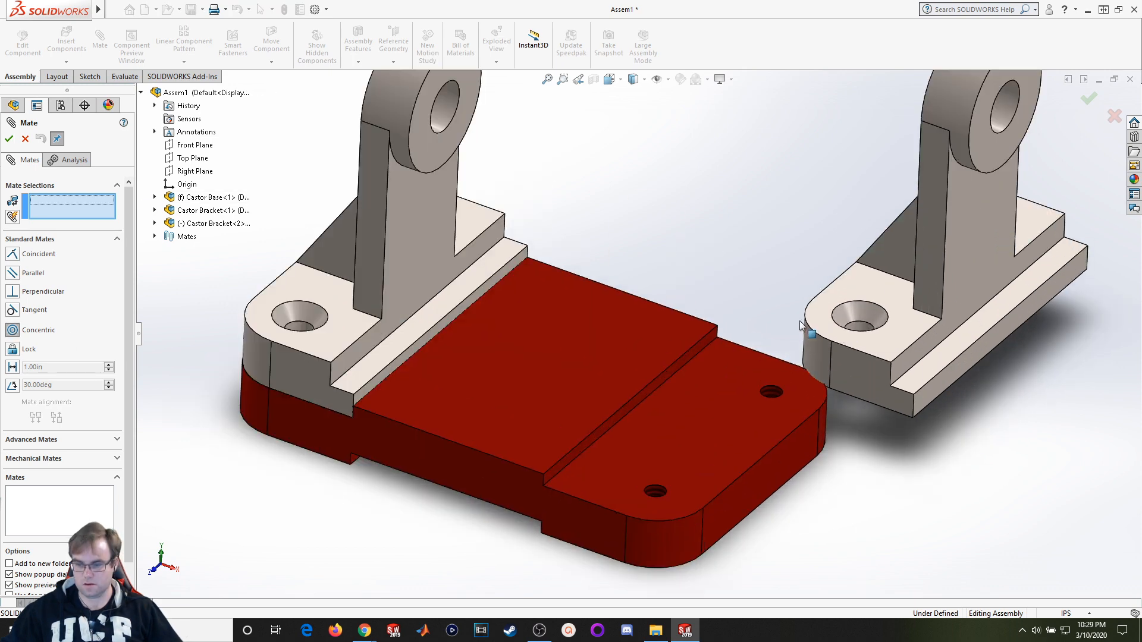
{"action": "left_click", "coordinate": [861, 329]}
{"action": "left_click", "coordinate": [773, 392]}
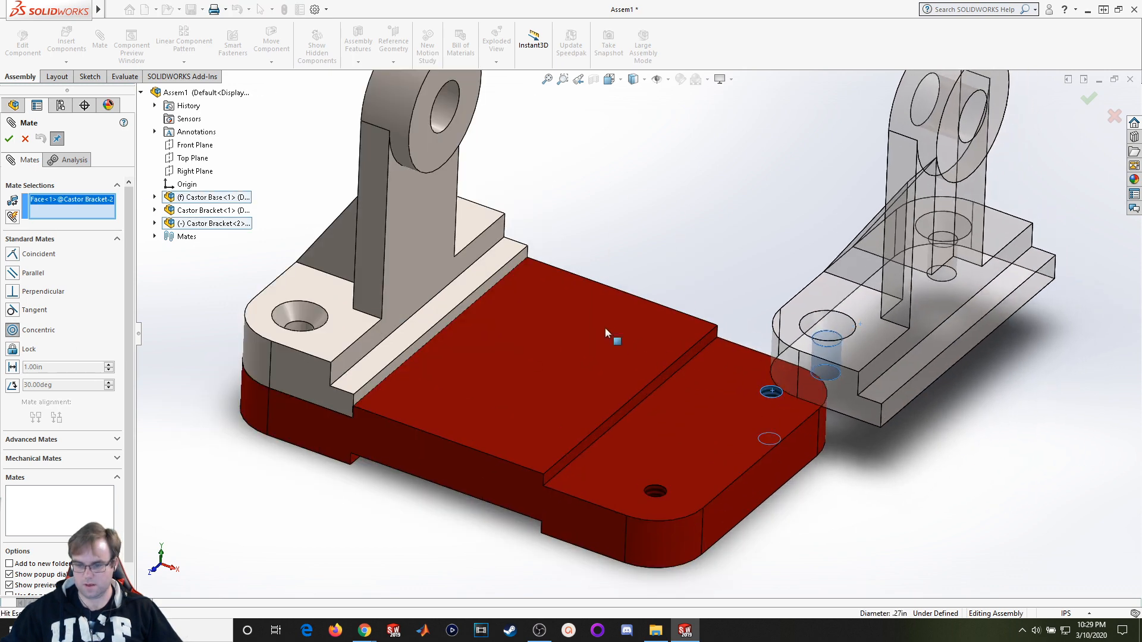
{"action": "left_click", "coordinate": [367, 203]}
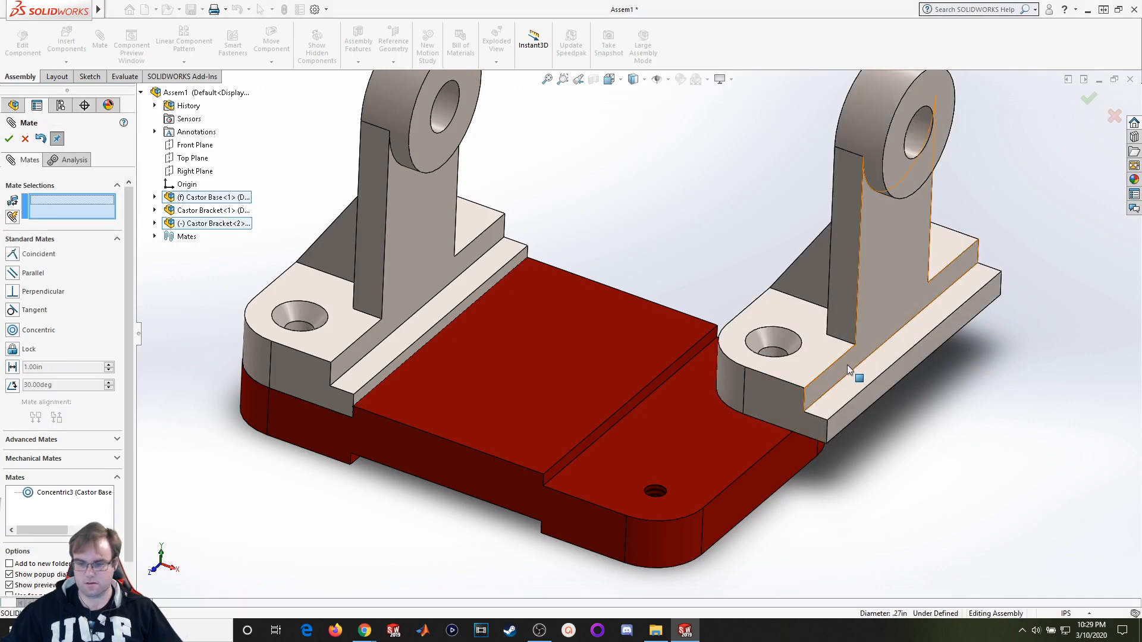
Turn the second bracket around to face the first and make its other countersunk hole concentric with the remaining front tapped hole.
{"action": "left_click_drag", "start_coordinate": [840, 335], "coordinate": [741, 372]}
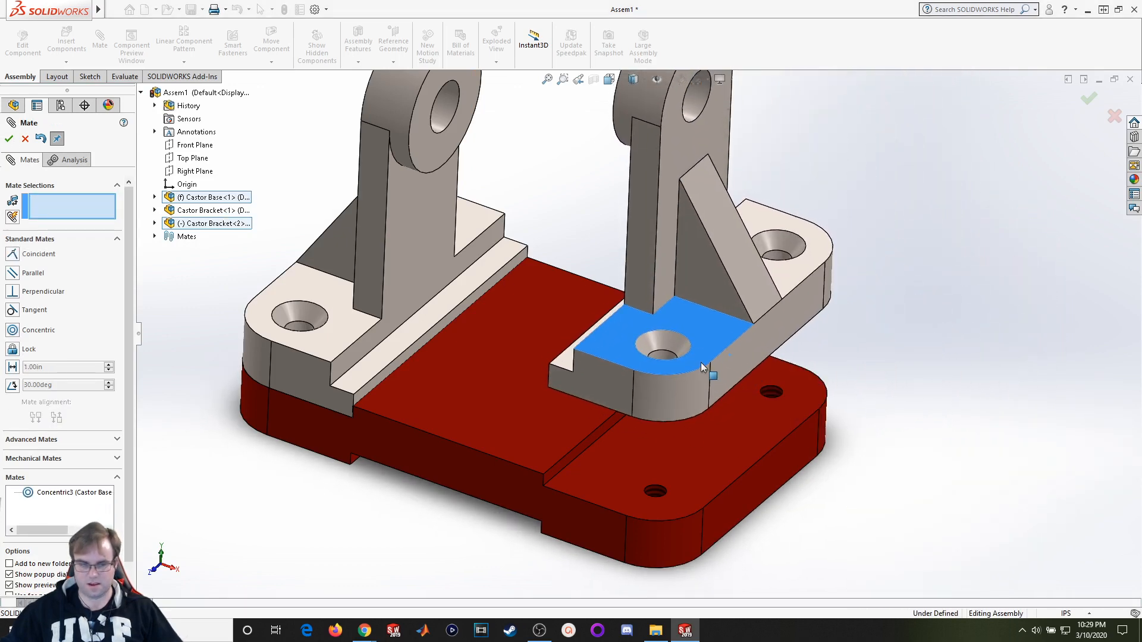
{"action": "left_click", "coordinate": [32, 326]}
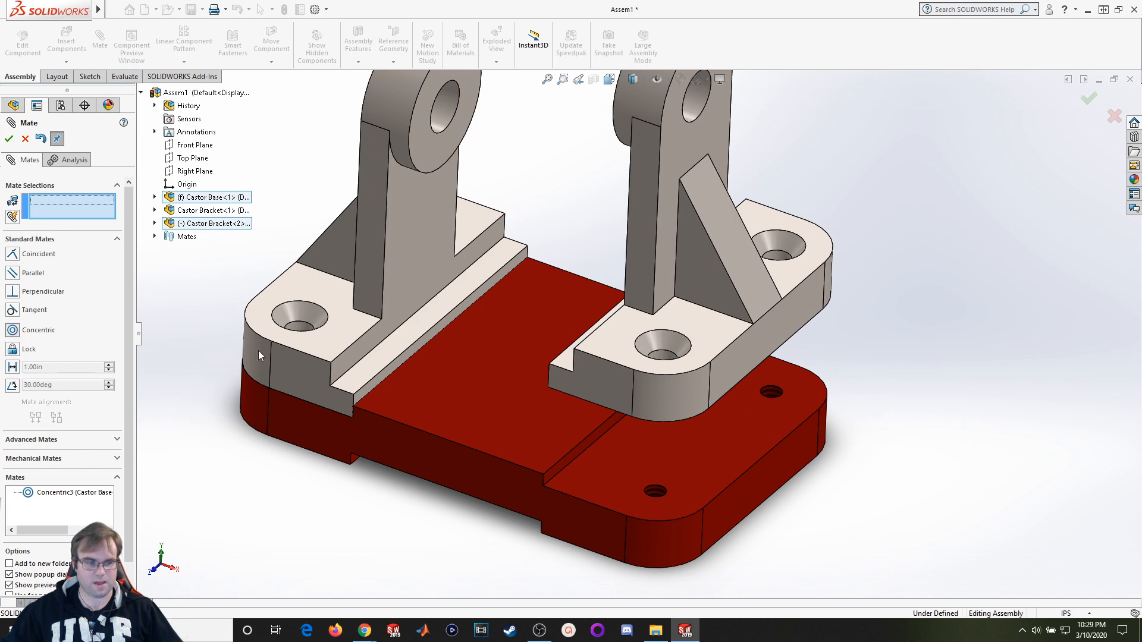
{"action": "left_click", "coordinate": [665, 372]}
{"action": "left_click", "coordinate": [655, 492]}
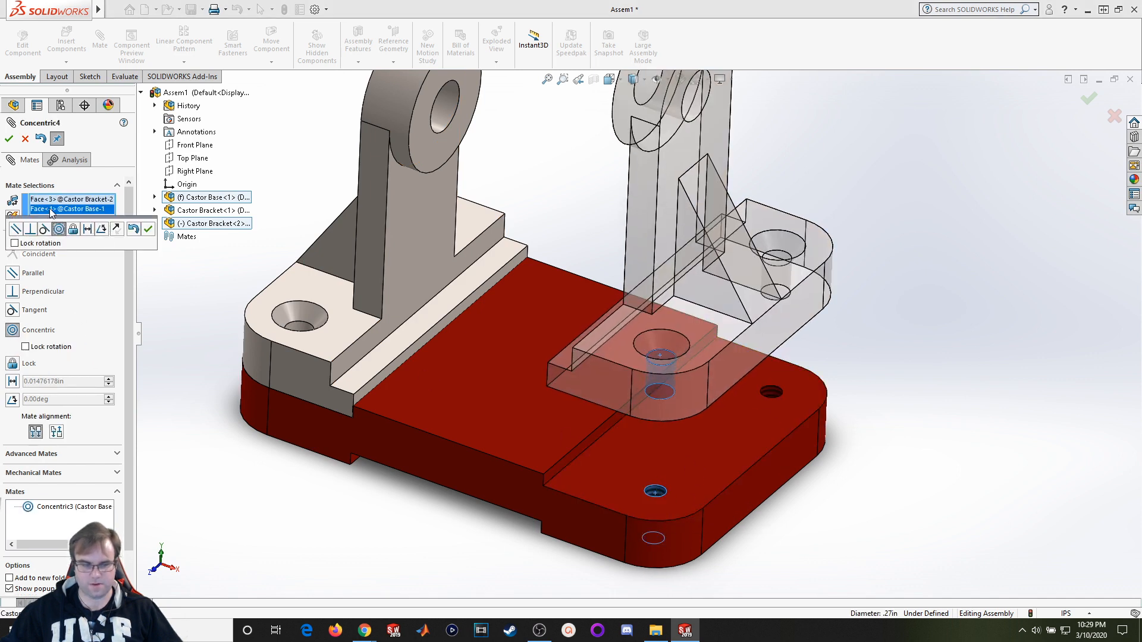
{"action": "left_click", "coordinate": [149, 231]}
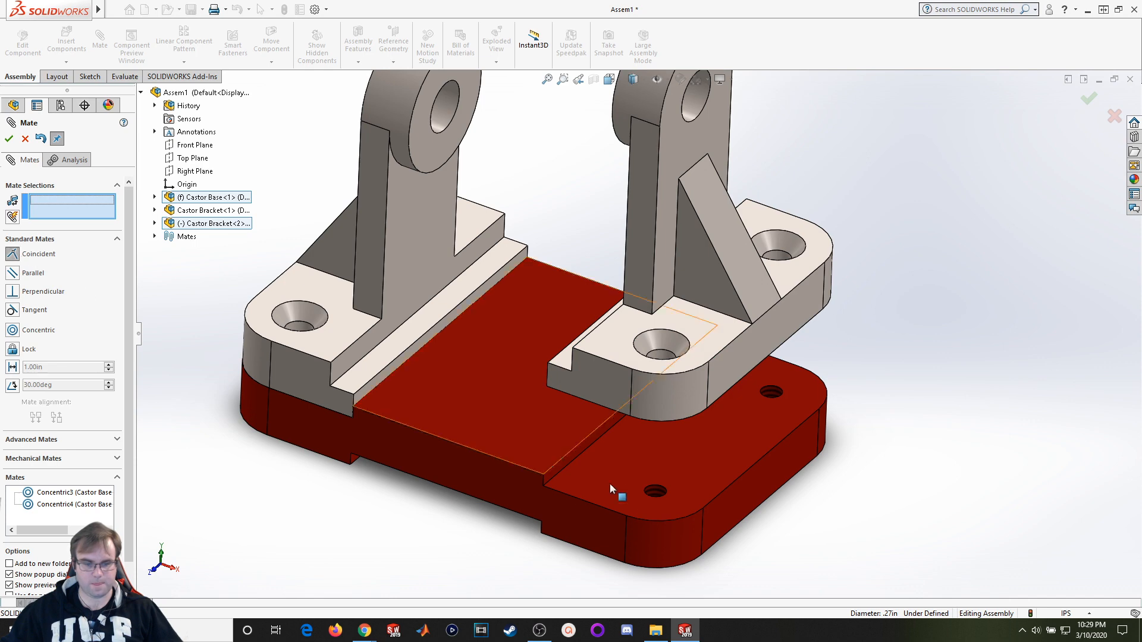
Make the second bracket's underside coincident with the base's recessed top face at the free end and finish mating that bracket.
{"action": "middle_click_drag", "start_coordinate": [612, 484], "coordinate": [698, 476]}
{"action": "left_click", "coordinate": [708, 358]}
{"action": "left_click", "coordinate": [699, 476]}
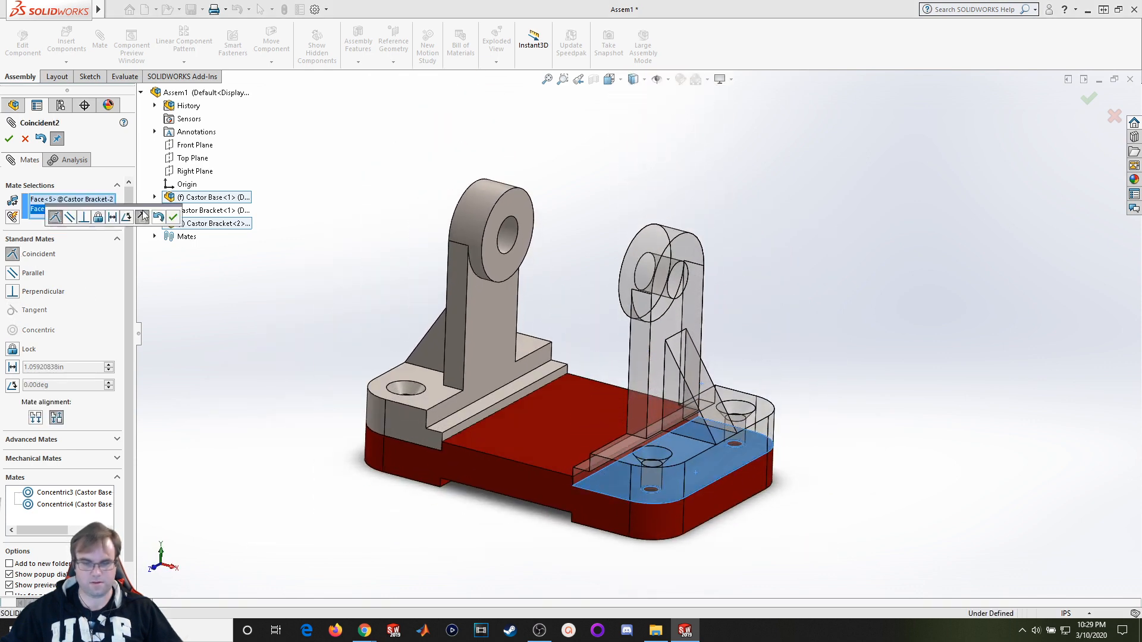
{"action": "left_click", "coordinate": [8, 138]}
{"action": "mouse_move", "coordinate": [635, 210]}
{"action": "middle_mouse_down"}
{"action": "mouse_move", "coordinate": [625, 198]}
{"action": "mouse_move", "coordinate": [634, 211]}
{"action": "middle_mouse_up"}
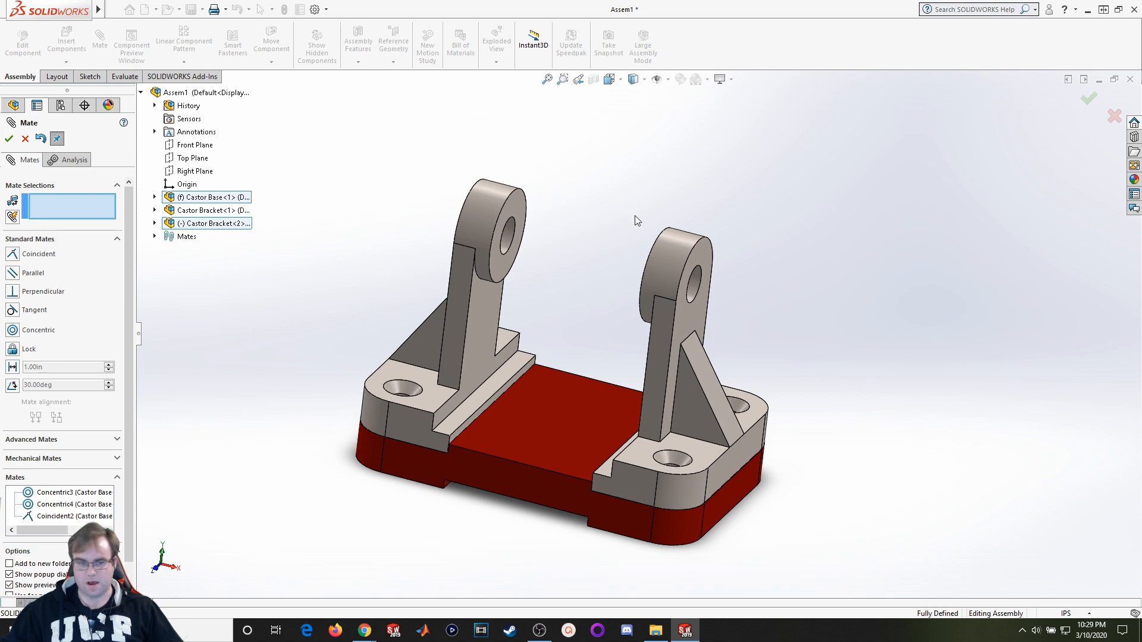
{"action": "left_click", "coordinate": [8, 139]}
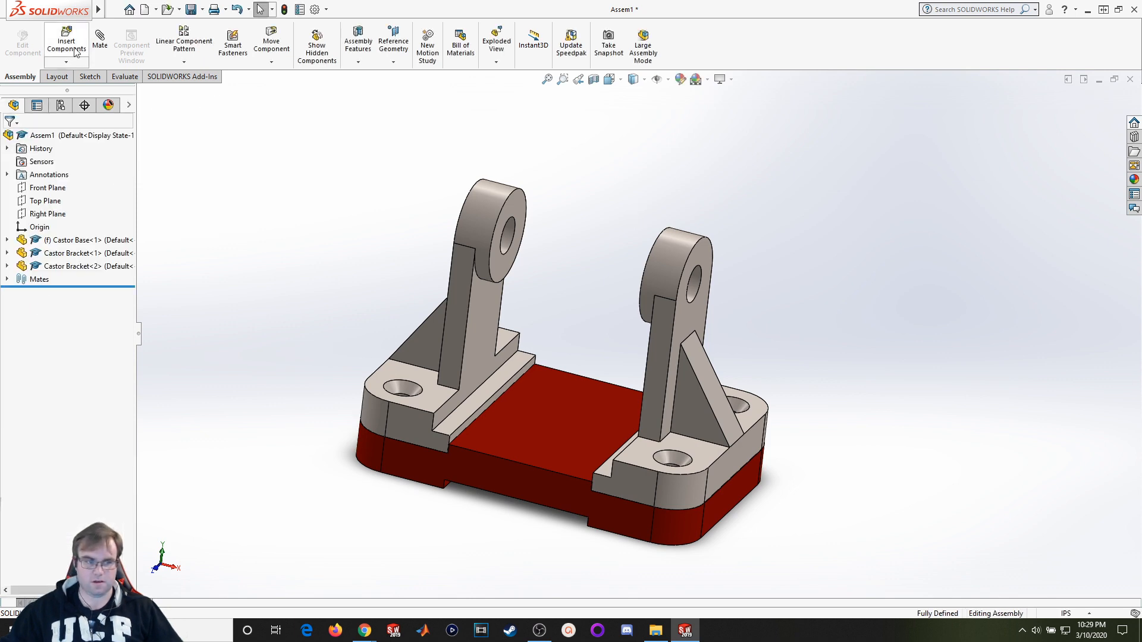
Insert the Castor Shaft part and place it just above the two brackets.
{"action": "left_click", "coordinate": [74, 49]}
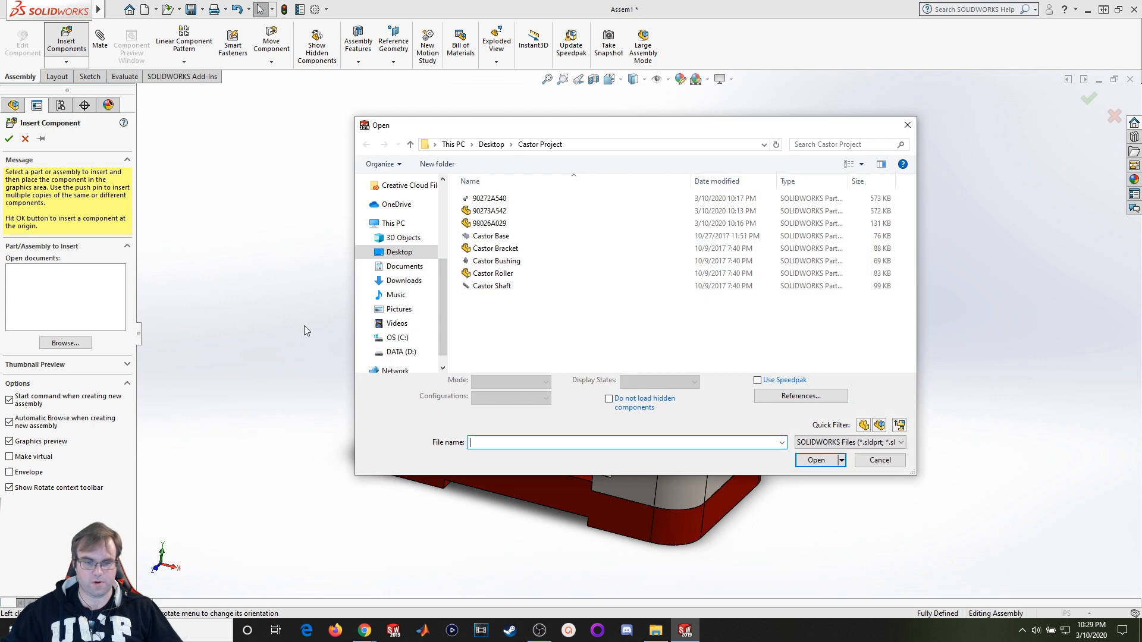
{"action": "double_click", "coordinate": [522, 287]}
{"action": "left_click", "coordinate": [591, 204]}
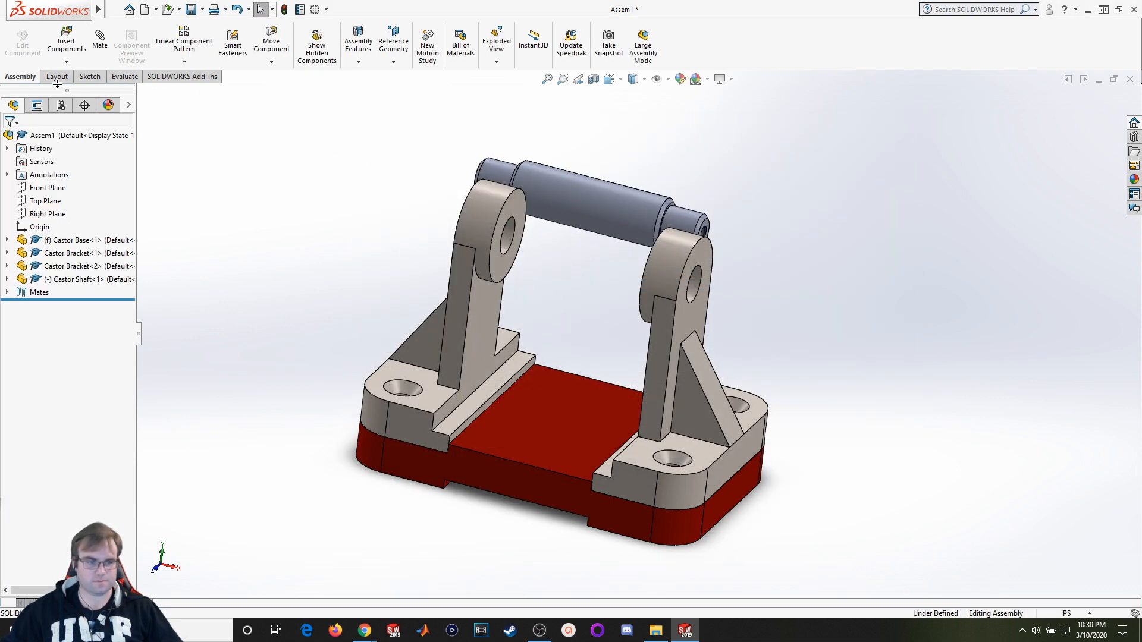
Make the shaft's end cylinder concentric with the first bracket's upper hole and slide the shaft along its axis between the brackets.
{"action": "left_click", "coordinate": [101, 43]}
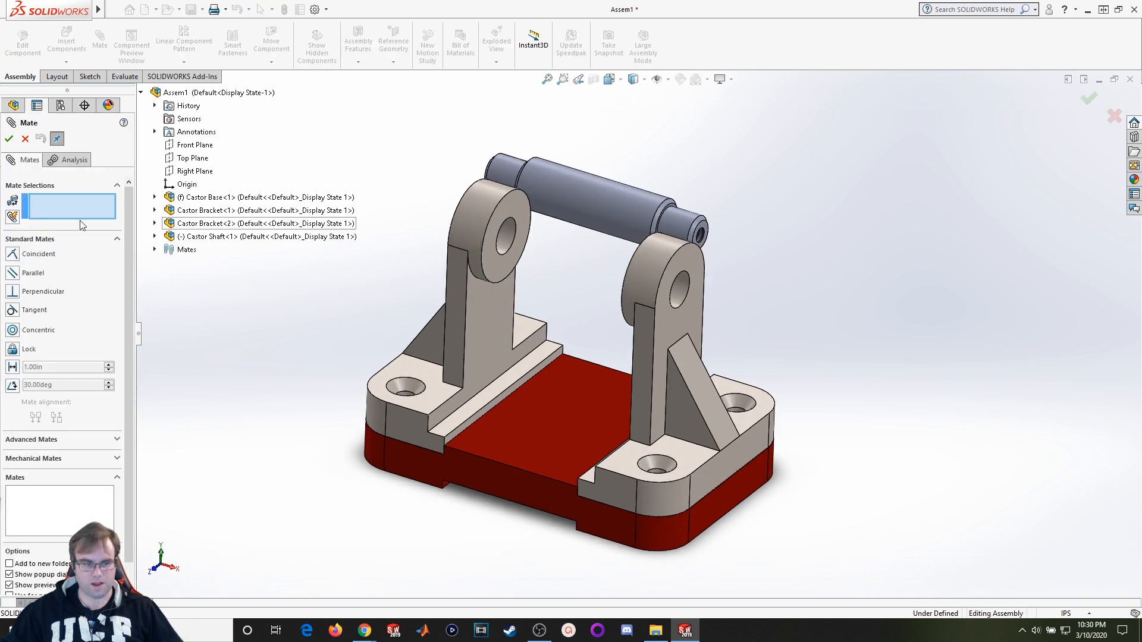
{"action": "left_click", "coordinate": [507, 244]}
{"action": "left_click", "coordinate": [513, 181]}
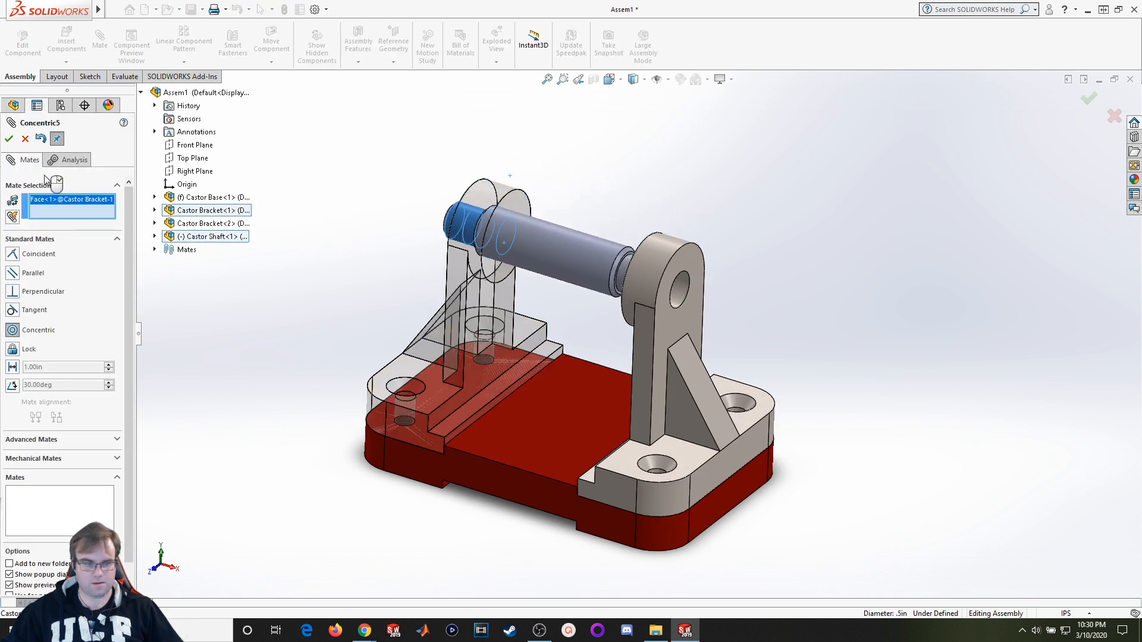
{"action": "left_click", "coordinate": [148, 155]}
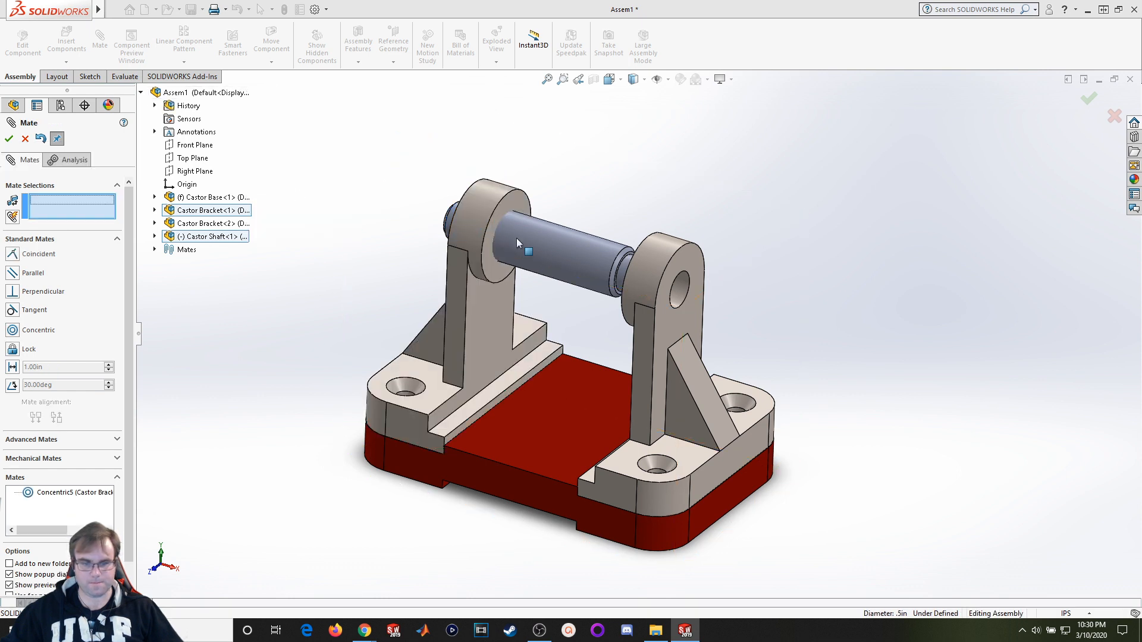
{"action": "mouse_move", "coordinate": [569, 258]}
{"action": "left_mouse_down"}
{"action": "mouse_move", "coordinate": [593, 266]}
{"action": "mouse_move", "coordinate": [566, 259]}
{"action": "mouse_move", "coordinate": [580, 263]}
{"action": "left_mouse_up"}
{"action": "middle_click_drag", "start_coordinate": [579, 263], "coordinate": [569, 255]}
{"action": "left_click_drag", "start_coordinate": [585, 266], "coordinate": [574, 266]}
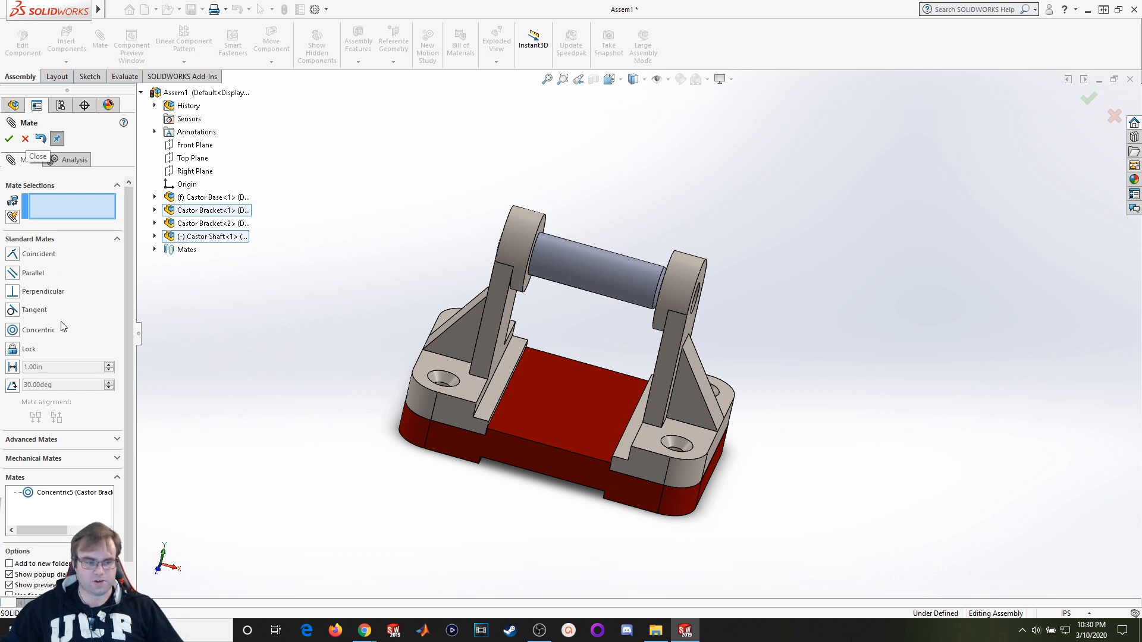
Set up a centered Width mate with the outer faces of the two brackets as the width selections.
{"action": "left_click", "coordinate": [66, 443]}
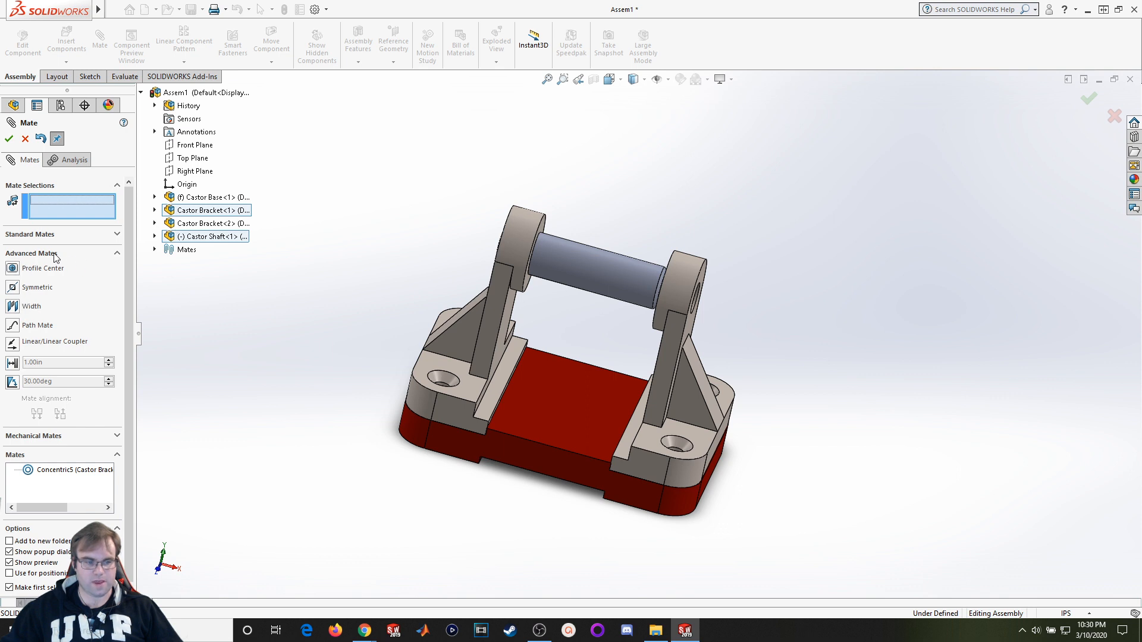
{"action": "left_click", "coordinate": [12, 306]}
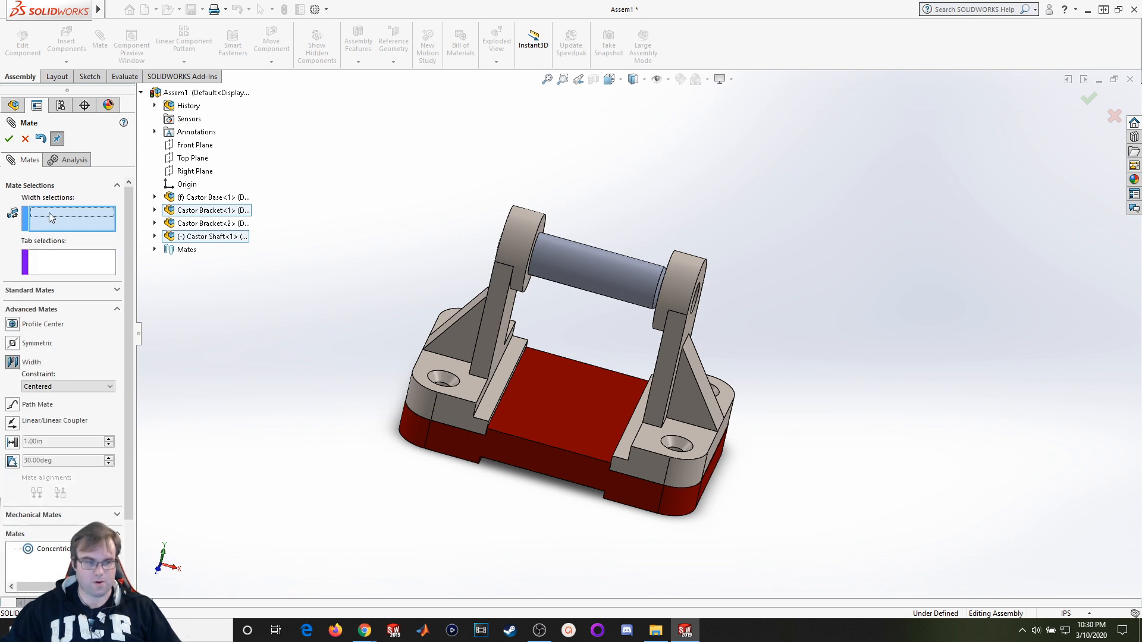
{"action": "scroll", "coordinate": [395, 285], "scroll_direction": "down", "scroll_amount": 6}
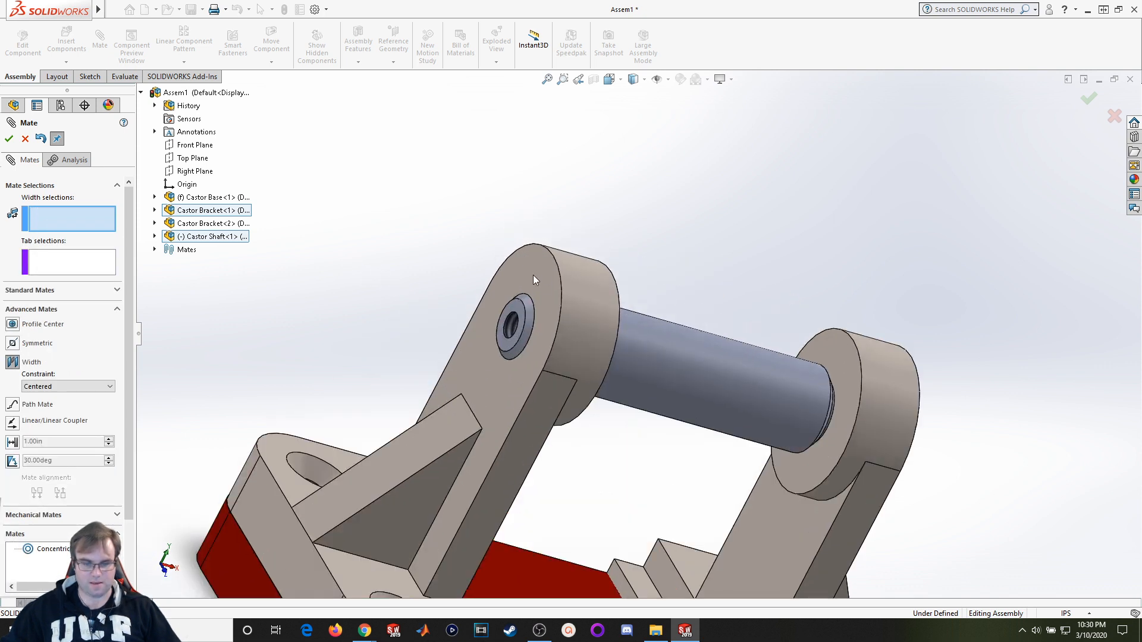
{"action": "left_click", "coordinate": [531, 271]}
{"action": "middle_click_drag", "start_coordinate": [740, 247], "coordinate": [890, 326]}
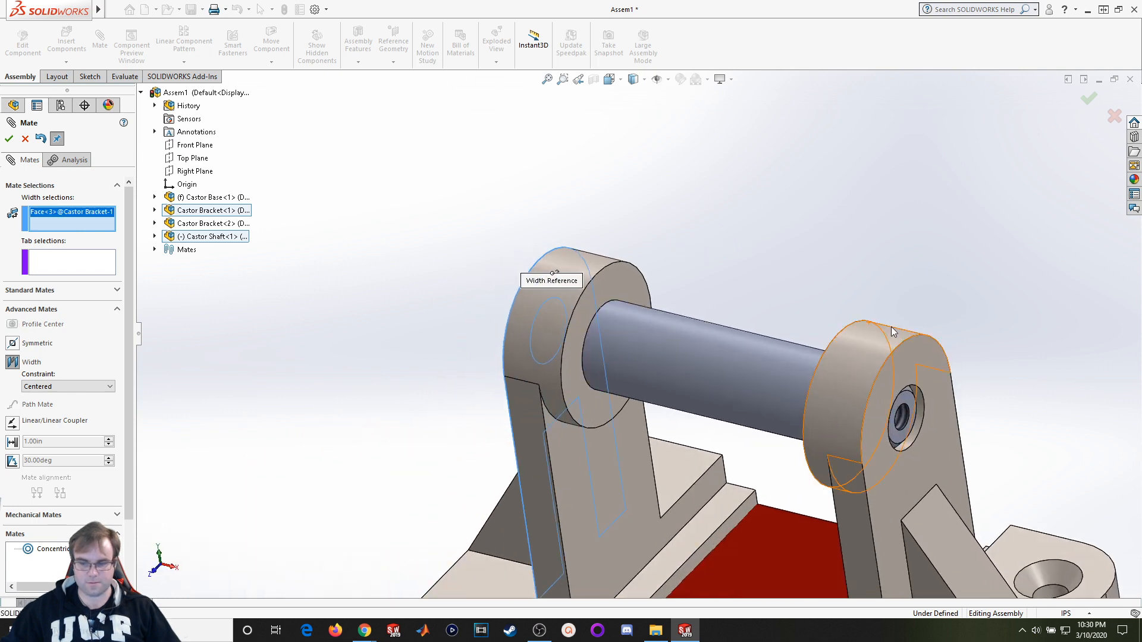
{"action": "left_click", "coordinate": [929, 362]}
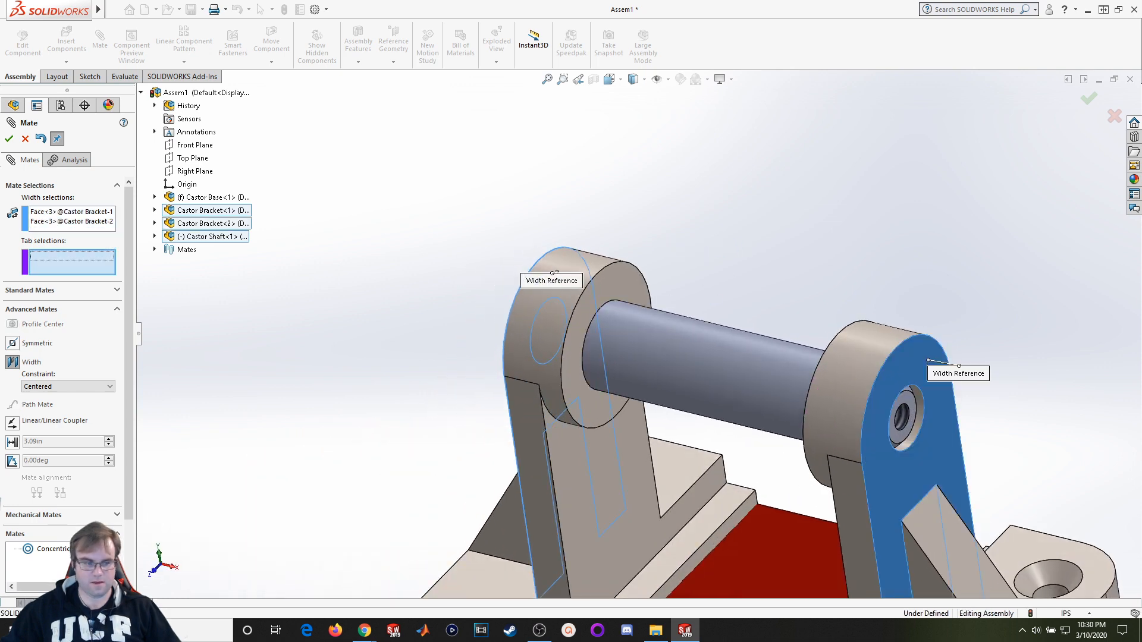
Pick the two end faces of the shaft as the Width mate's tab selections.
{"action": "middle_click_drag", "start_coordinate": [268, 321], "coordinate": [467, 328]}
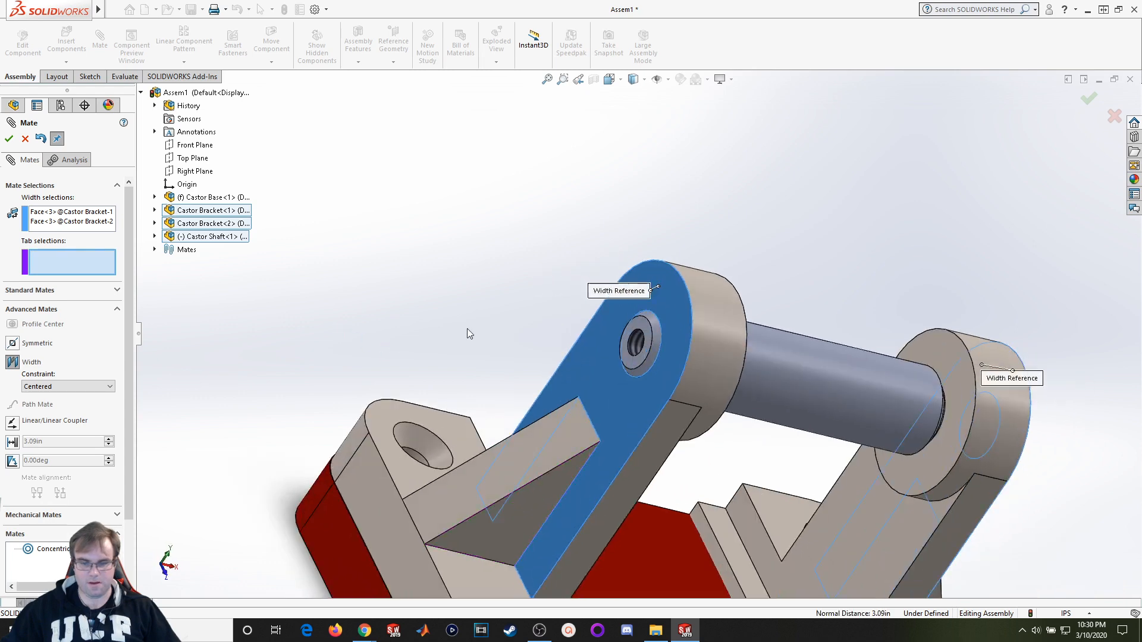
{"action": "scroll", "coordinate": [705, 323], "scroll_direction": "down", "scroll_amount": 5}
{"action": "left_click", "coordinate": [701, 322]}
{"action": "scroll", "coordinate": [676, 285], "scroll_direction": "up", "scroll_amount": 5}
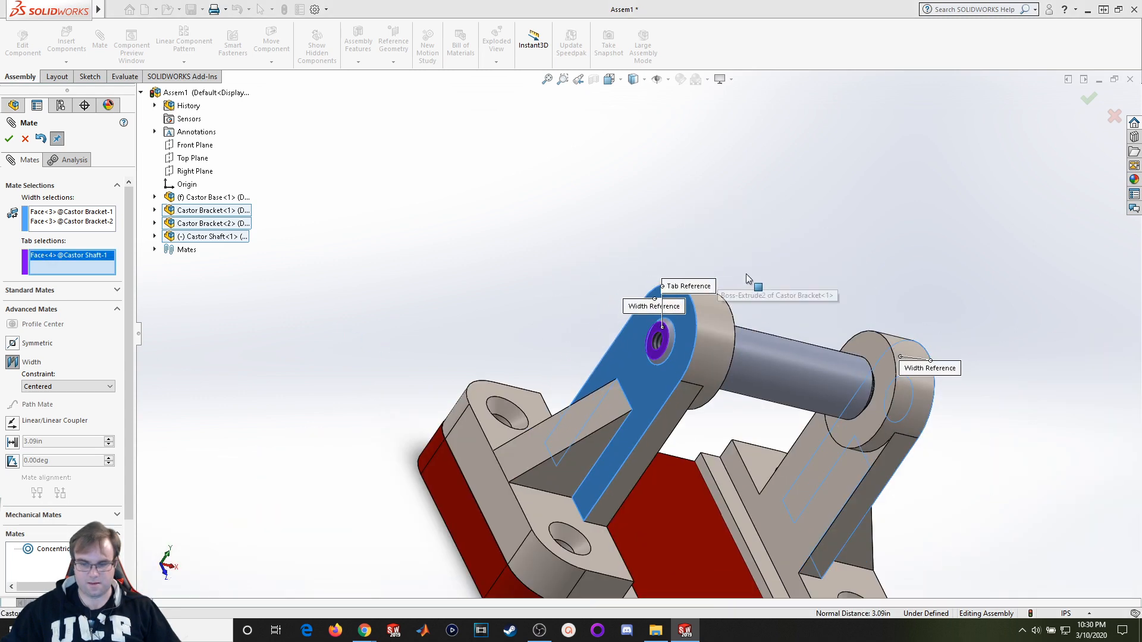
{"action": "middle_click_drag", "start_coordinate": [750, 287], "coordinate": [880, 384]}
{"action": "scroll", "coordinate": [856, 381], "scroll_direction": "down", "scroll_amount": 3}
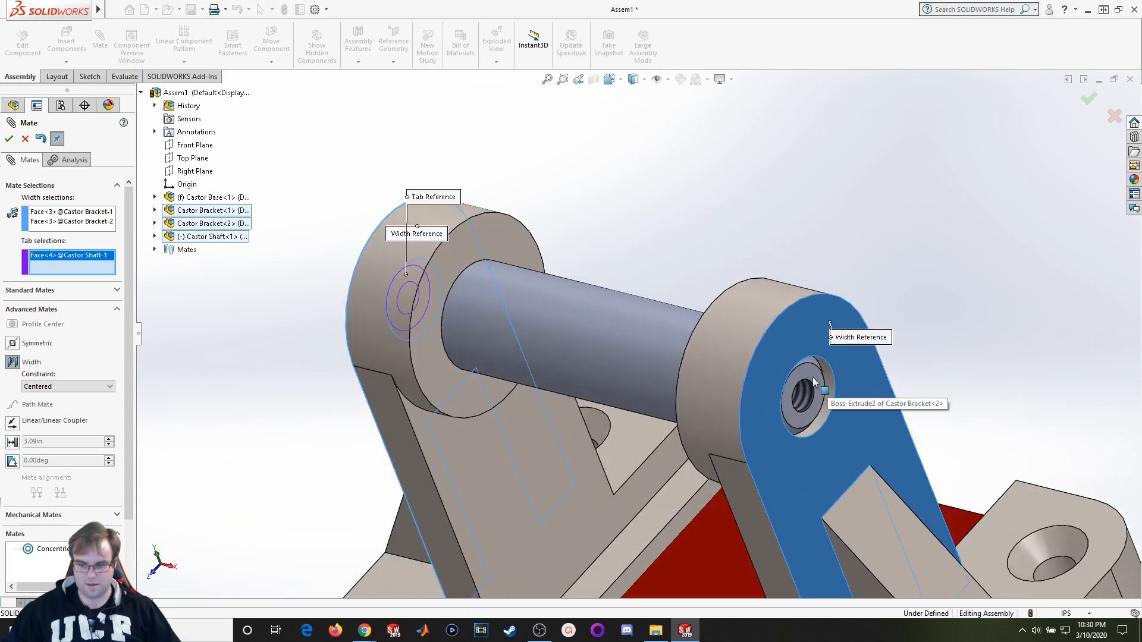
{"action": "scroll", "coordinate": [797, 372], "scroll_direction": "down", "scroll_amount": 3}
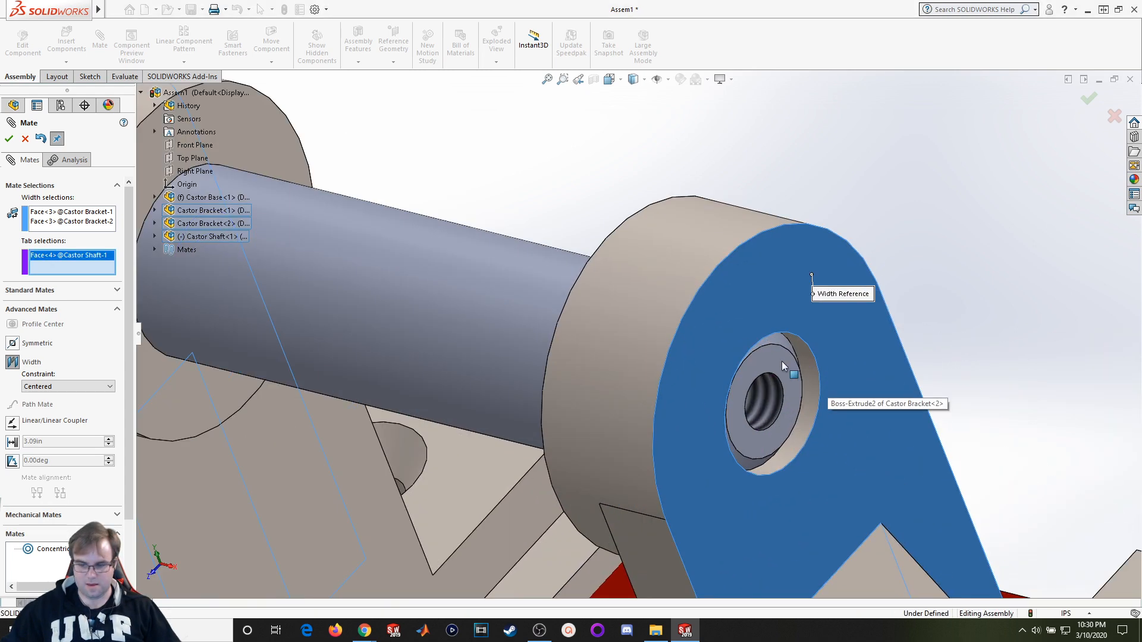
{"action": "left_click", "coordinate": [545, 349]}
{"action": "scroll", "coordinate": [725, 381], "scroll_direction": "up", "scroll_amount": 10}
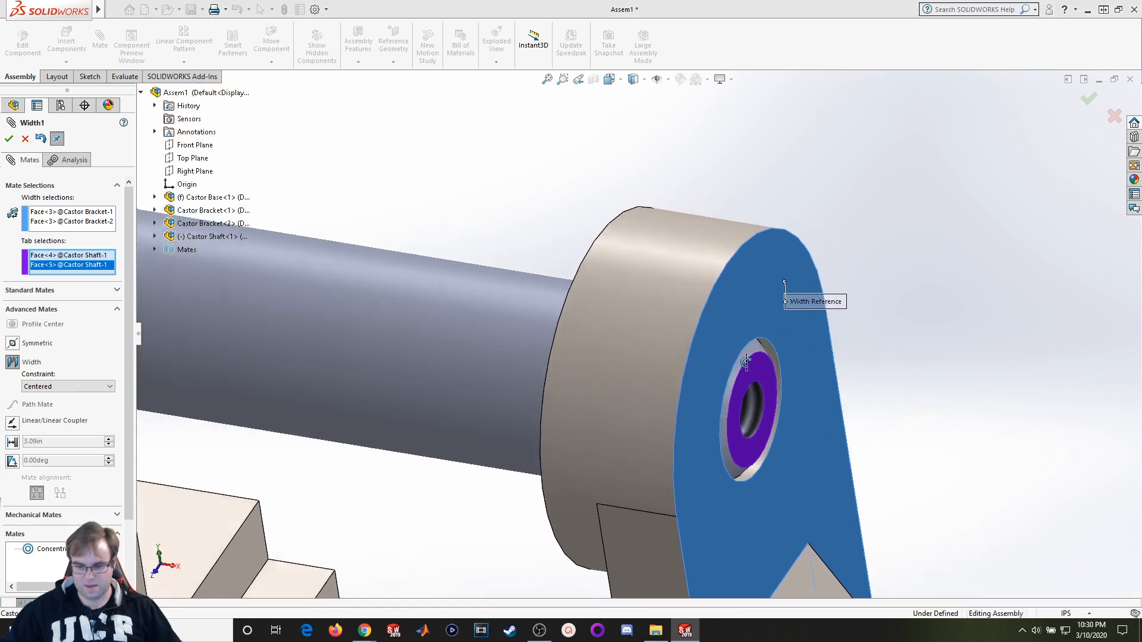
Examine how both shaft ends sit in the bracket holes with the Width mate preview.
{"action": "scroll", "coordinate": [428, 255], "scroll_direction": "down", "scroll_amount": 10}
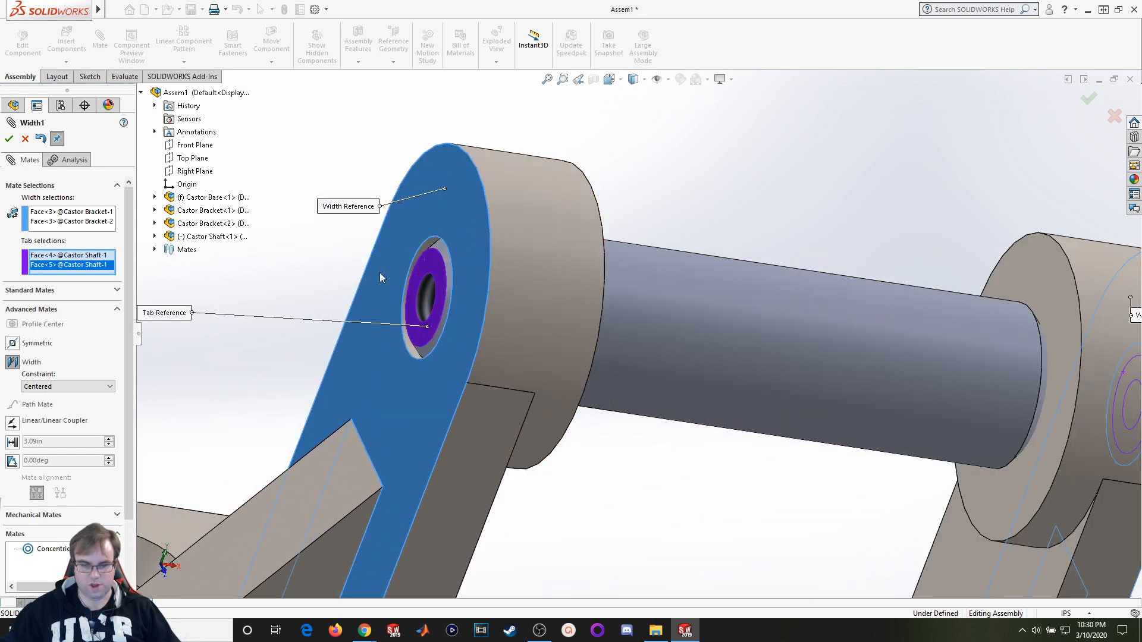
{"action": "middle_click_drag", "start_coordinate": [477, 280], "coordinate": [437, 278]}
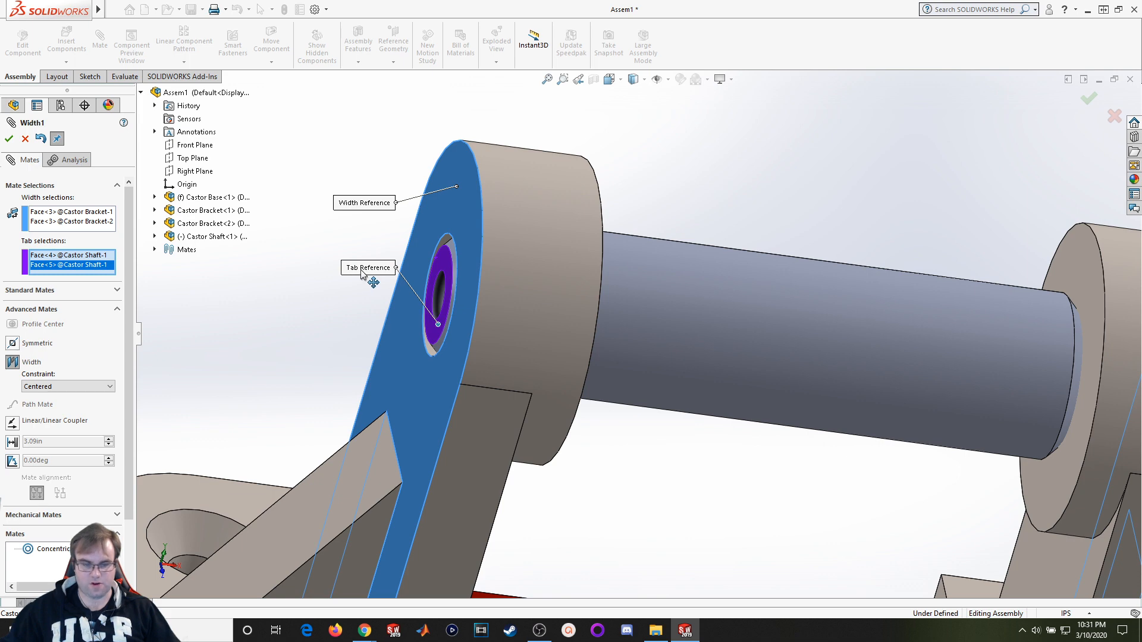
{"action": "scroll", "coordinate": [695, 335], "scroll_direction": "up", "scroll_amount": 4}
{"action": "scroll", "coordinate": [949, 397], "scroll_direction": "down", "scroll_amount": 4}
{"action": "middle_click_drag", "start_coordinate": [955, 376], "coordinate": [912, 376]}
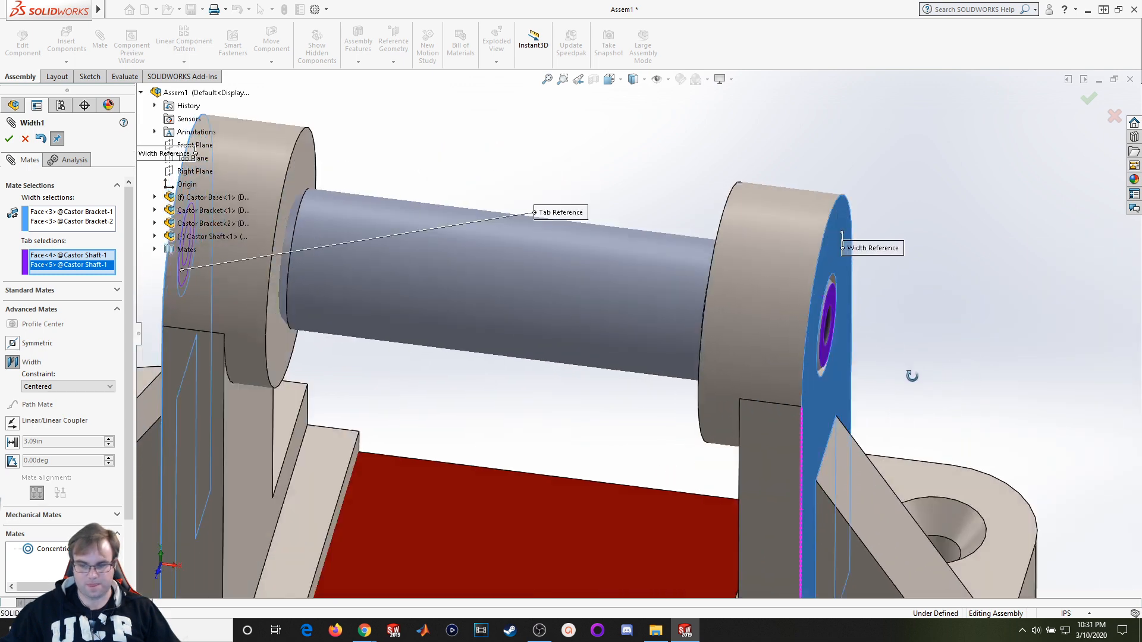
{"action": "scroll", "coordinate": [916, 381], "scroll_direction": "down", "scroll_amount": 1}
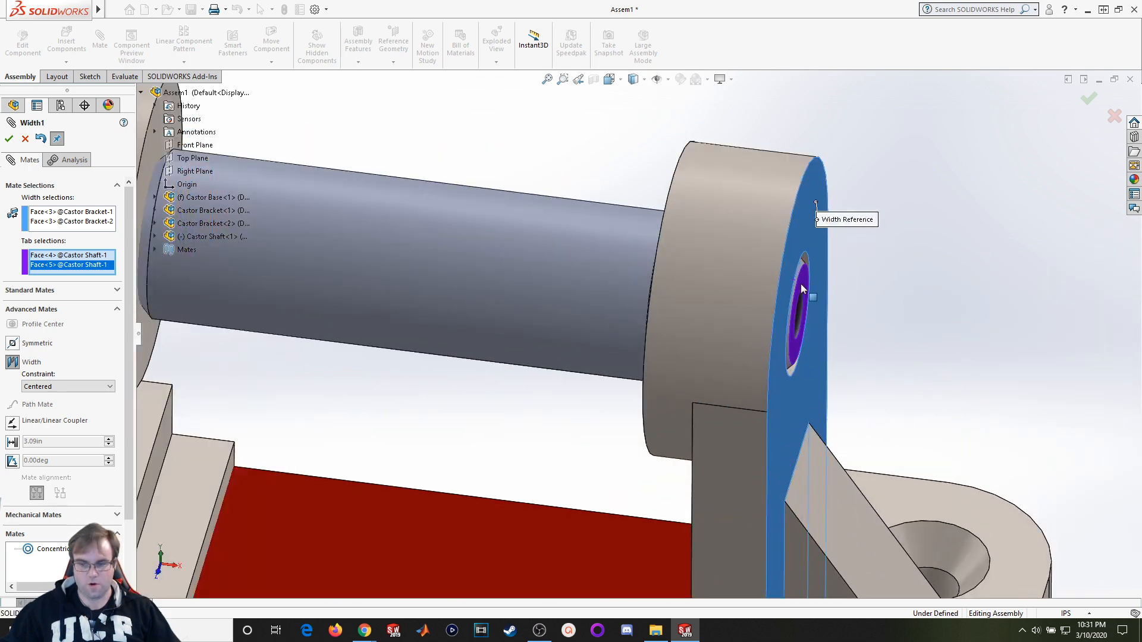
{"action": "middle_click_drag", "start_coordinate": [597, 305], "coordinate": [336, 284]}
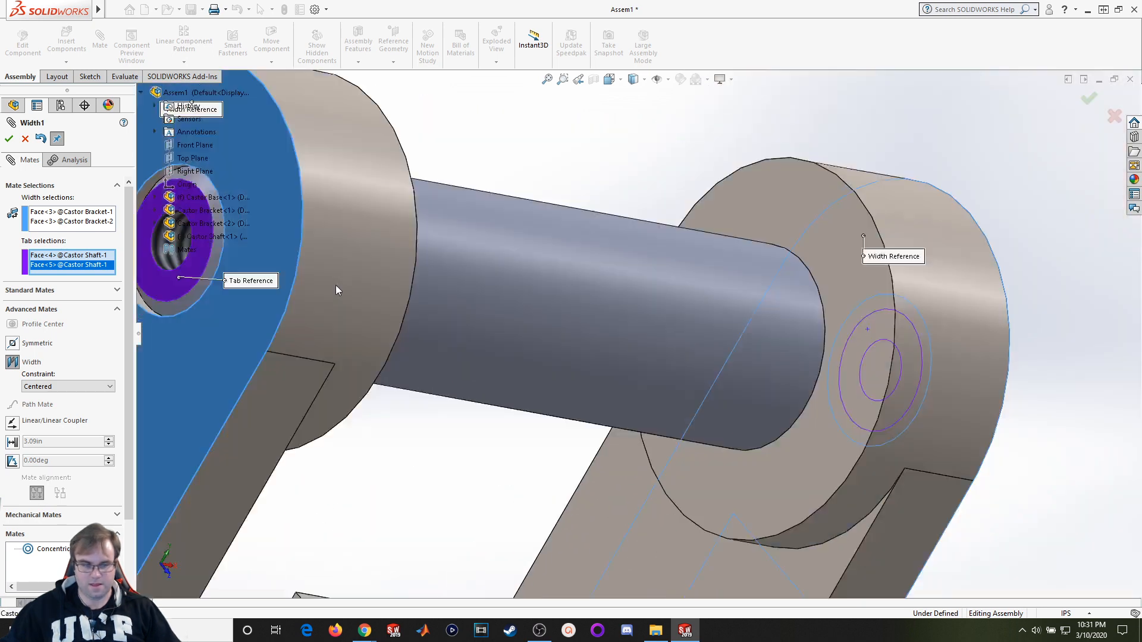
{"action": "scroll", "coordinate": [439, 309], "scroll_direction": "up", "scroll_amount": 5}
{"action": "scroll", "coordinate": [523, 326], "scroll_direction": "down", "scroll_amount": 5}
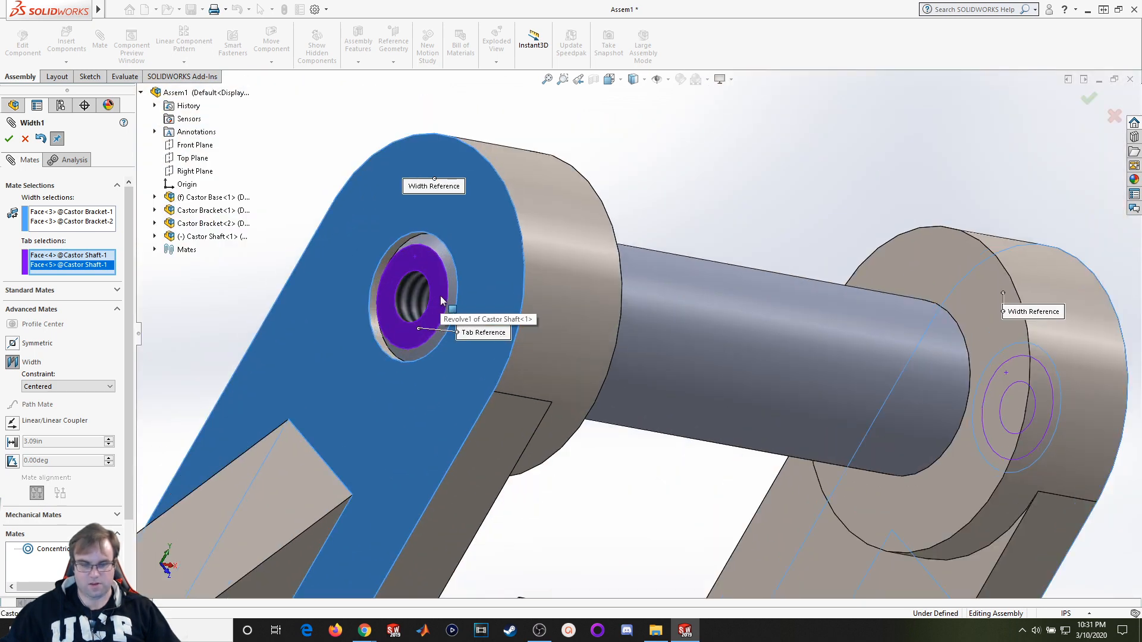
Accept the centered Width mate between shaft and brackets and finish mating the shaft.
{"action": "left_click", "coordinate": [9, 140]}
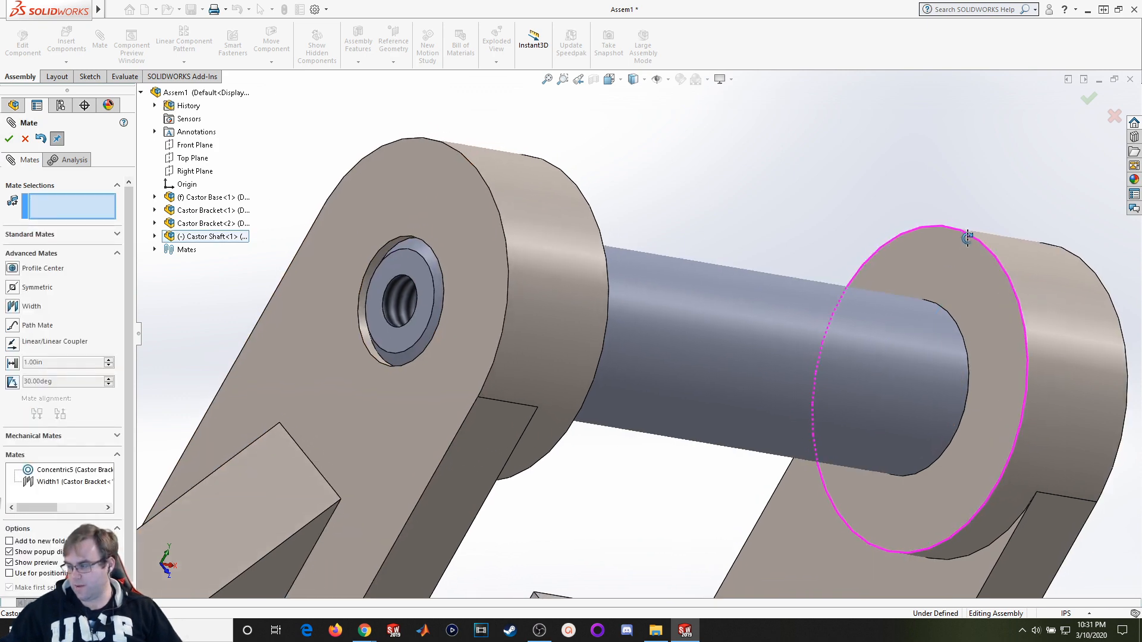
{"action": "middle_click_drag", "start_coordinate": [968, 237], "coordinate": [885, 233]}
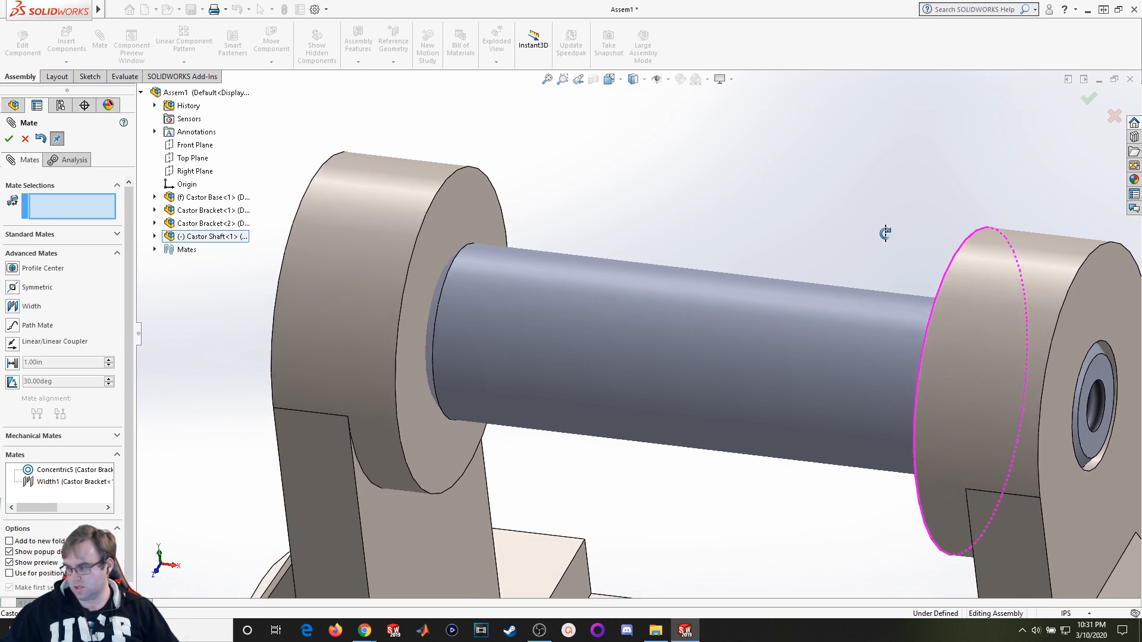
{"action": "middle_click_drag", "start_coordinate": [885, 233], "coordinate": [879, 232]}
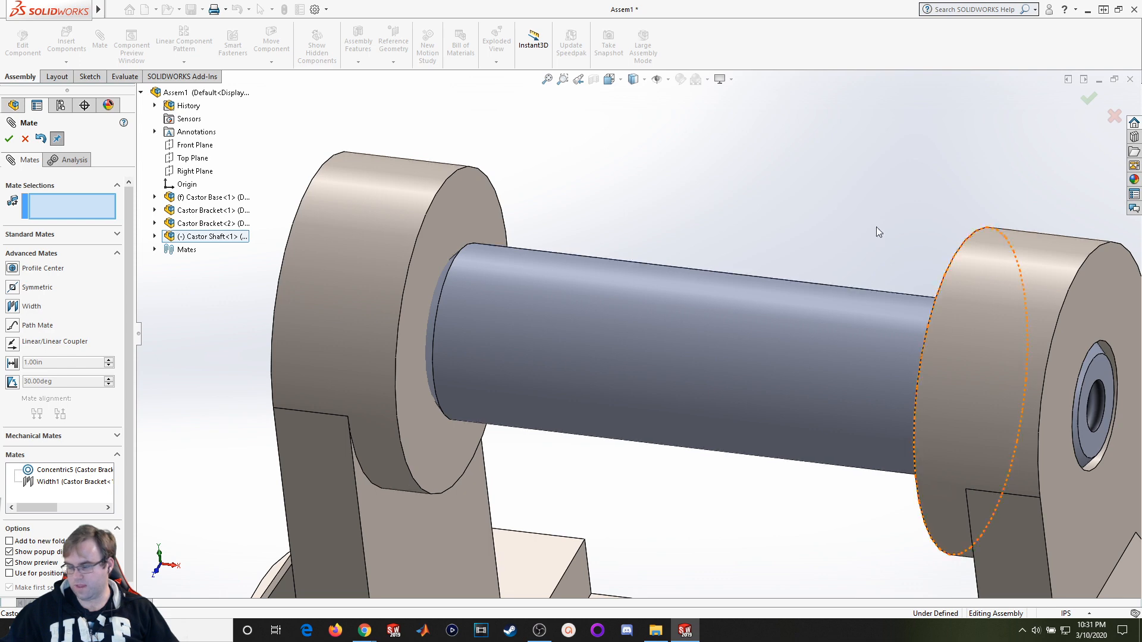
{"action": "left_click", "coordinate": [10, 139]}
Insert the Castor Roller part and place it near the shaft between the brackets.
{"action": "left_click", "coordinate": [66, 42]}
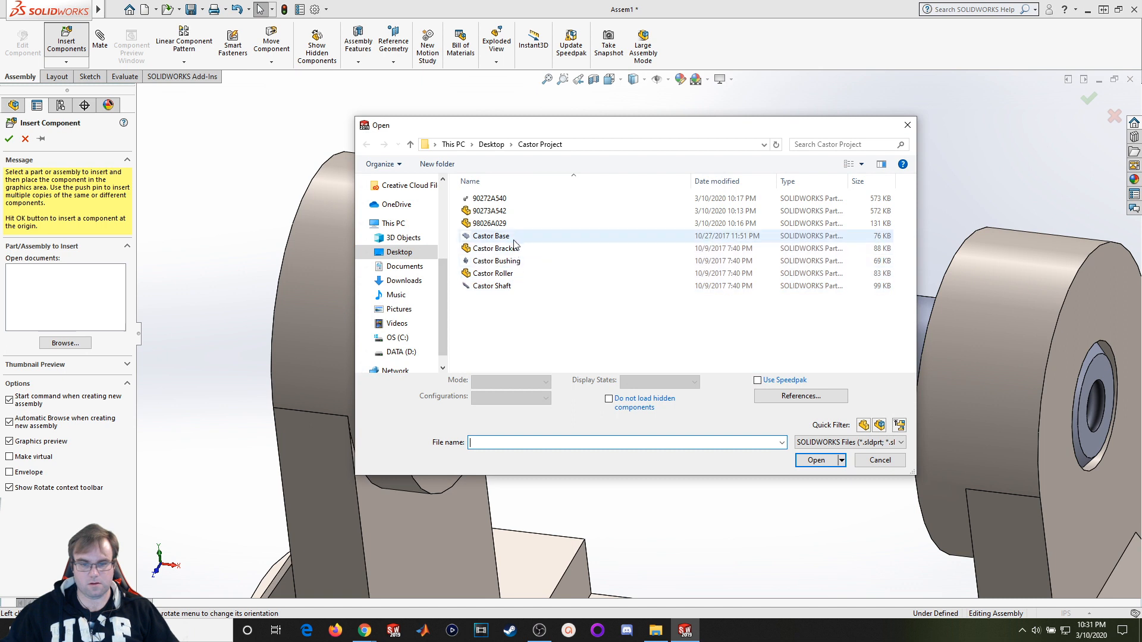
{"action": "left_click", "coordinate": [503, 273]}
{"action": "left_click", "coordinate": [816, 452]}
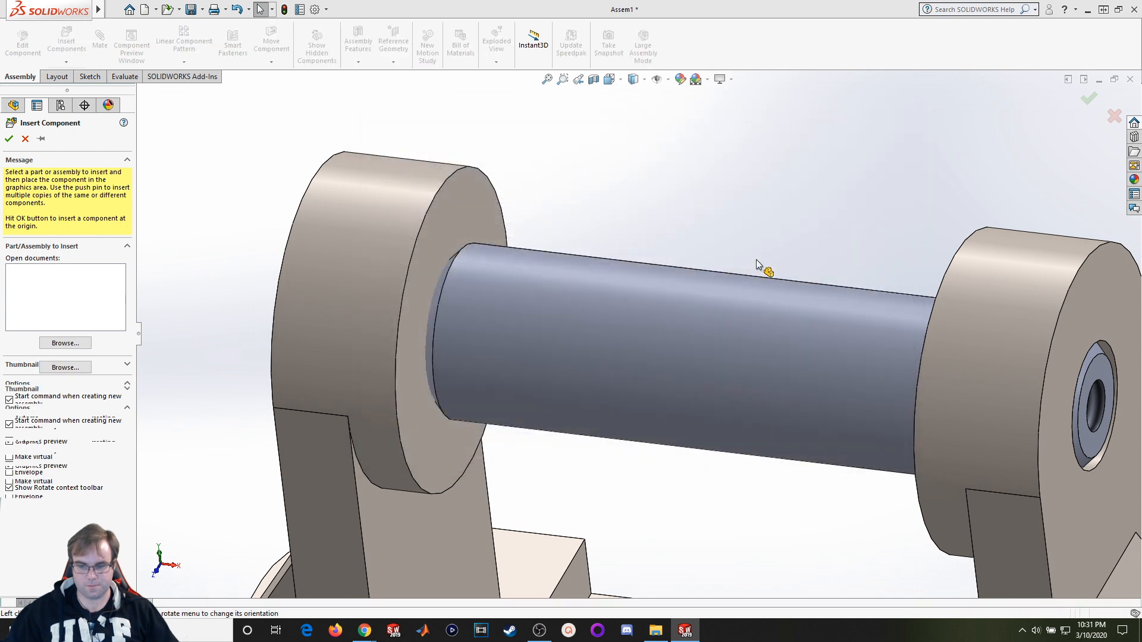
{"action": "left_click", "coordinate": [678, 191]}
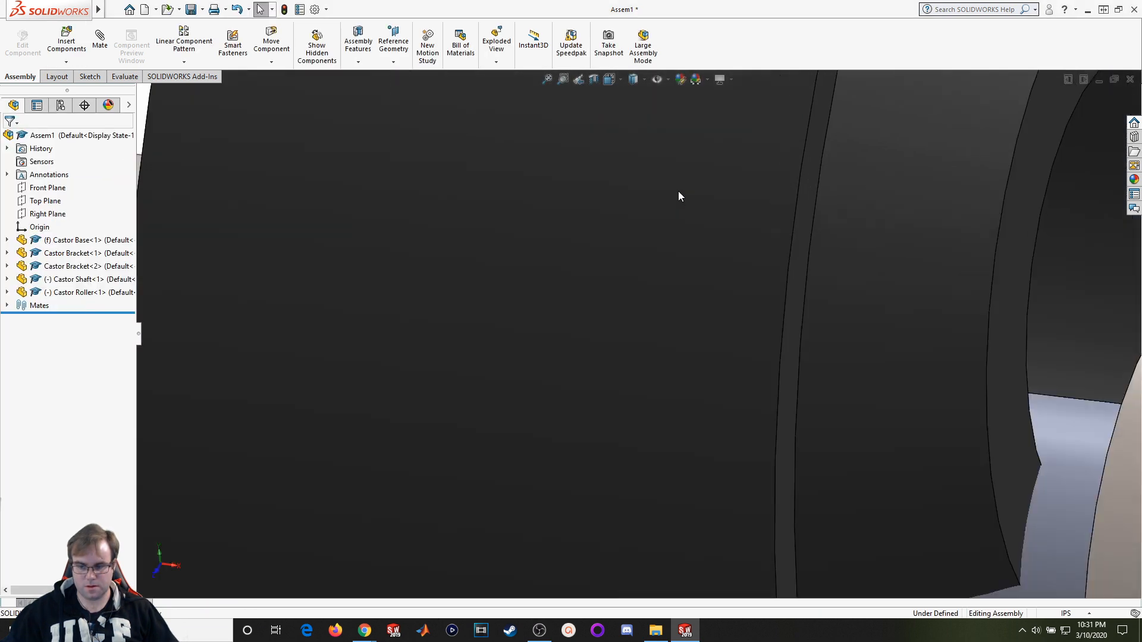
Make the roller's bore concentric with the shaft, slide the roller along the shaft between the brackets, and finish mating.
{"action": "scroll", "coordinate": [678, 191], "scroll_direction": "down", "scroll_amount": 4}
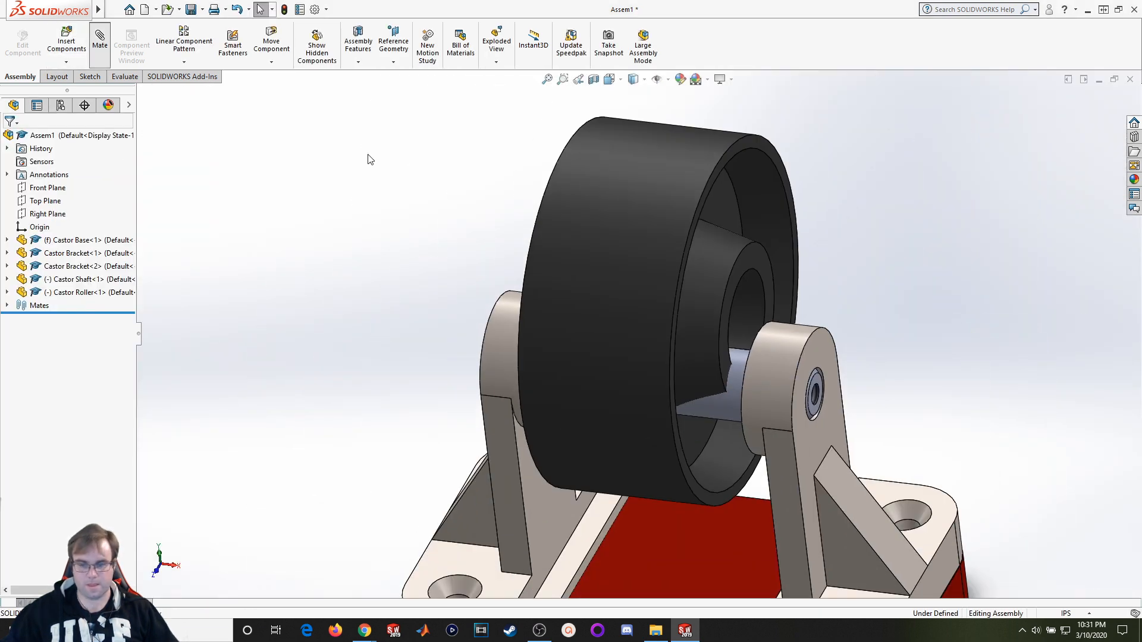
{"action": "left_click", "coordinate": [748, 314]}
{"action": "left_click", "coordinate": [727, 400]}
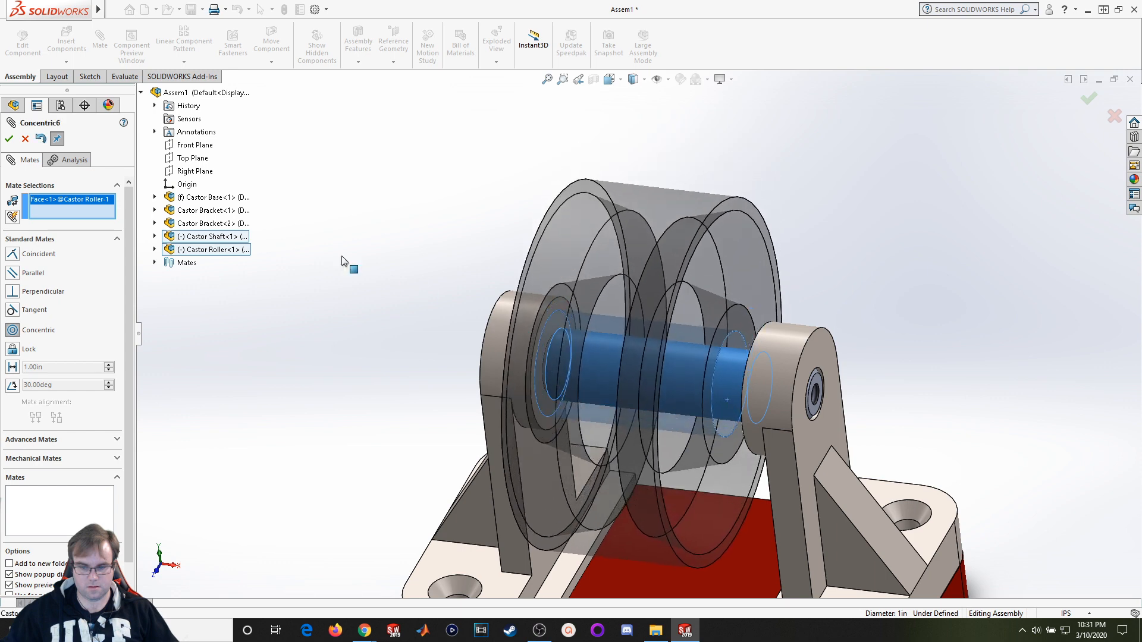
{"action": "key", "text": "Return"}
{"action": "left_click_drag", "start_coordinate": [648, 293], "coordinate": [656, 297]}
{"action": "middle_click_drag", "start_coordinate": [626, 299], "coordinate": [650, 306]}
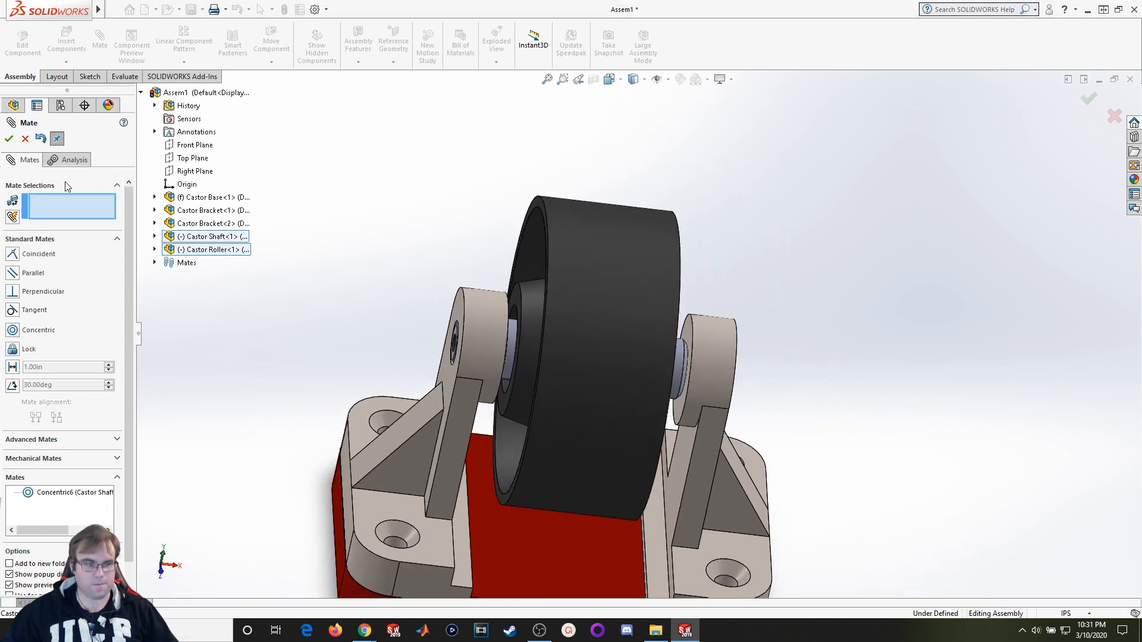
{"action": "left_click", "coordinate": [10, 140]}
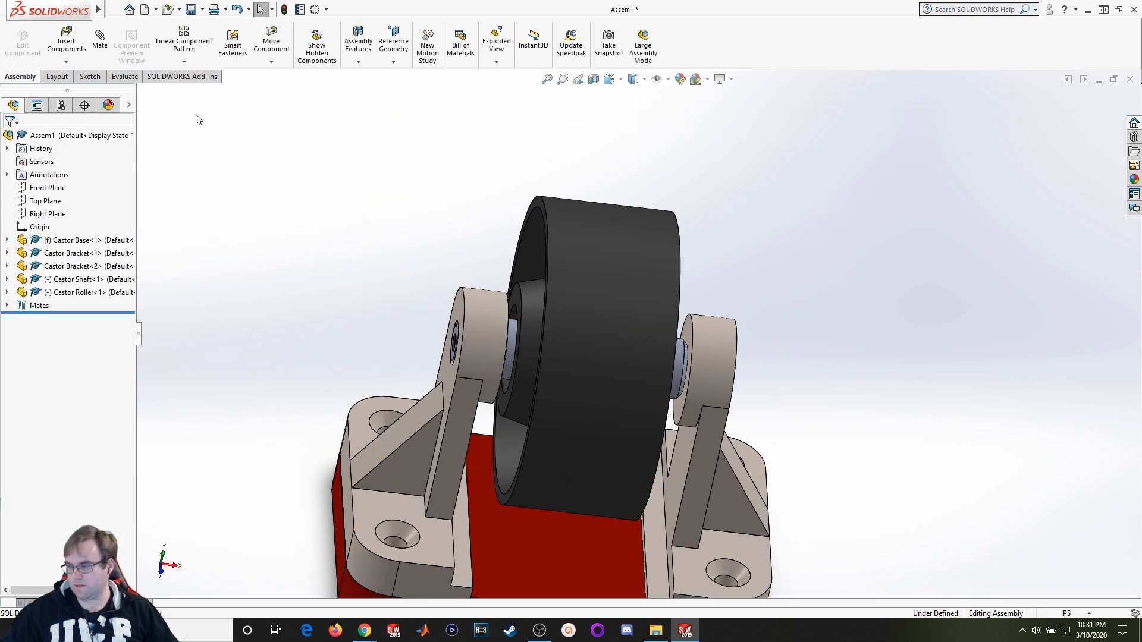
Insert the Castor Bushing part and place it beside the outer side of the first bracket.
{"action": "left_click", "coordinate": [76, 43]}
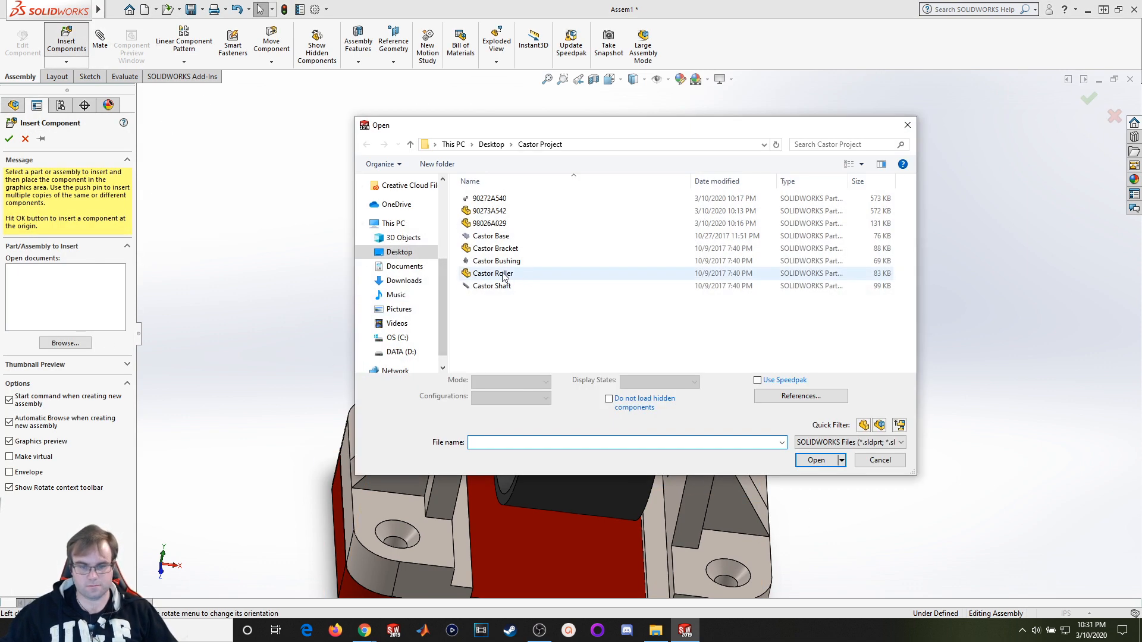
{"action": "left_click", "coordinate": [499, 261]}
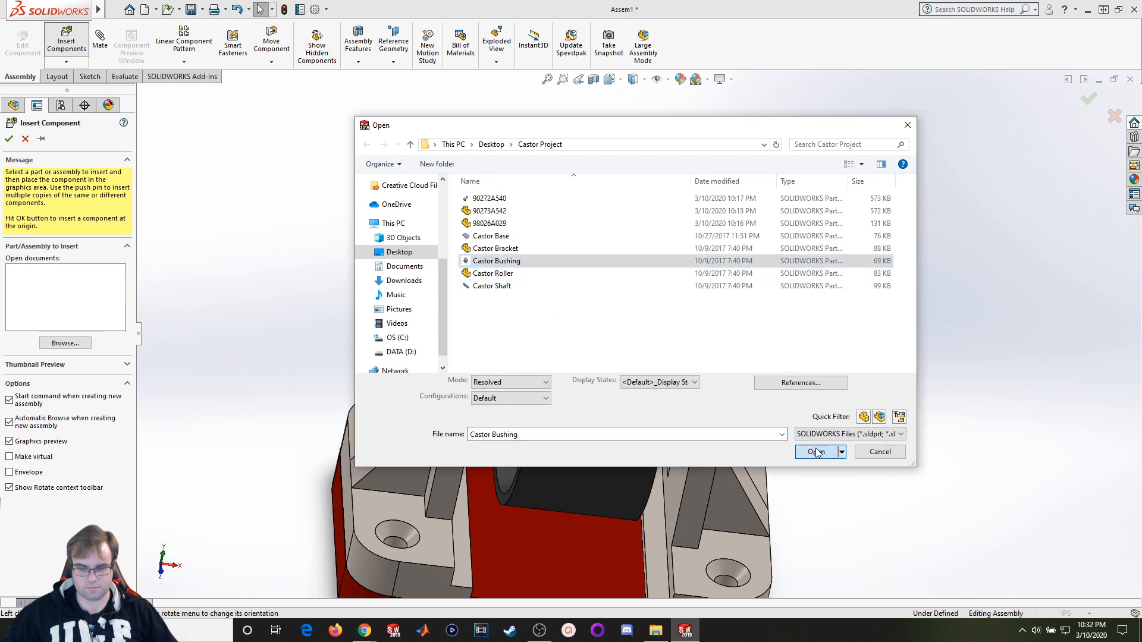
{"action": "left_click", "coordinate": [816, 452]}
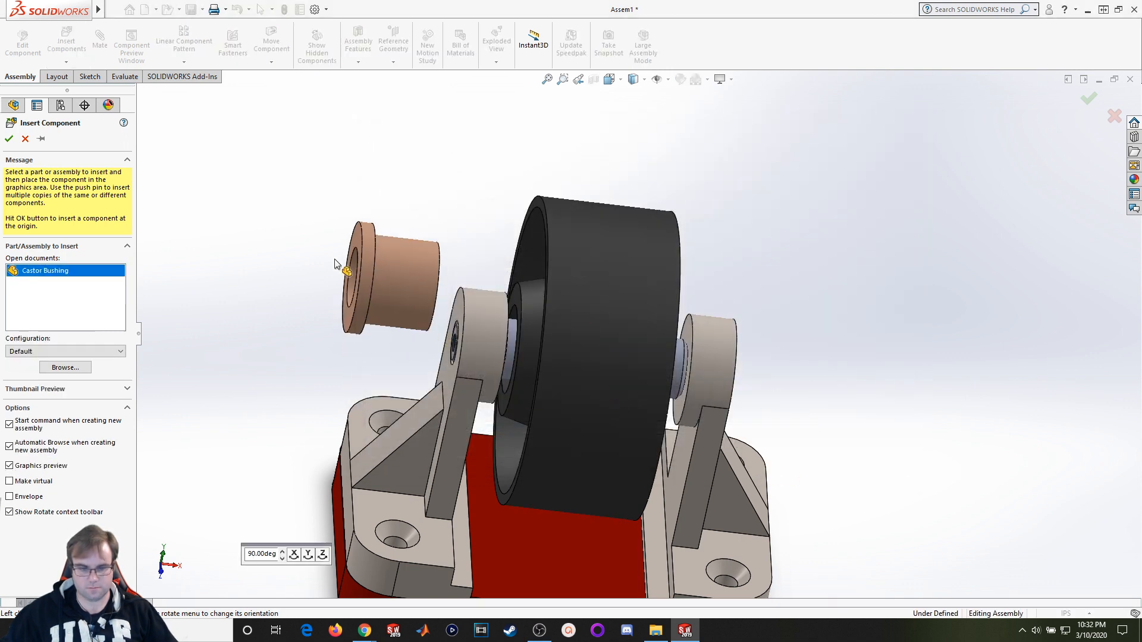
{"action": "left_click", "coordinate": [335, 264]}
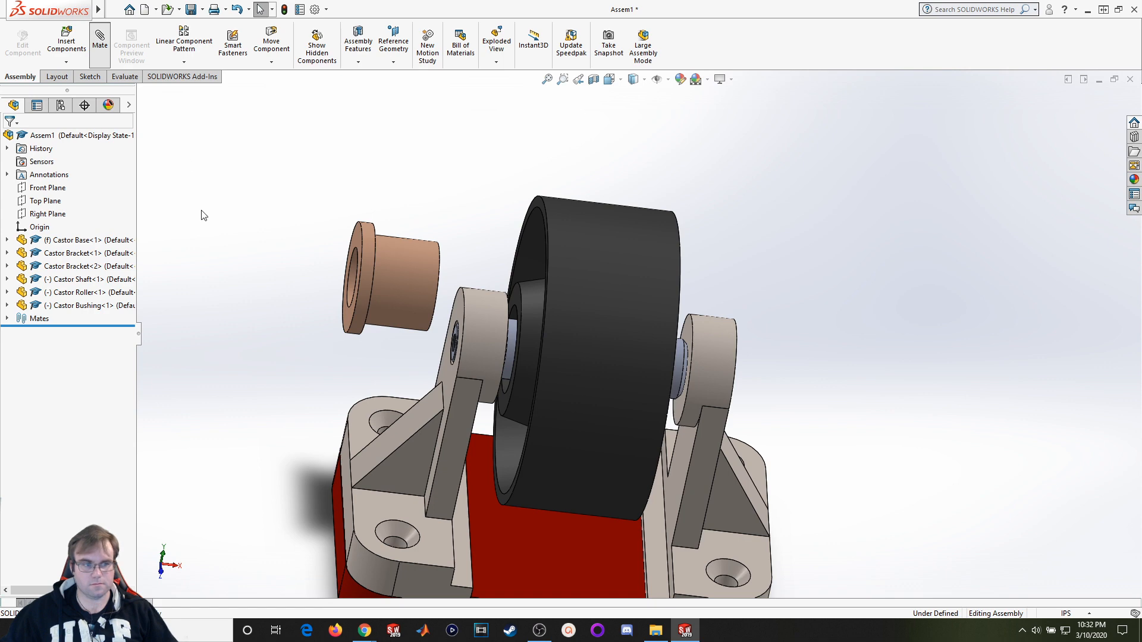
Make the bushing's bore concentric with the castor shaft.
{"action": "middle_click_drag", "start_coordinate": [486, 311], "coordinate": [443, 308]}
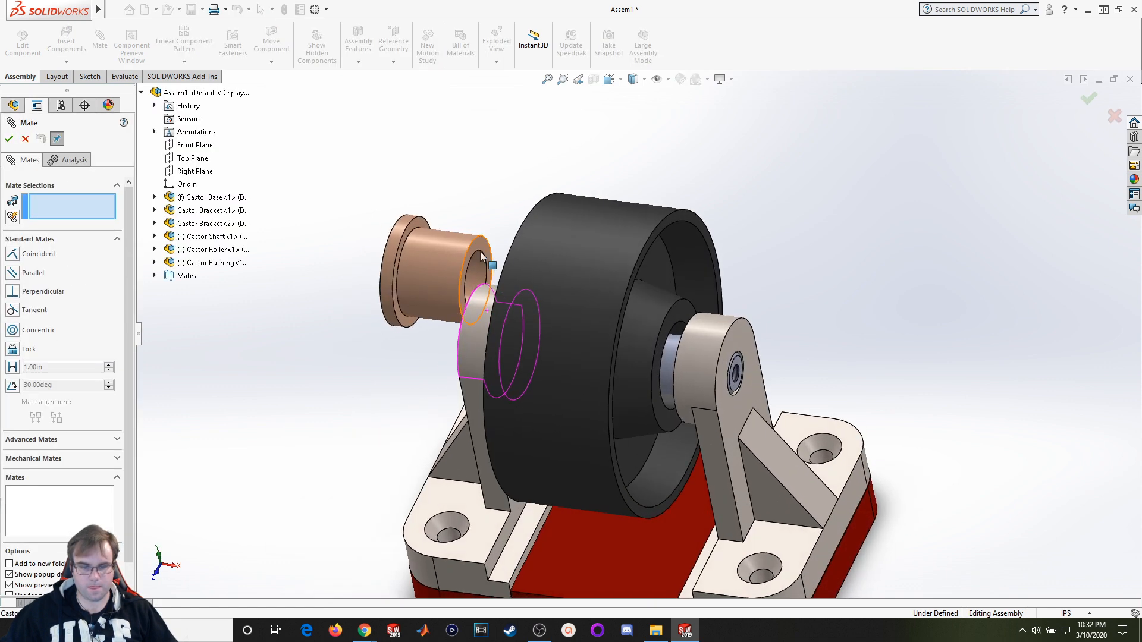
{"action": "middle_click_drag", "start_coordinate": [482, 255], "coordinate": [543, 306]}
{"action": "left_click", "coordinate": [494, 312]}
{"action": "scroll", "coordinate": [548, 311], "scroll_direction": "up", "scroll_amount": 4}
{"action": "scroll", "coordinate": [630, 401], "scroll_direction": "down", "scroll_amount": 7}
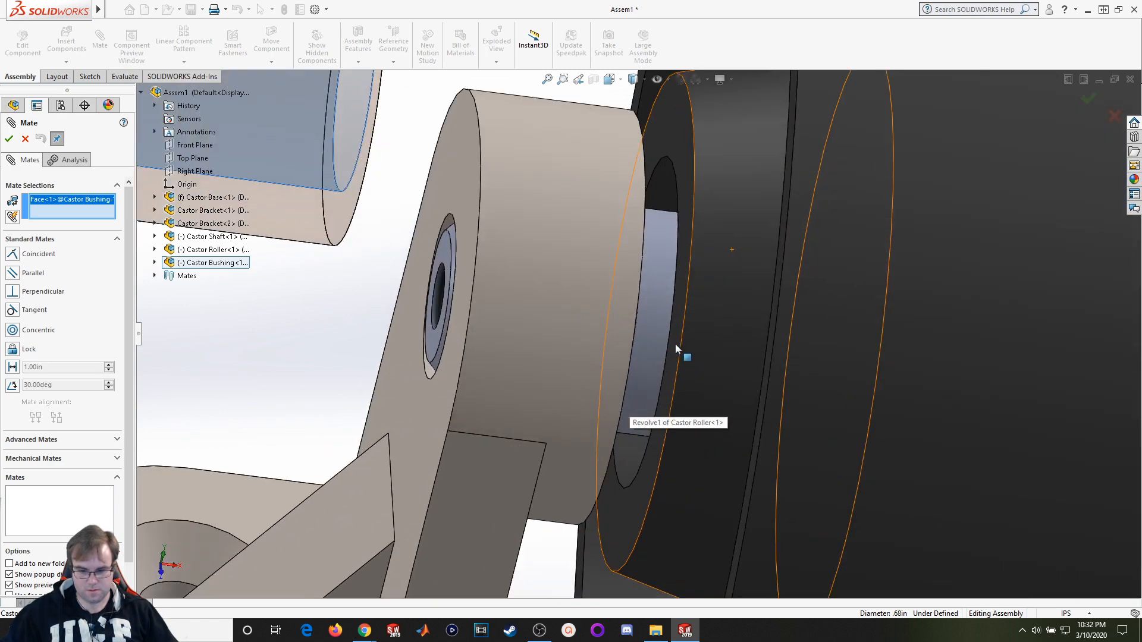
{"action": "left_click", "coordinate": [661, 299]}
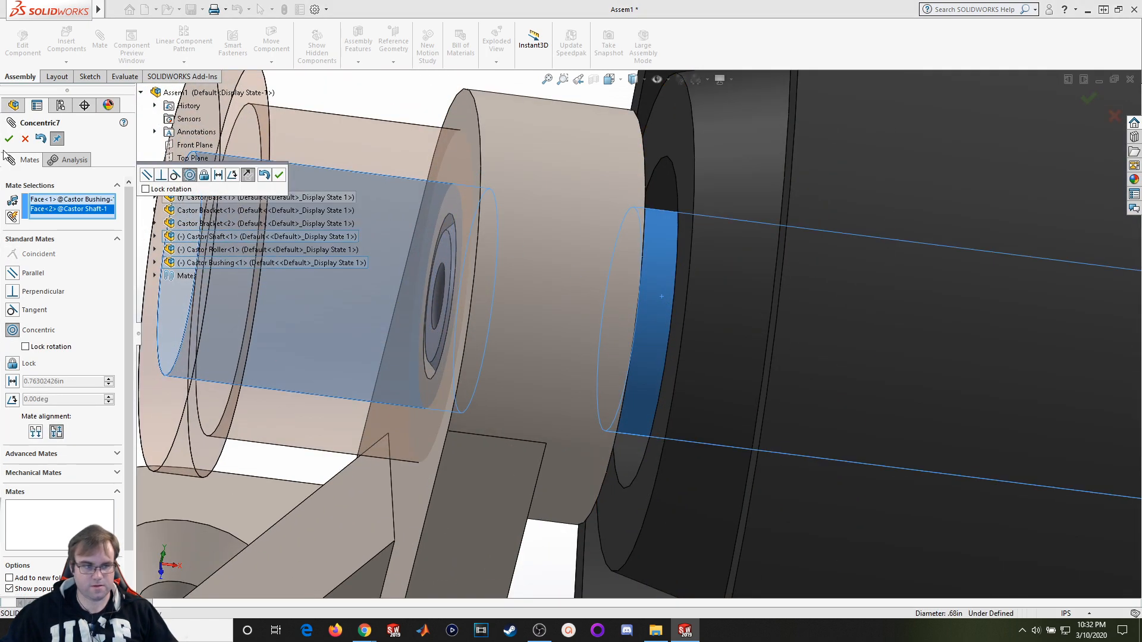
{"action": "left_click", "coordinate": [10, 138]}
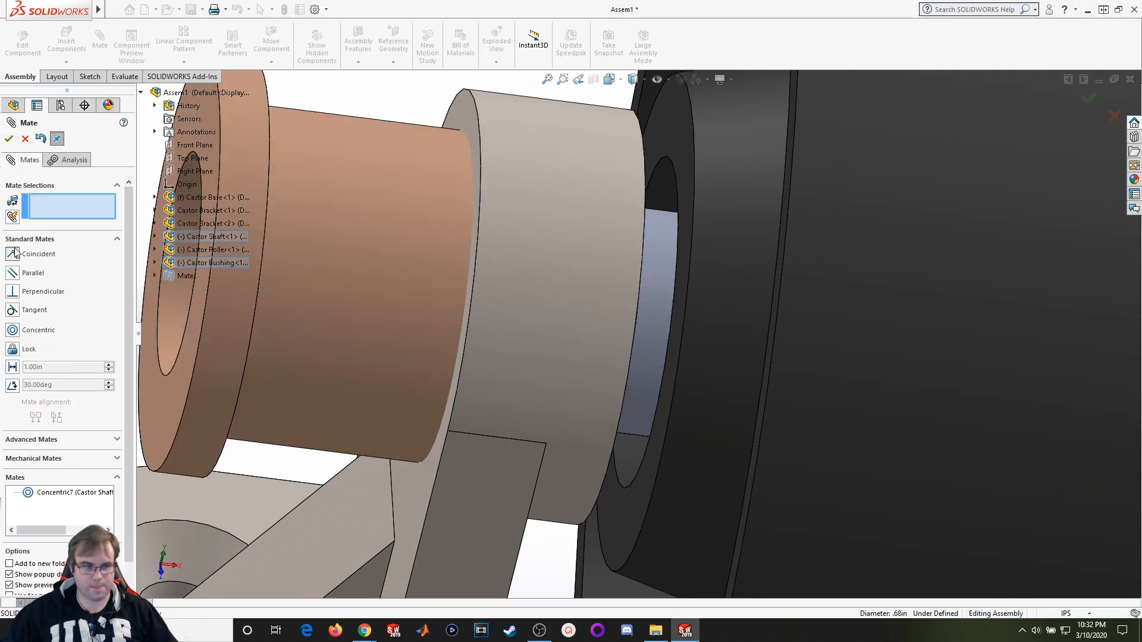
Make the inner face of the bushing's flange coincident with the end face of the roller's hub.
{"action": "middle_click_drag", "start_coordinate": [460, 265], "coordinate": [786, 151]}
{"action": "left_click", "coordinate": [378, 121]}
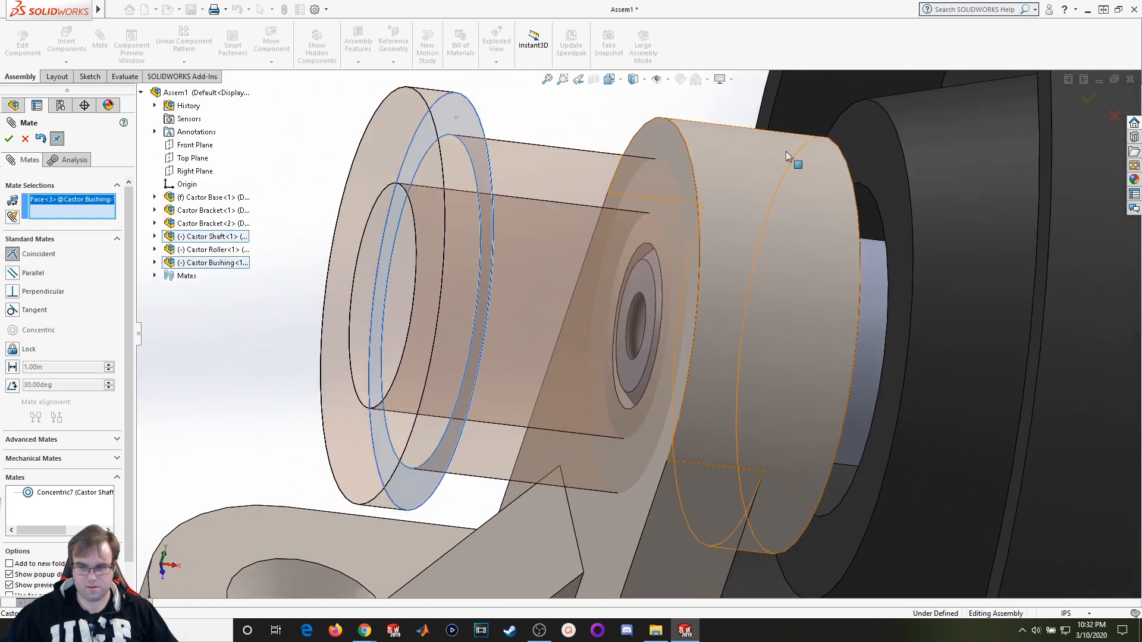
{"action": "left_click", "coordinate": [880, 161]}
{"action": "middle_click_drag", "start_coordinate": [848, 245], "coordinate": [845, 245]}
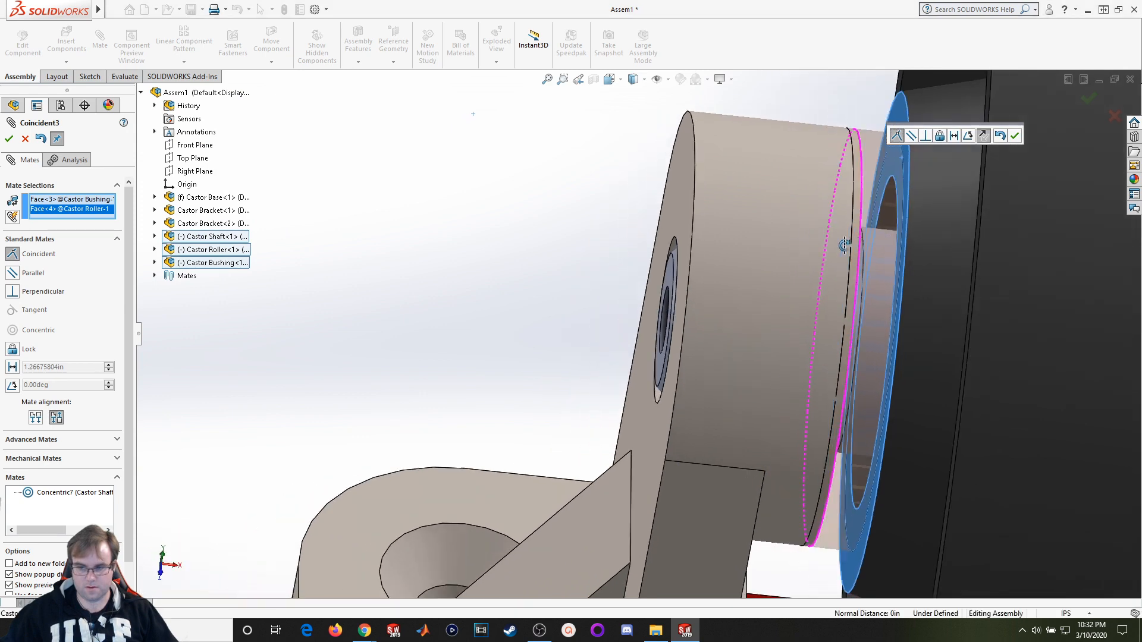
{"action": "left_click", "coordinate": [9, 139]}
Slide the roller with its bushing along the shaft toward the opposite bracket, and finish mating.
{"action": "middle_click_drag", "start_coordinate": [583, 317], "coordinate": [864, 319]}
{"action": "scroll", "coordinate": [729, 361], "scroll_direction": "down", "scroll_amount": 3}
{"action": "scroll", "coordinate": [729, 361], "scroll_direction": "up", "scroll_amount": 2}
{"action": "middle_click_drag", "start_coordinate": [639, 324], "coordinate": [636, 296]}
{"action": "scroll", "coordinate": [743, 353], "scroll_direction": "up", "scroll_amount": 3}
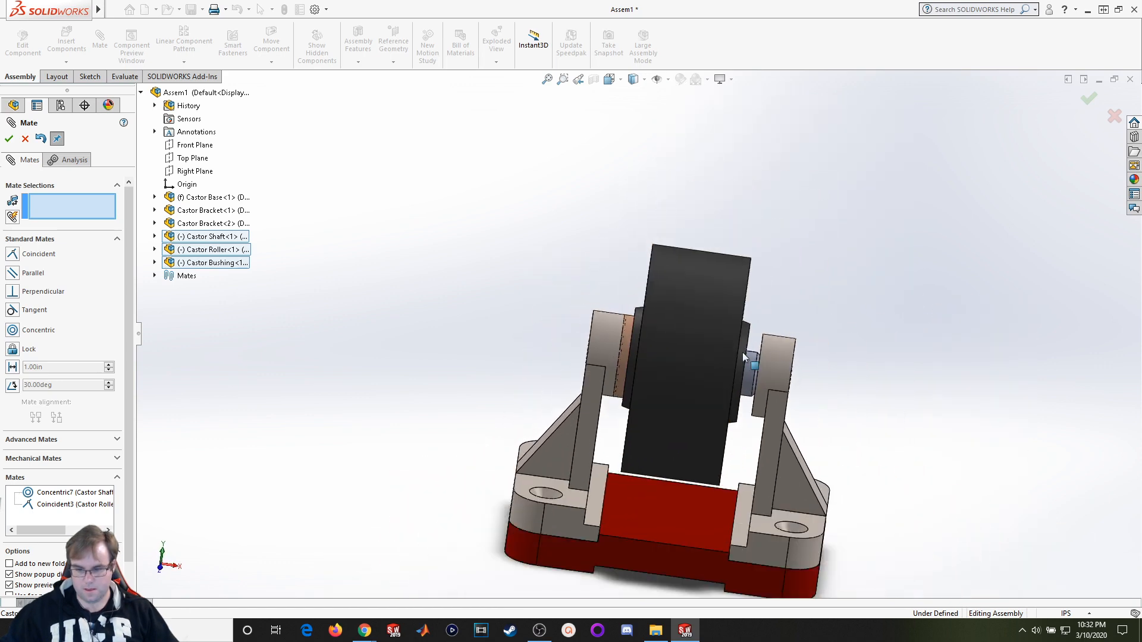
{"action": "scroll", "coordinate": [743, 357], "scroll_direction": "down", "scroll_amount": 2}
{"action": "middle_click_drag", "start_coordinate": [762, 341], "coordinate": [735, 345]}
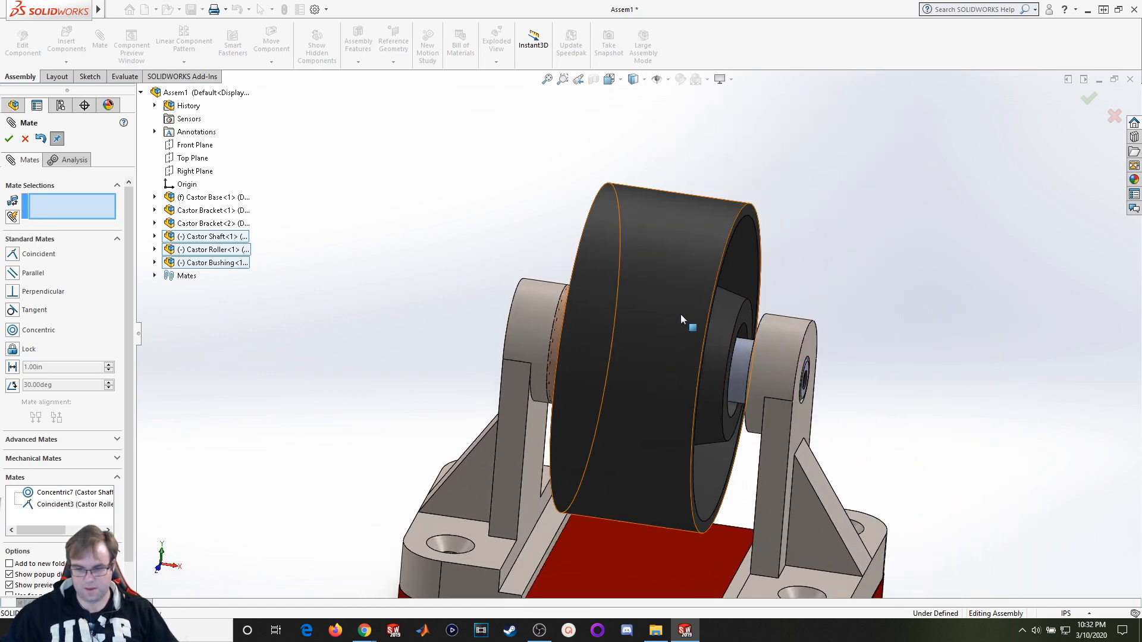
{"action": "mouse_move", "coordinate": [680, 315]}
{"action": "left_mouse_down"}
{"action": "mouse_move", "coordinate": [711, 321]}
{"action": "mouse_move", "coordinate": [699, 321]}
{"action": "left_mouse_up"}
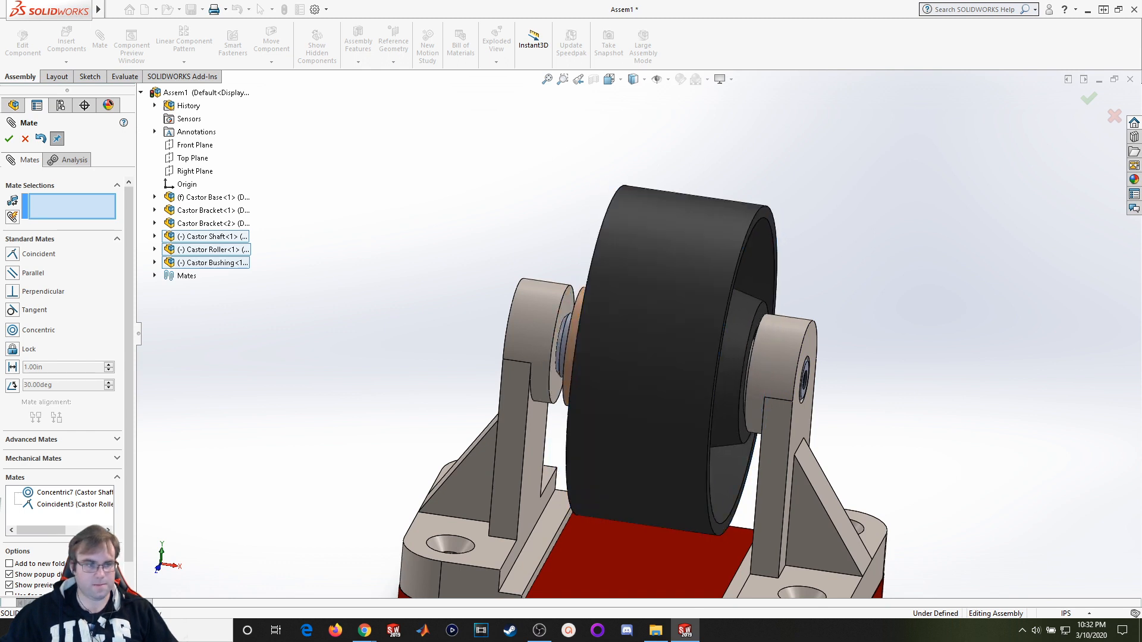
{"action": "left_click", "coordinate": [25, 139]}
Insert a second Castor Bushing and place it outside the bracket at the roller's open end.
{"action": "left_click", "coordinate": [66, 45]}
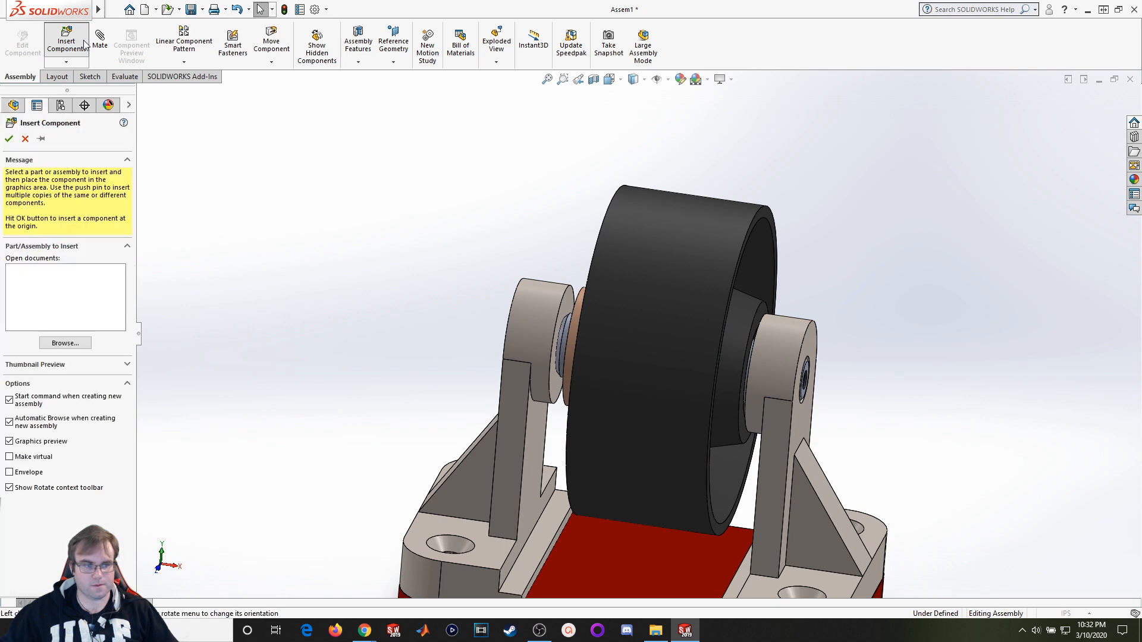
{"action": "left_click", "coordinate": [496, 261]}
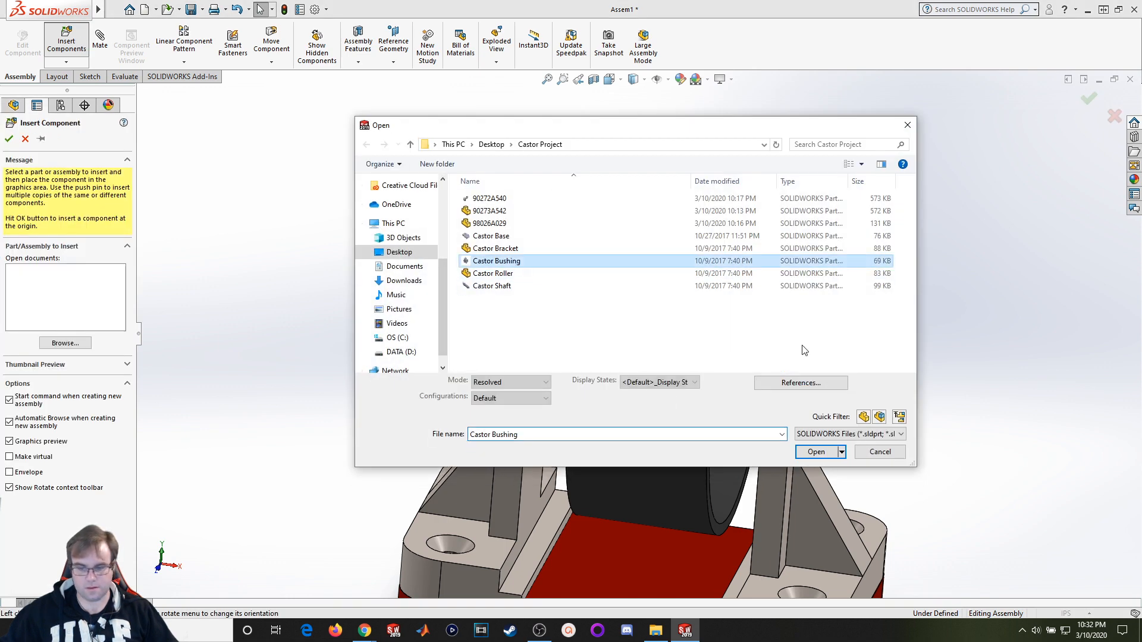
{"action": "left_click", "coordinate": [821, 449]}
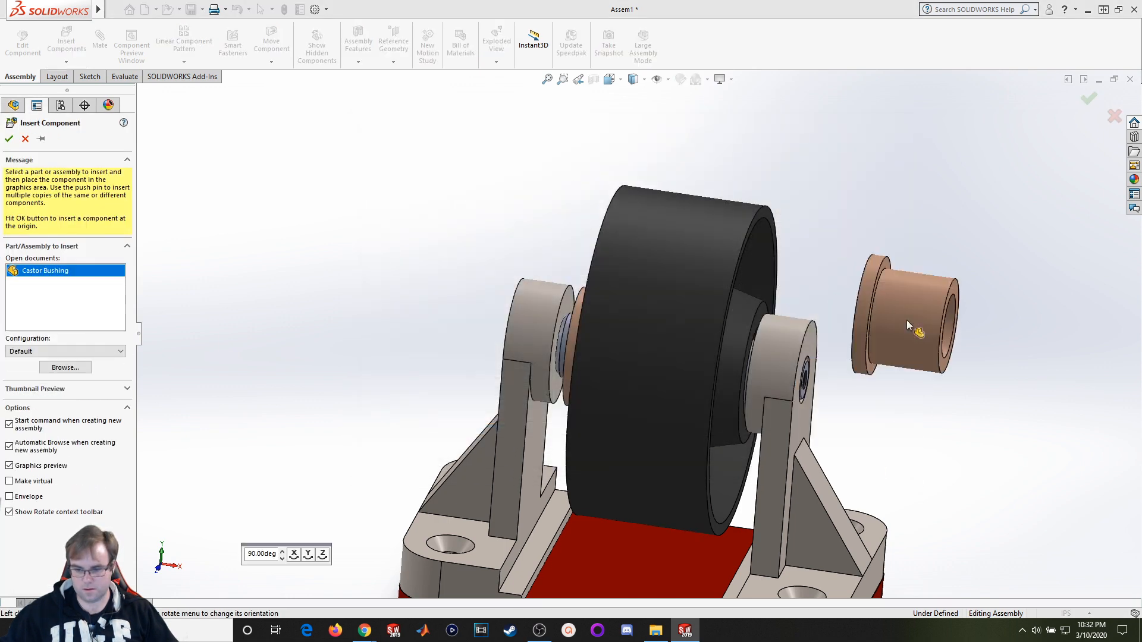
{"action": "left_click", "coordinate": [906, 320]}
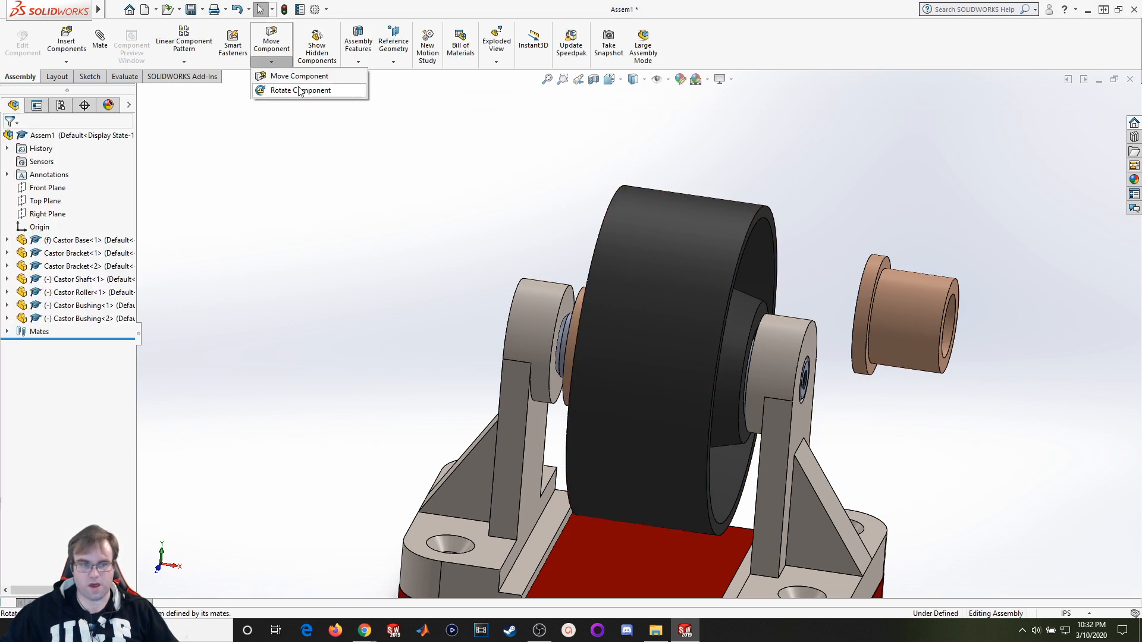
Rotate the second bushing freely so that its flange points away from the roller.
{"action": "left_click", "coordinate": [300, 91]}
{"action": "left_click_drag", "start_coordinate": [934, 329], "coordinate": [894, 347]}
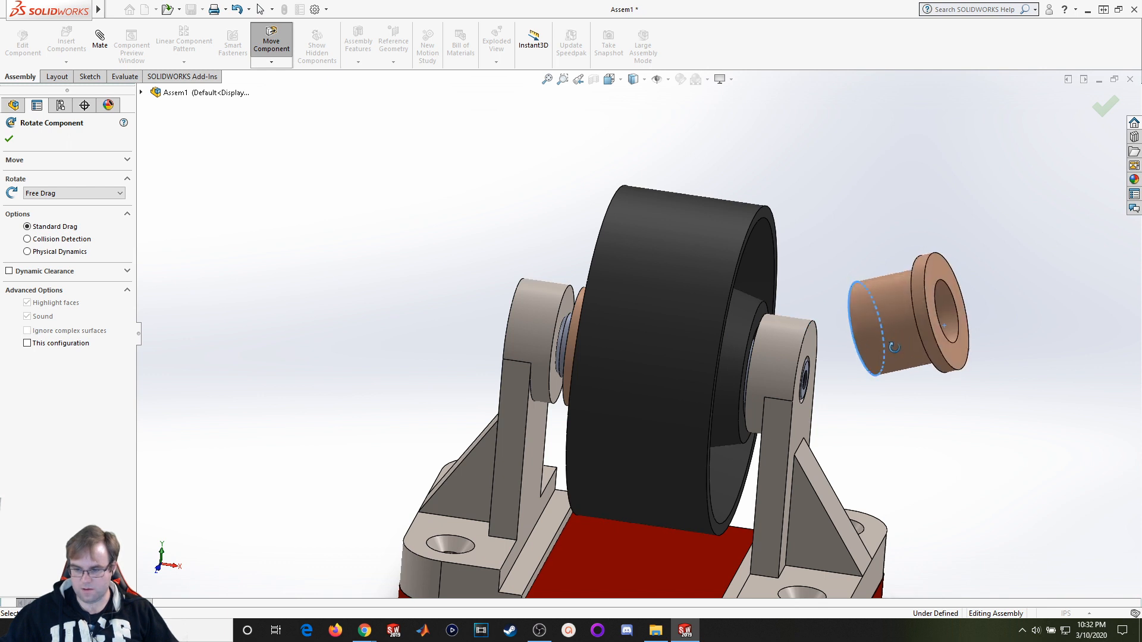
{"action": "left_click", "coordinate": [9, 139]}
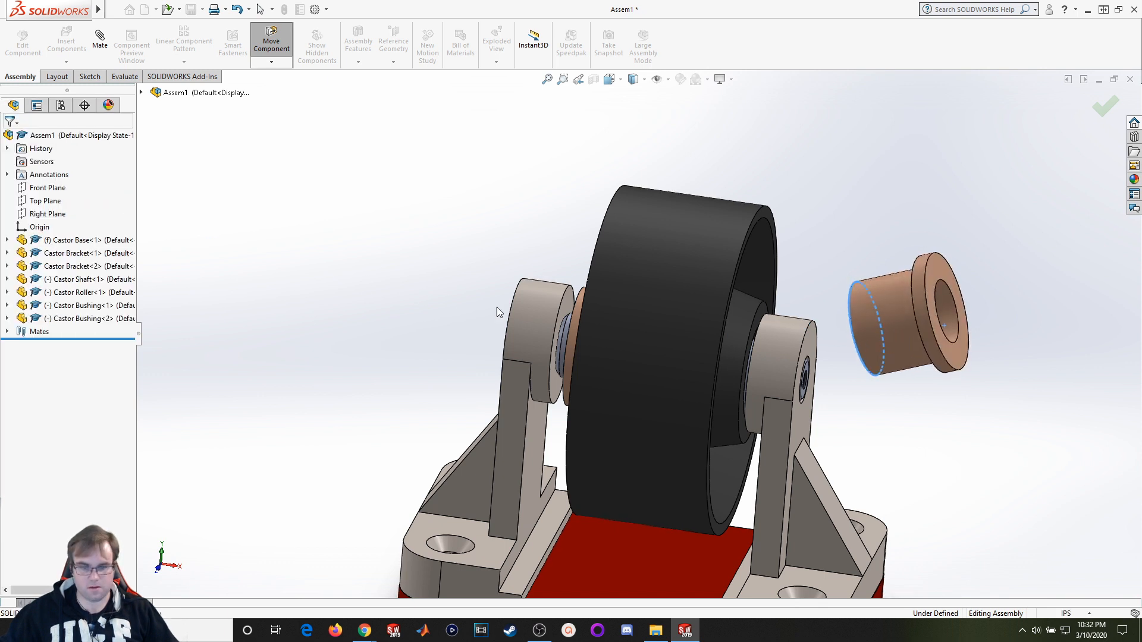
{"action": "left_click", "coordinate": [629, 351]}
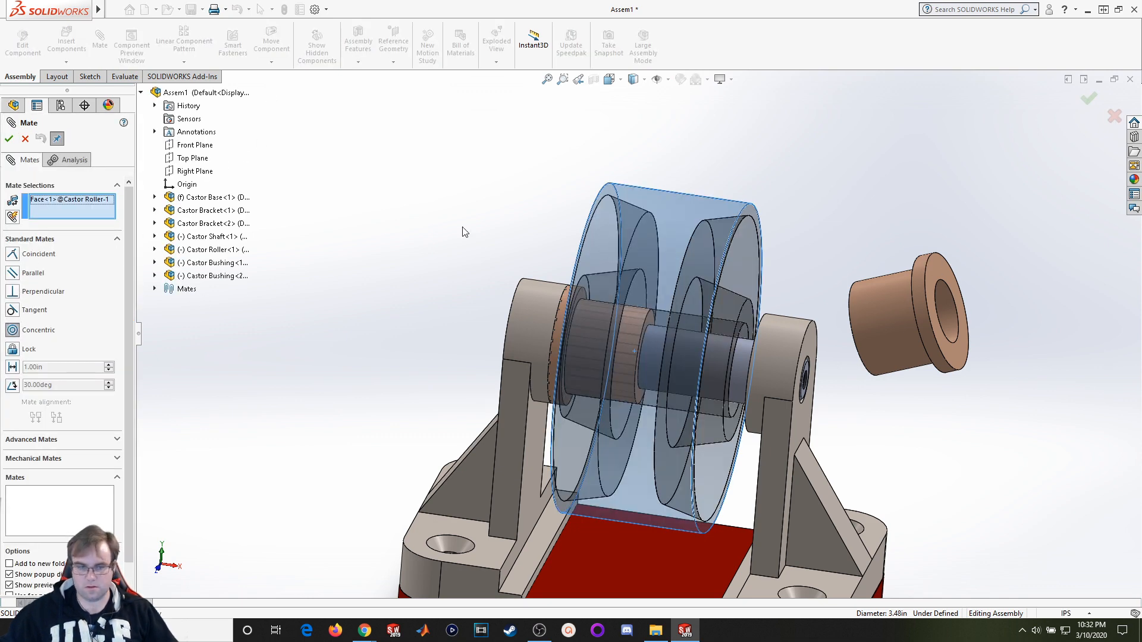
{"action": "right_click", "coordinate": [69, 200]}
{"action": "left_click", "coordinate": [97, 219]}
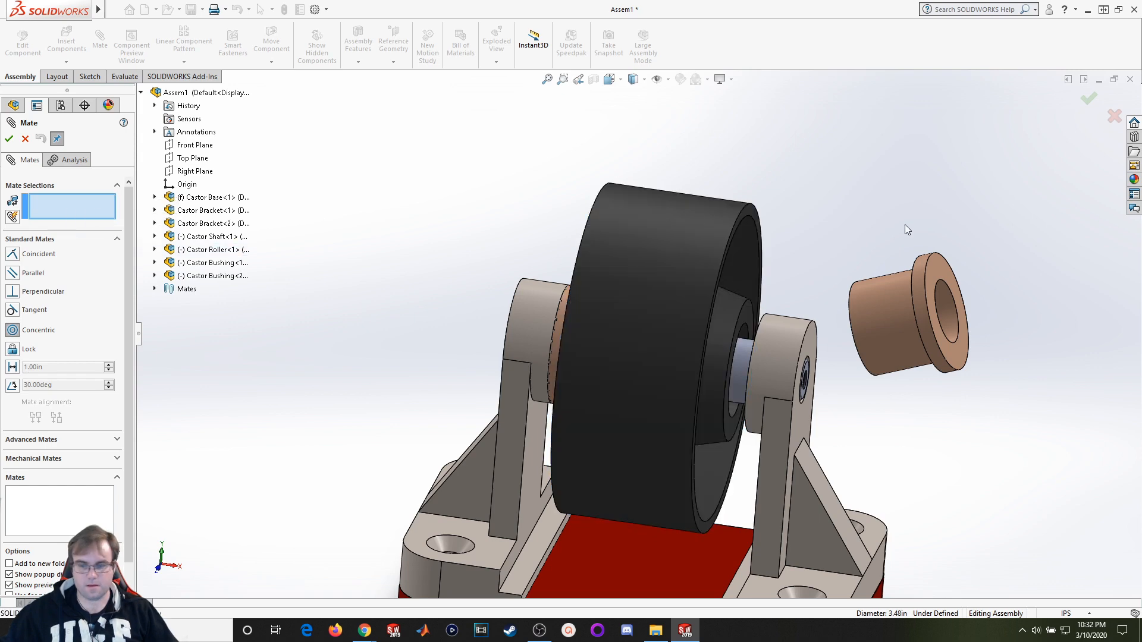
Make the second bushing's bore concentric with the castor shaft.
{"action": "left_click", "coordinate": [946, 325]}
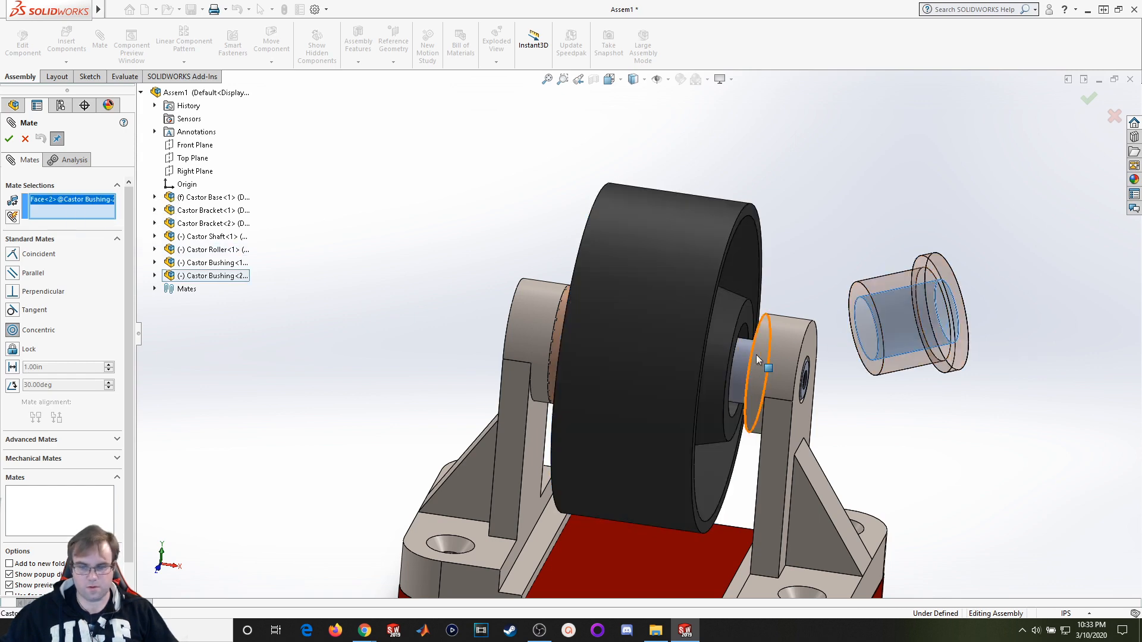
{"action": "scroll", "coordinate": [755, 357], "scroll_direction": "down", "scroll_amount": 3}
{"action": "left_click", "coordinate": [717, 358]}
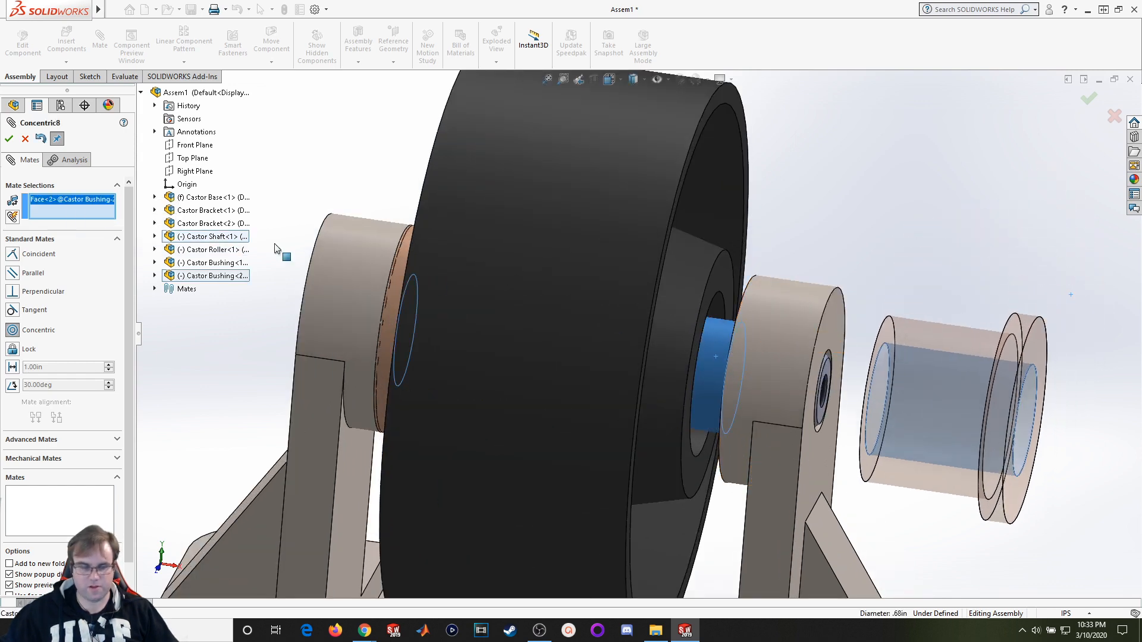
{"action": "left_click", "coordinate": [261, 223]}
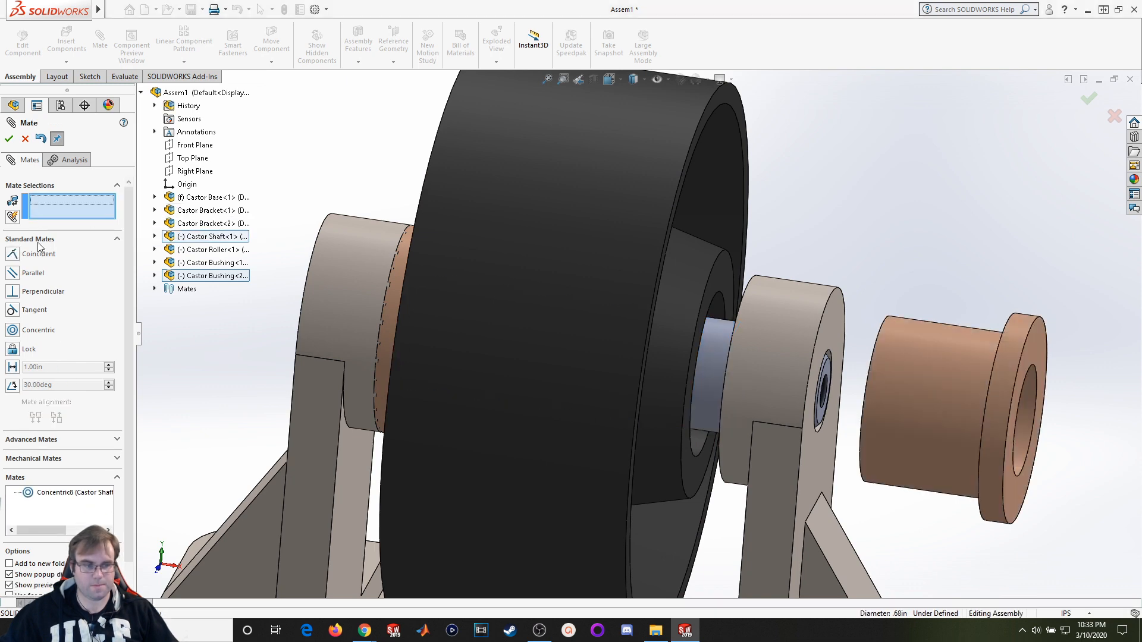
Make the inner flange face of the second bushing coincident with the roller hub's other end face.
{"action": "middle_click_drag", "start_coordinate": [910, 238], "coordinate": [958, 296]}
{"action": "scroll", "coordinate": [873, 330], "scroll_direction": "down", "scroll_amount": 5}
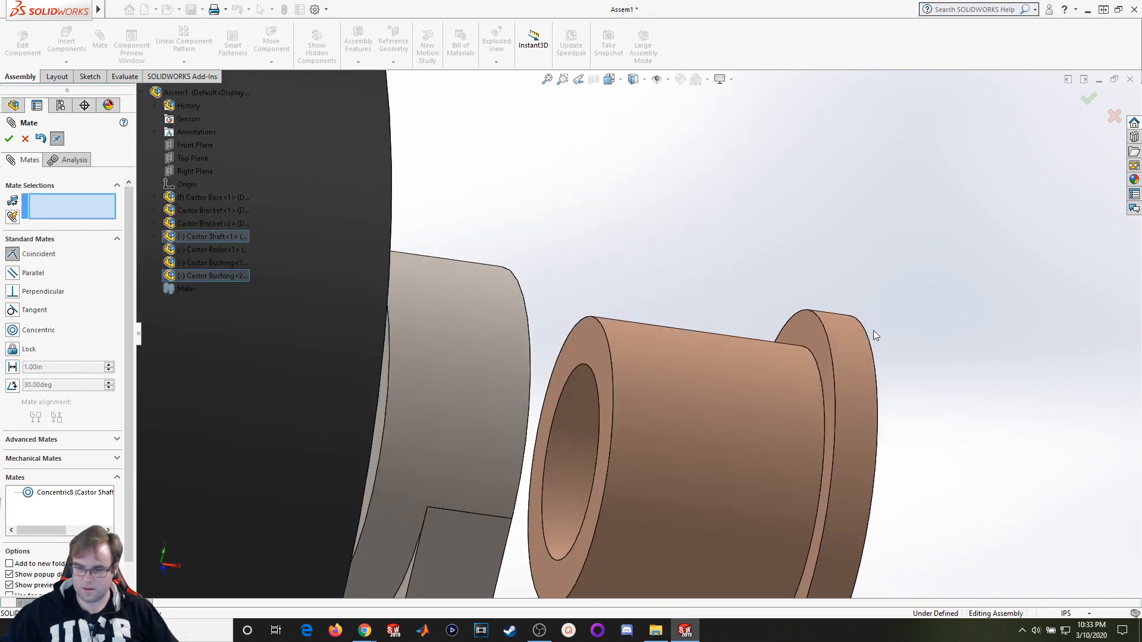
{"action": "left_click", "coordinate": [817, 337]}
{"action": "scroll", "coordinate": [803, 285], "scroll_direction": "up", "scroll_amount": 5}
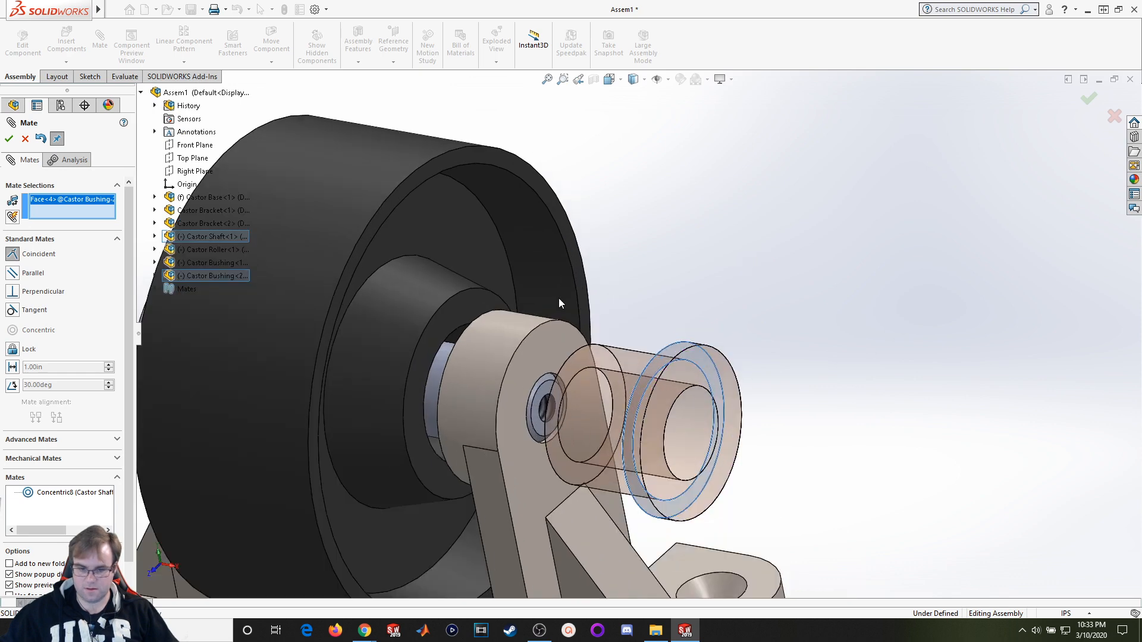
{"action": "left_click", "coordinate": [471, 304]}
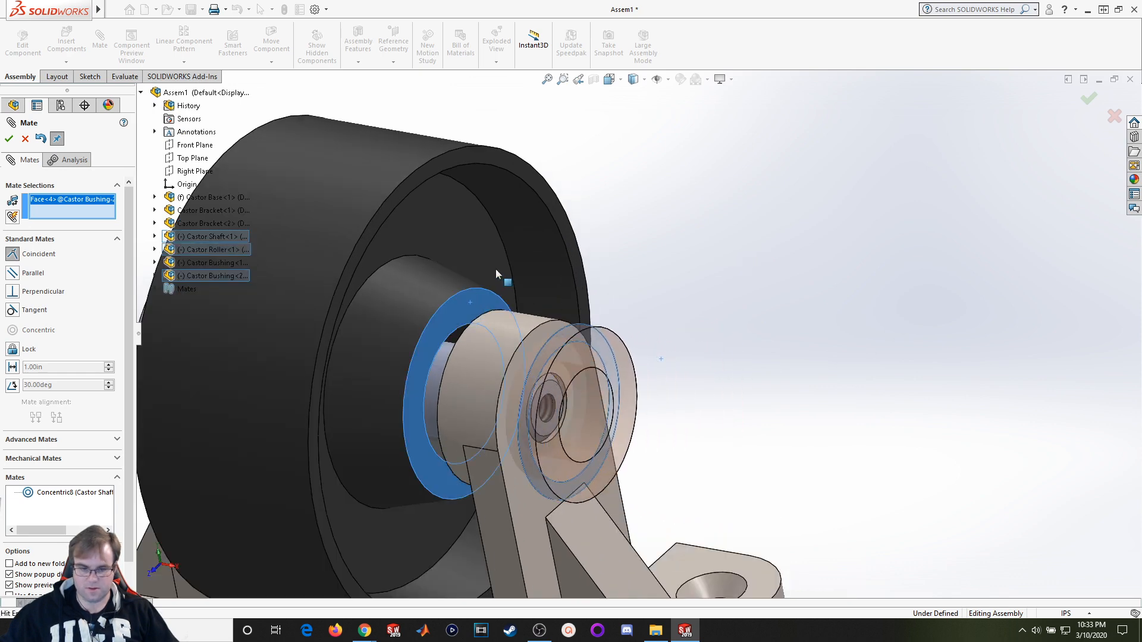
{"action": "left_click", "coordinate": [9, 139]}
Slide the roller with both bushings along the shaft to check its movement between the brackets.
{"action": "middle_click_drag", "start_coordinate": [714, 172], "coordinate": [767, 166]}
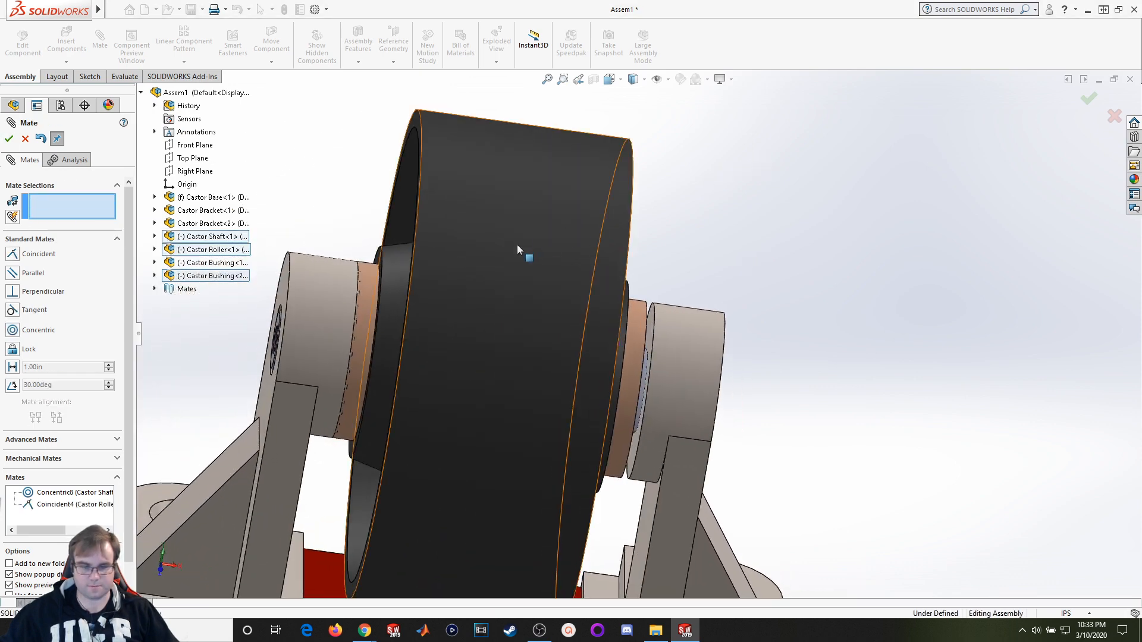
{"action": "mouse_move", "coordinate": [524, 243]}
{"action": "left_mouse_down"}
{"action": "mouse_move", "coordinate": [557, 245]}
{"action": "mouse_move", "coordinate": [543, 242]}
{"action": "left_mouse_up"}
{"action": "middle_click_drag", "start_coordinate": [779, 209], "coordinate": [591, 304]}
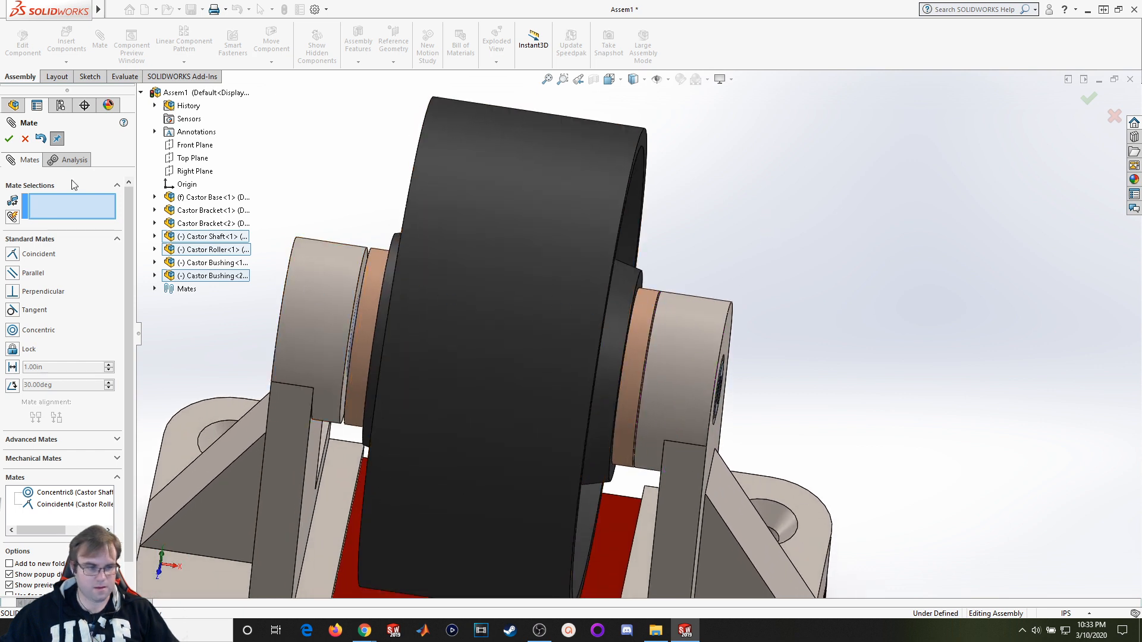
Set up a Width mate with the Centered constraint, using the outer faces of both brackets as width selections.
{"action": "left_click", "coordinate": [51, 441]}
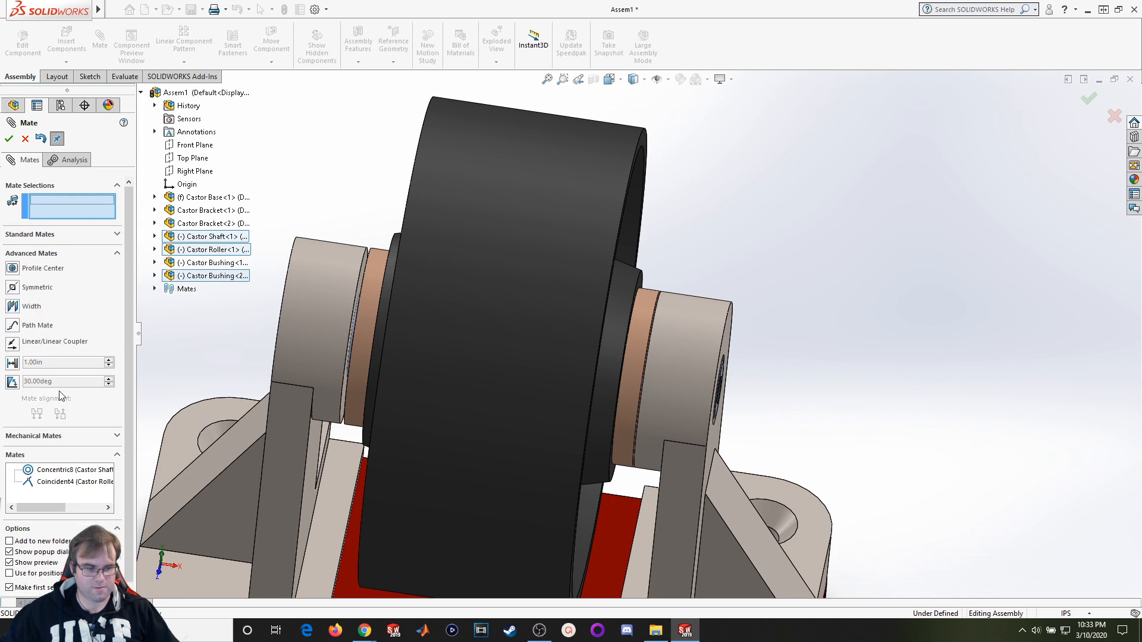
{"action": "left_click", "coordinate": [13, 306]}
{"action": "scroll", "coordinate": [363, 270], "scroll_direction": "down", "scroll_amount": 6}
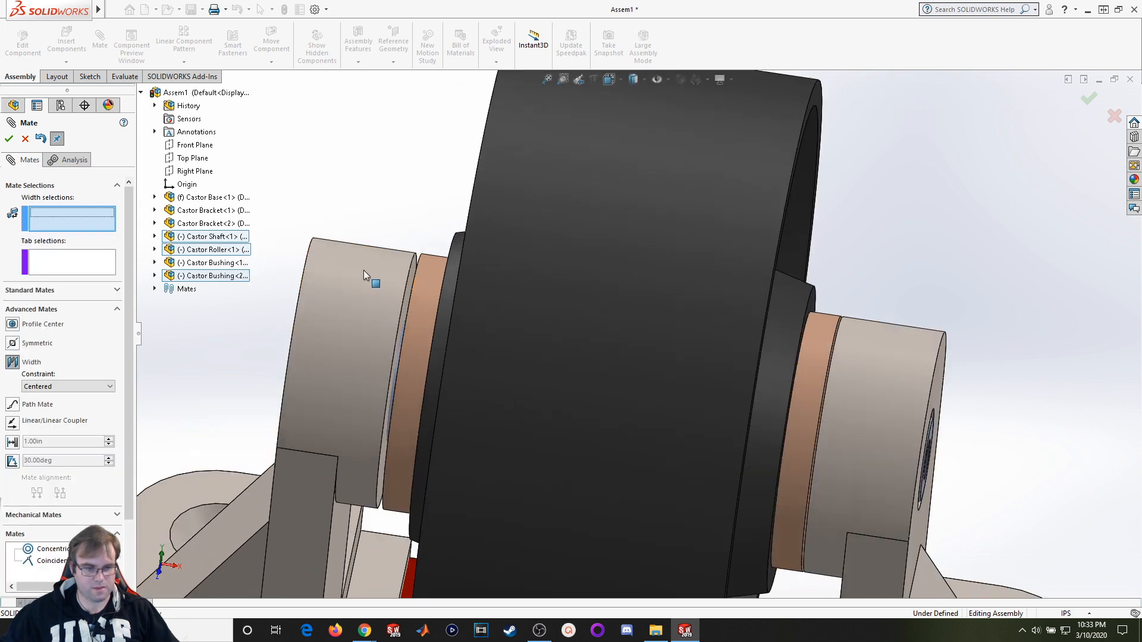
{"action": "middle_click_drag", "start_coordinate": [488, 303], "coordinate": [496, 304]}
{"action": "left_click", "coordinate": [259, 322]}
{"action": "scroll", "coordinate": [263, 323], "scroll_direction": "up", "scroll_amount": 6}
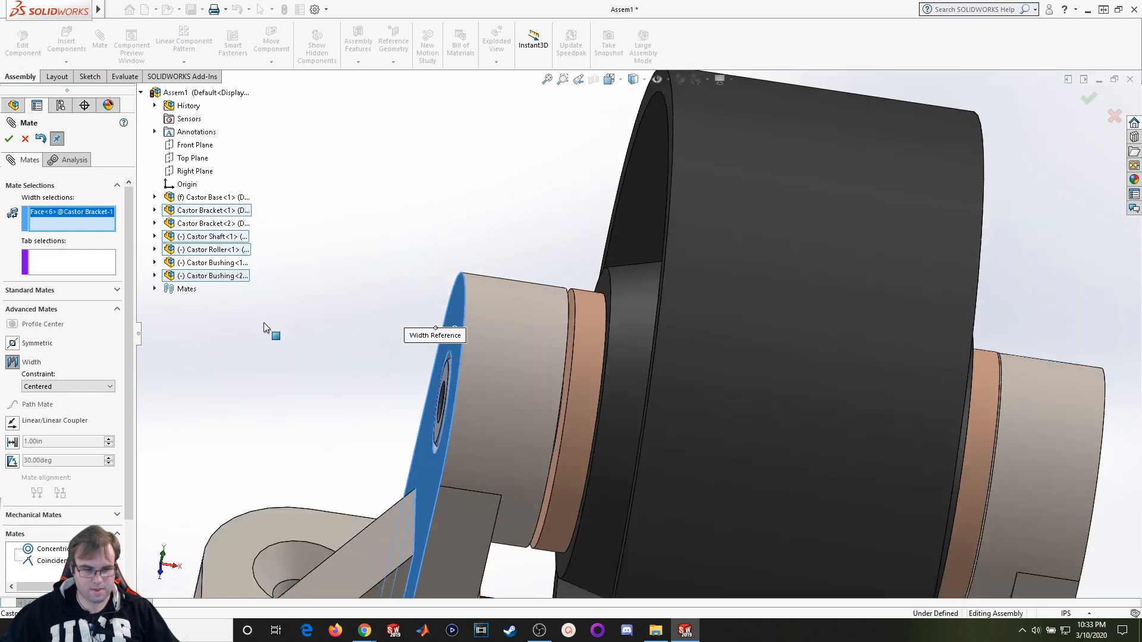
{"action": "middle_click_drag", "start_coordinate": [263, 322], "coordinate": [828, 371]}
{"action": "left_click", "coordinate": [821, 364]}
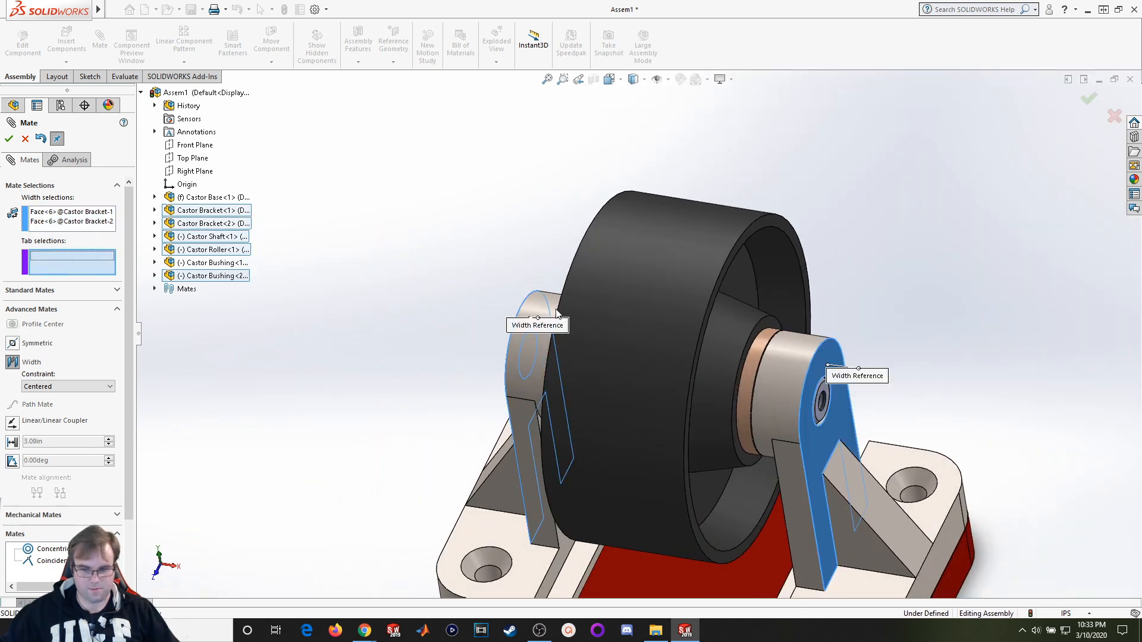
Center the roller between the brackets, using its two hub end faces as the Width mate's tab selections.
{"action": "scroll", "coordinate": [787, 390], "scroll_direction": "down", "scroll_amount": 8}
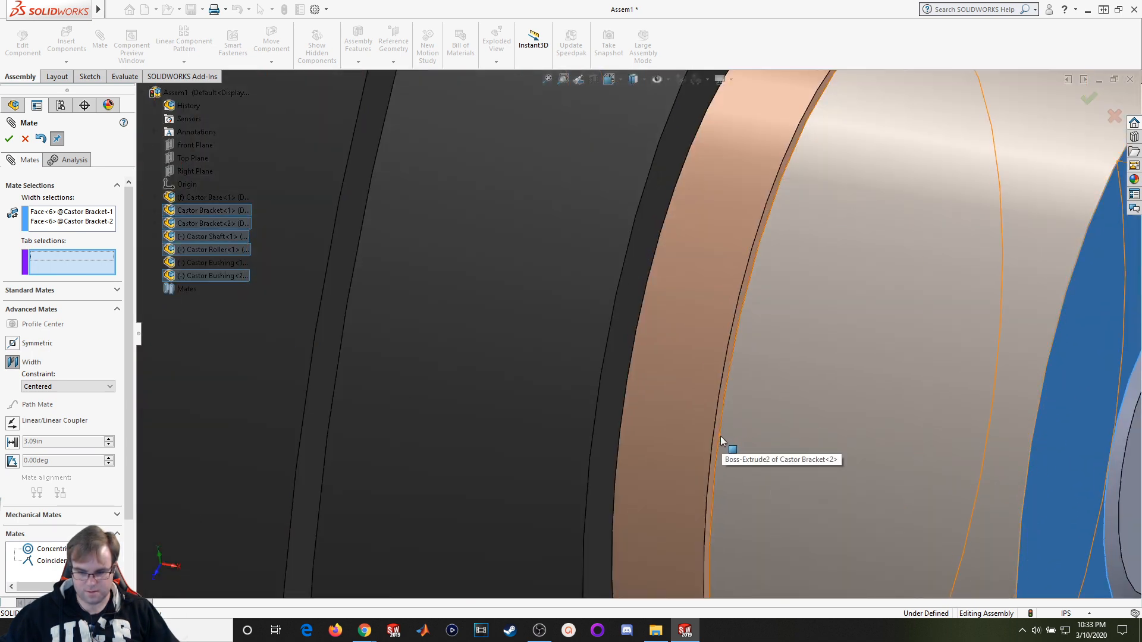
{"action": "left_click", "coordinate": [604, 359]}
{"action": "scroll", "coordinate": [607, 351], "scroll_direction": "up", "scroll_amount": 8}
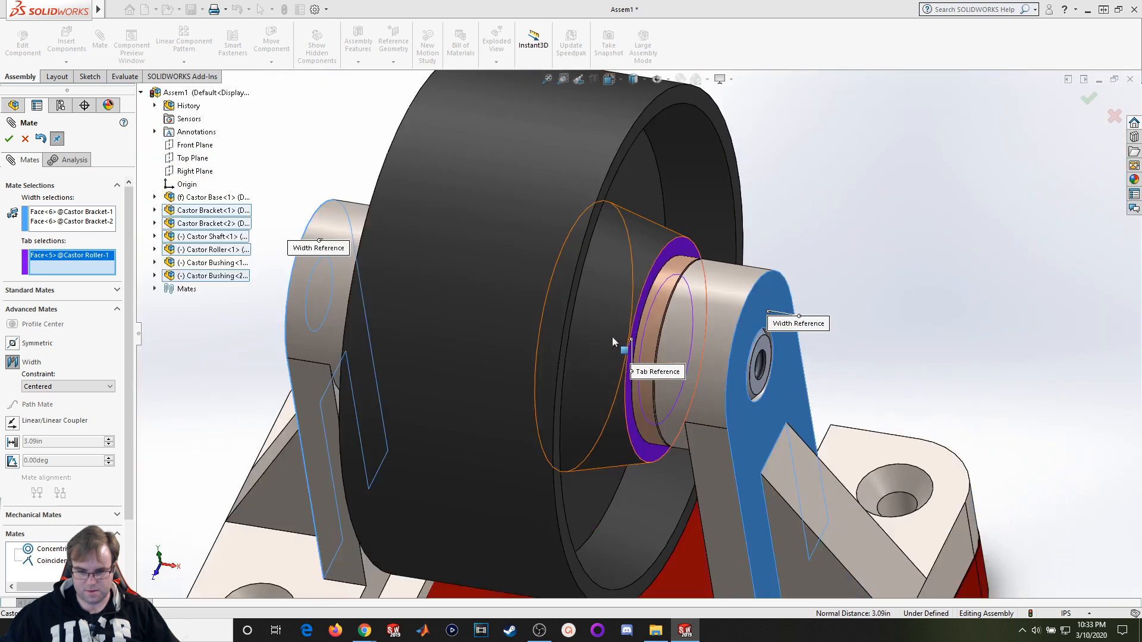
{"action": "middle_click_drag", "start_coordinate": [583, 291], "coordinate": [409, 252]}
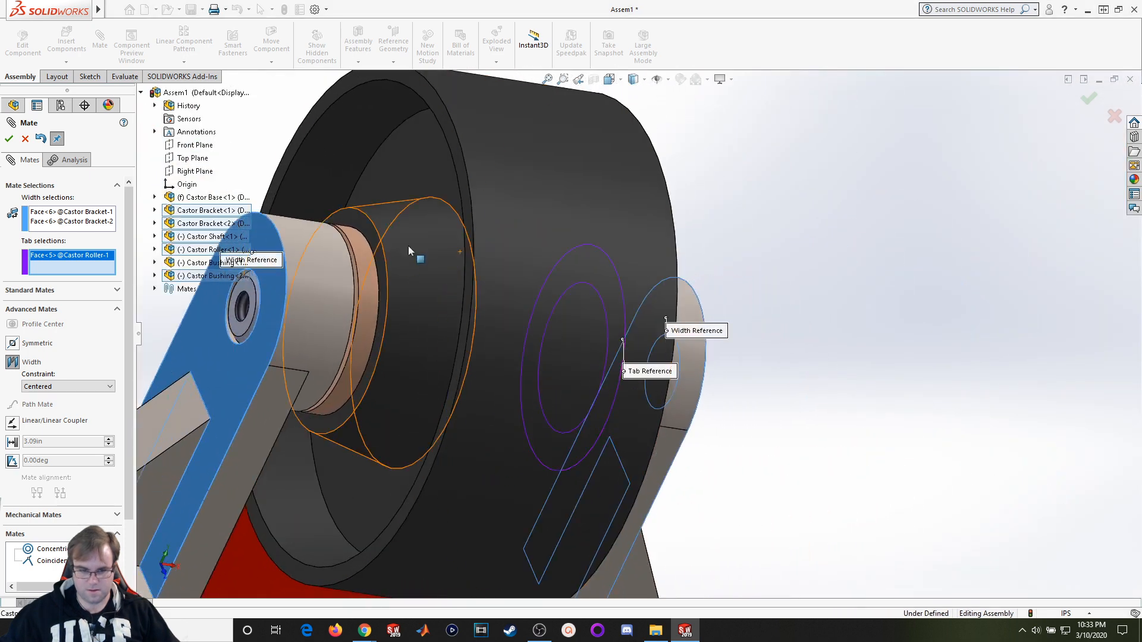
{"action": "left_click", "coordinate": [378, 249]}
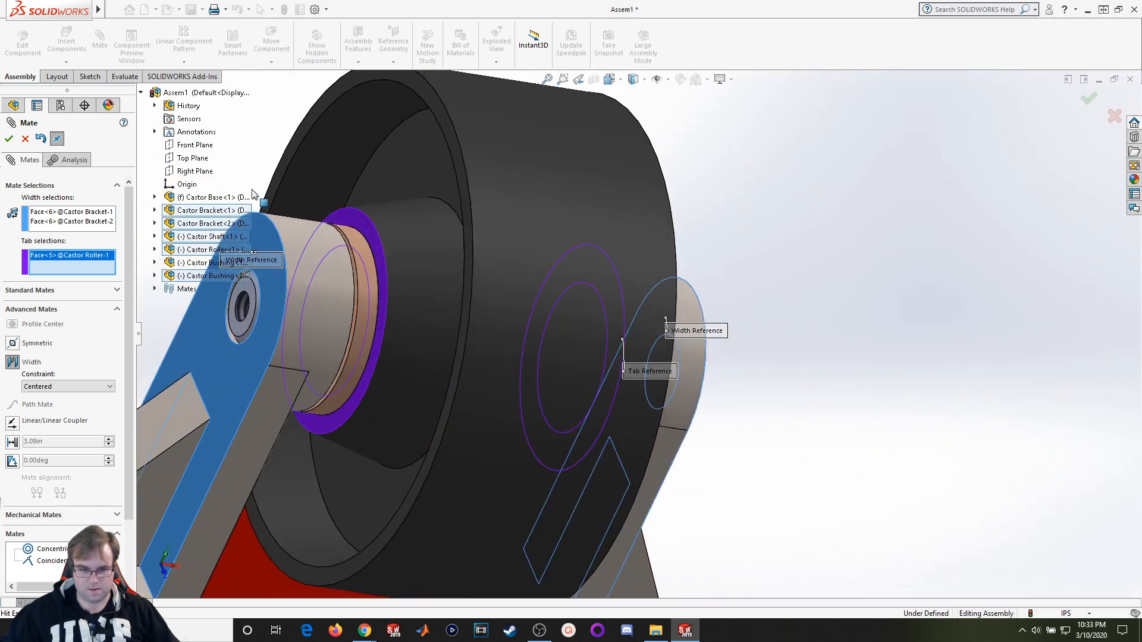
{"action": "left_click", "coordinate": [9, 139]}
{"action": "middle_click_drag", "start_coordinate": [776, 357], "coordinate": [732, 335]}
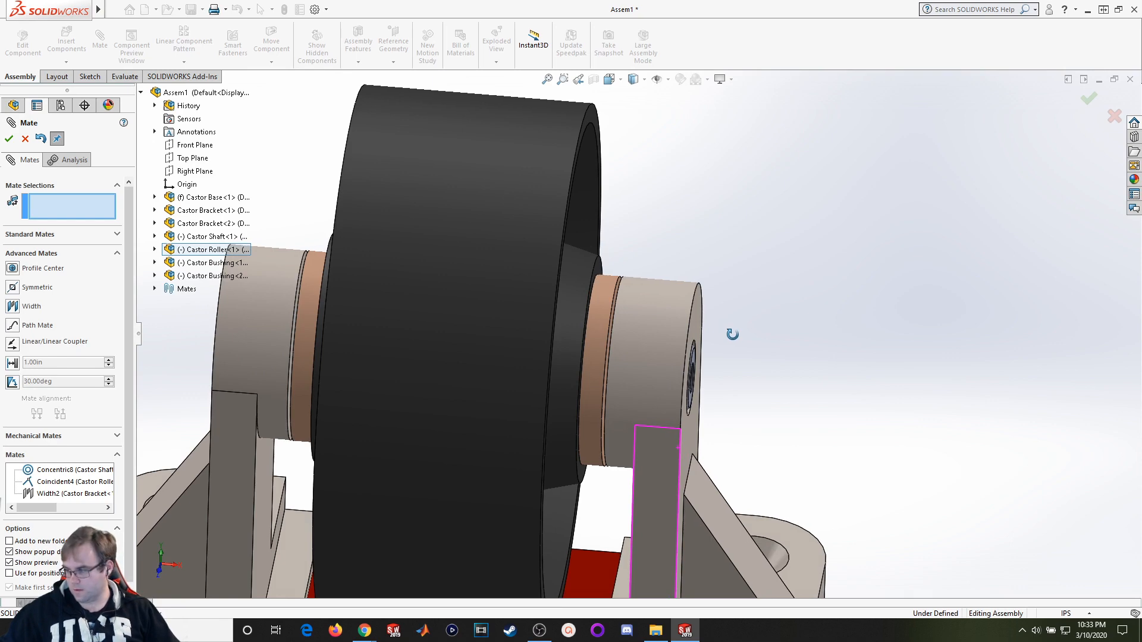
{"action": "left_click", "coordinate": [9, 139]}
Insert the washer part 98026A029 and place it beside the bracket in open space.
{"action": "scroll", "coordinate": [672, 375], "scroll_direction": "up", "scroll_amount": 3}
{"action": "middle_click_drag", "start_coordinate": [758, 420], "coordinate": [737, 420]}
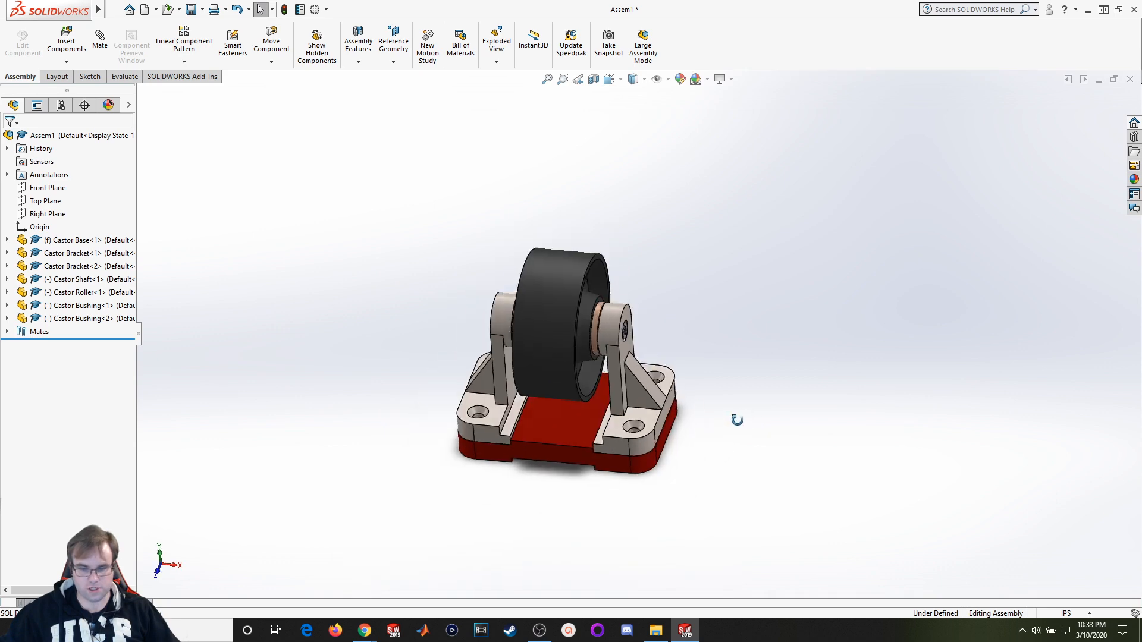
{"action": "scroll", "coordinate": [737, 421], "scroll_direction": "down", "scroll_amount": 1}
{"action": "left_click", "coordinate": [67, 42]}
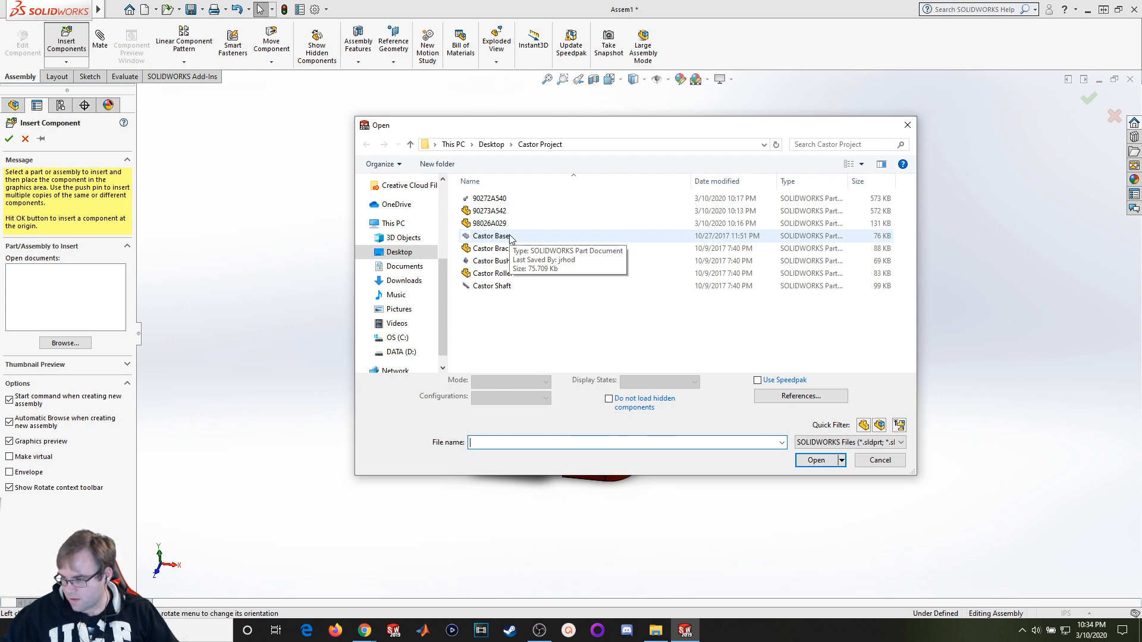
{"action": "double_click", "coordinate": [509, 224]}
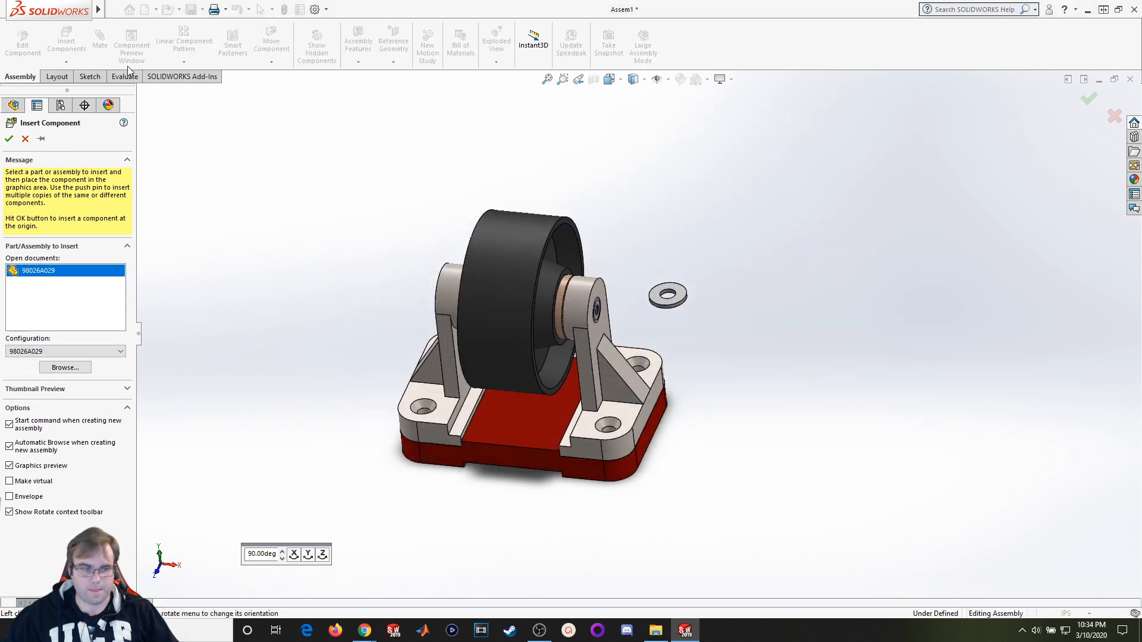
{"action": "left_click", "coordinate": [669, 298]}
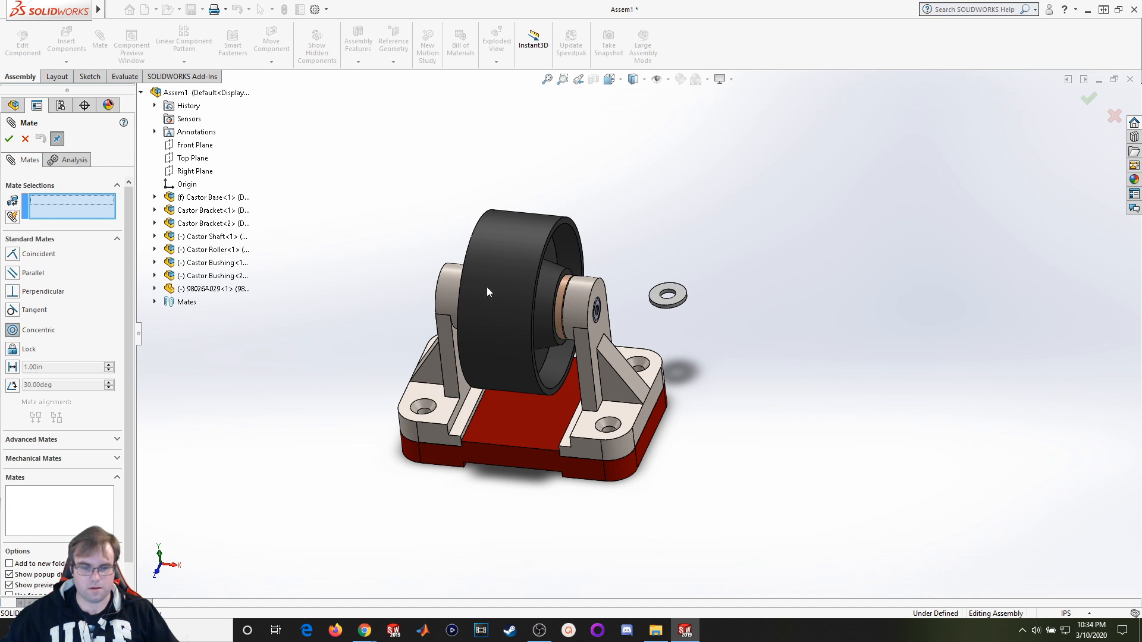
Make the washer's bore concentric with the shaft hole edge on the outer side of Castor Bracket<2>.
{"action": "scroll", "coordinate": [669, 306], "scroll_direction": "down", "scroll_amount": 5}
{"action": "scroll", "coordinate": [660, 312], "scroll_direction": "down", "scroll_amount": 2}
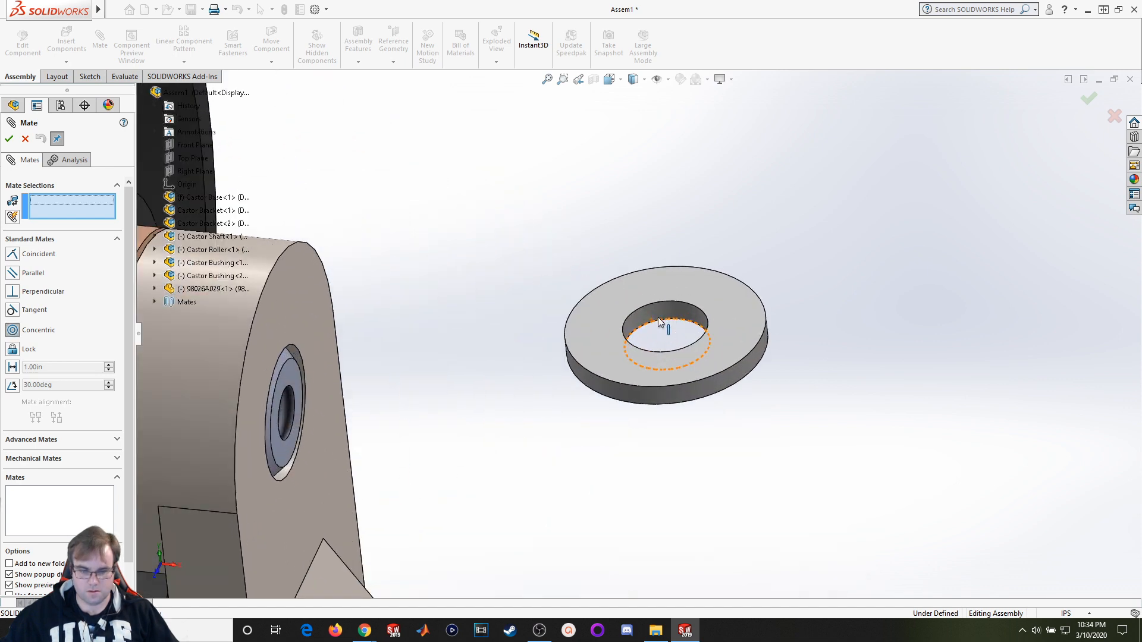
{"action": "left_click", "coordinate": [662, 314]}
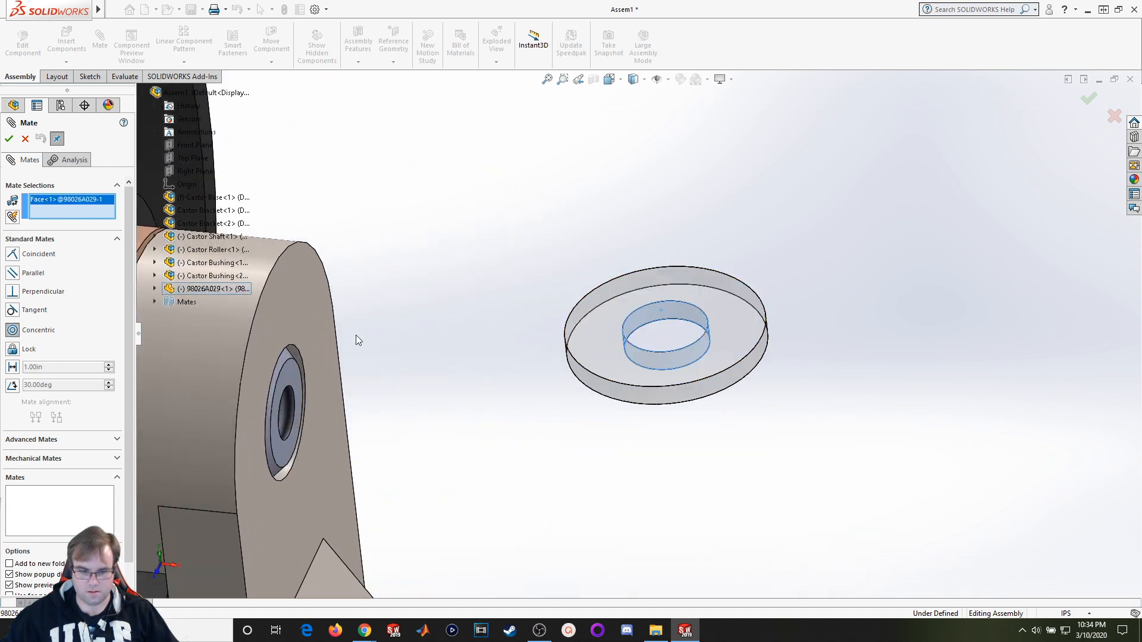
{"action": "left_click", "coordinate": [284, 476]}
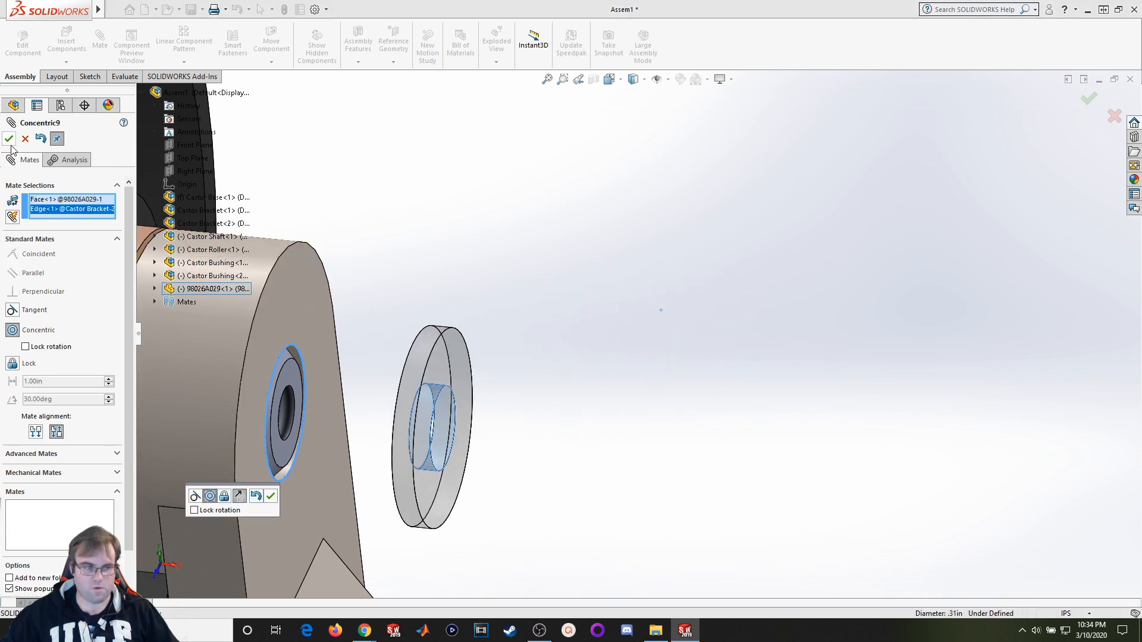
{"action": "left_click", "coordinate": [271, 496]}
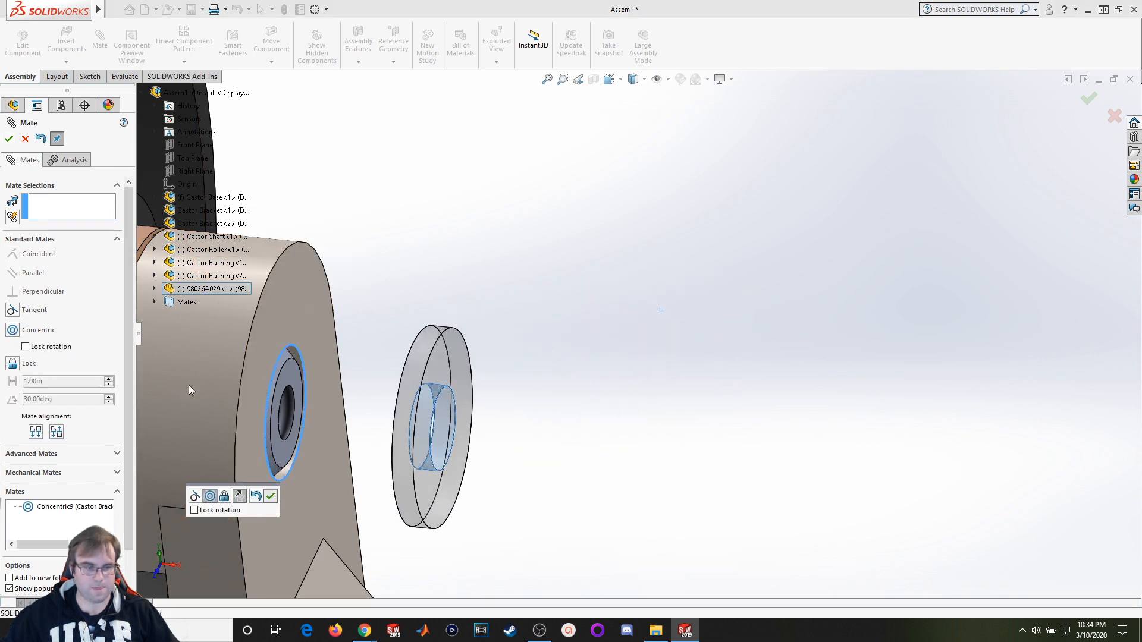
Make the washer's flat face coincident with the outer face of Castor Bracket<2>.
{"action": "left_click", "coordinate": [323, 353]}
{"action": "middle_click_drag", "start_coordinate": [323, 354], "coordinate": [393, 376]}
{"action": "left_click", "coordinate": [516, 370]}
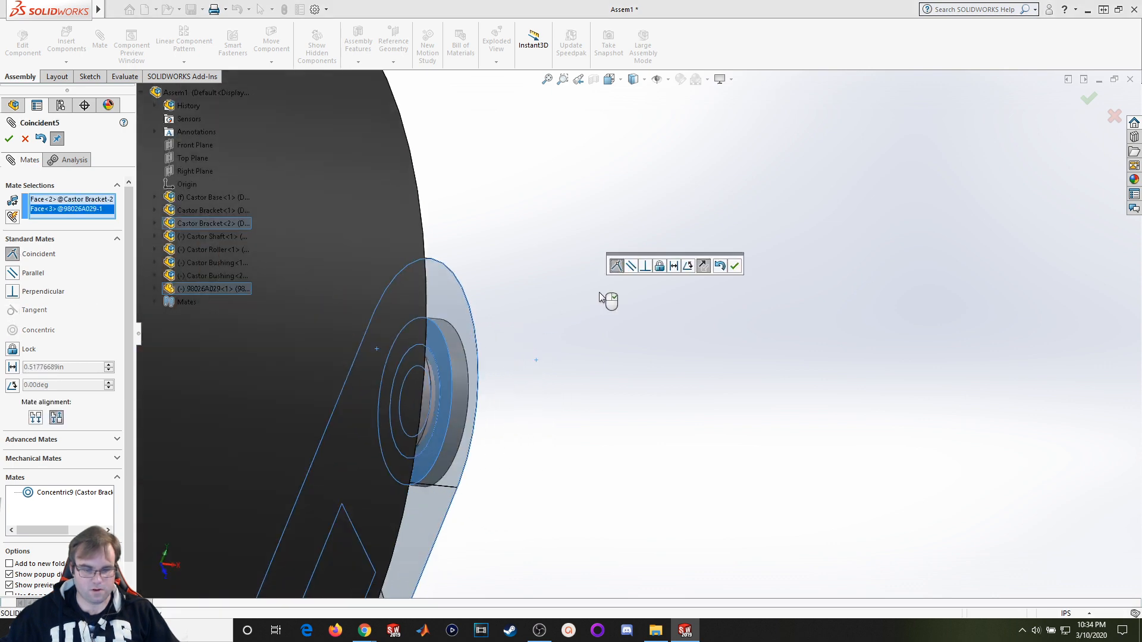
{"action": "scroll", "coordinate": [595, 302], "scroll_direction": "down", "scroll_amount": 3}
{"action": "left_click", "coordinate": [736, 266]}
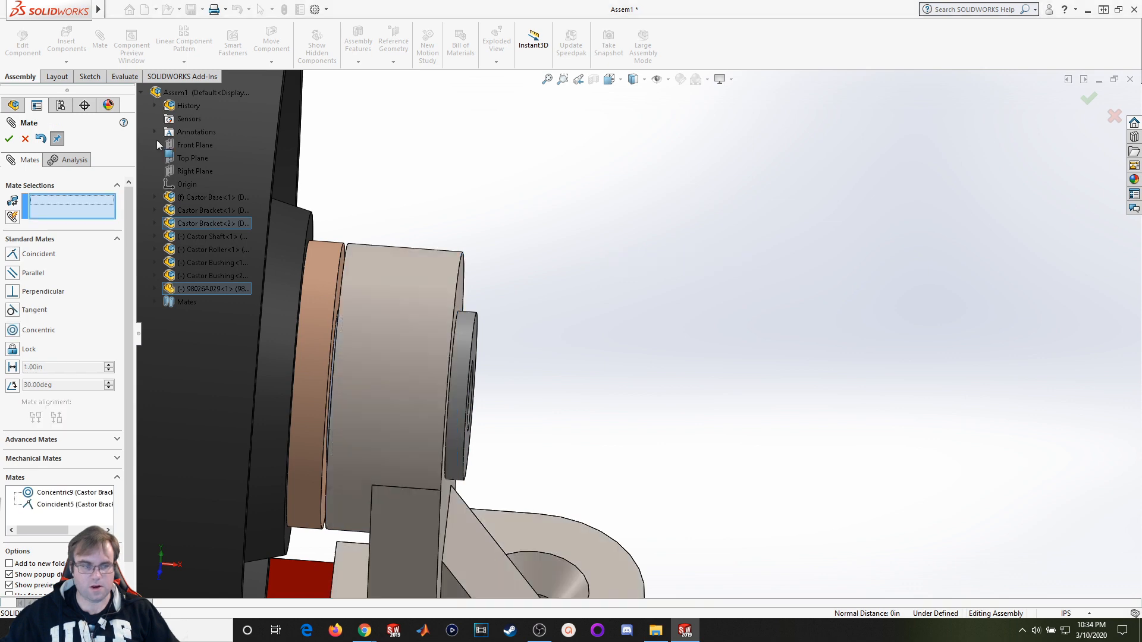
{"action": "left_click", "coordinate": [9, 138]}
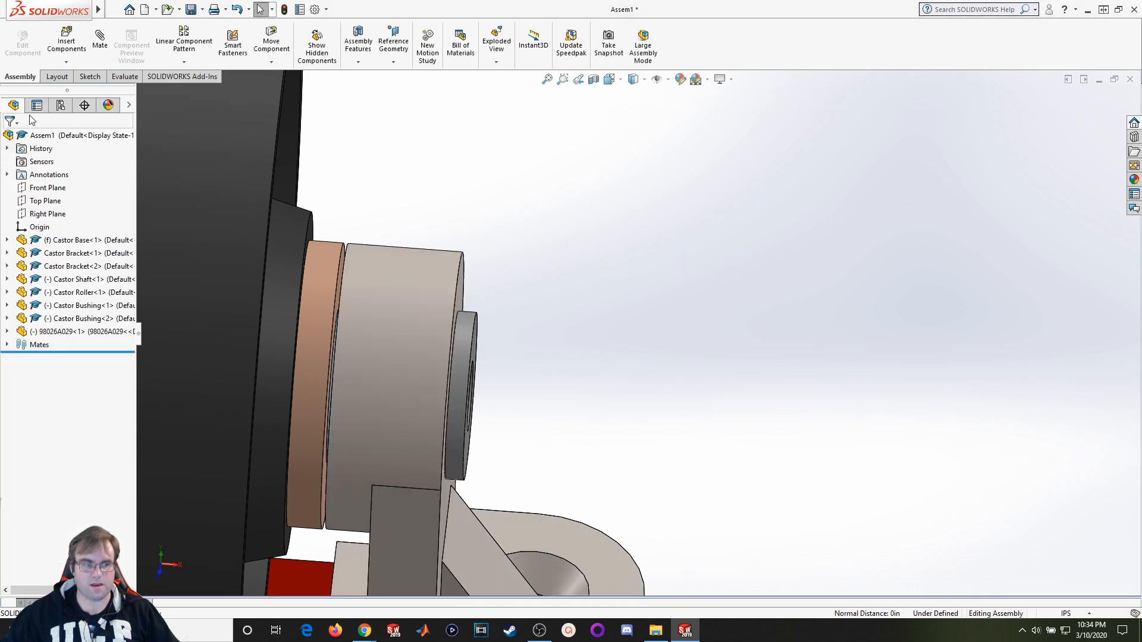
Insert a second washer 98026A029 and place it beside Castor Bracket<1>.
{"action": "left_click", "coordinate": [66, 42]}
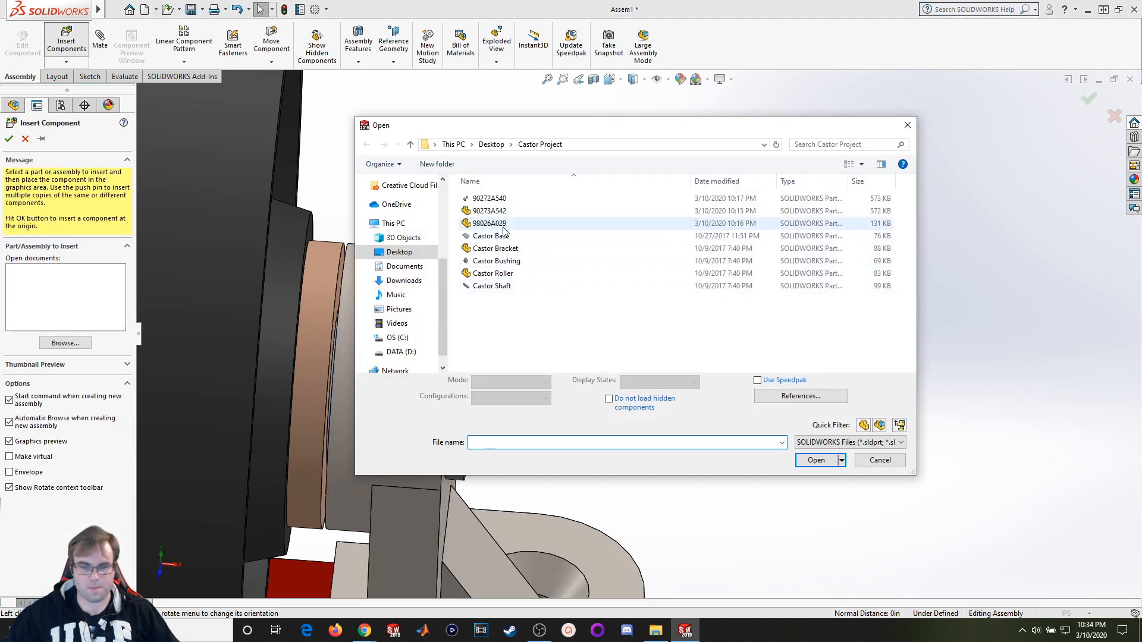
{"action": "left_click", "coordinate": [503, 224]}
{"action": "left_click", "coordinate": [816, 453]}
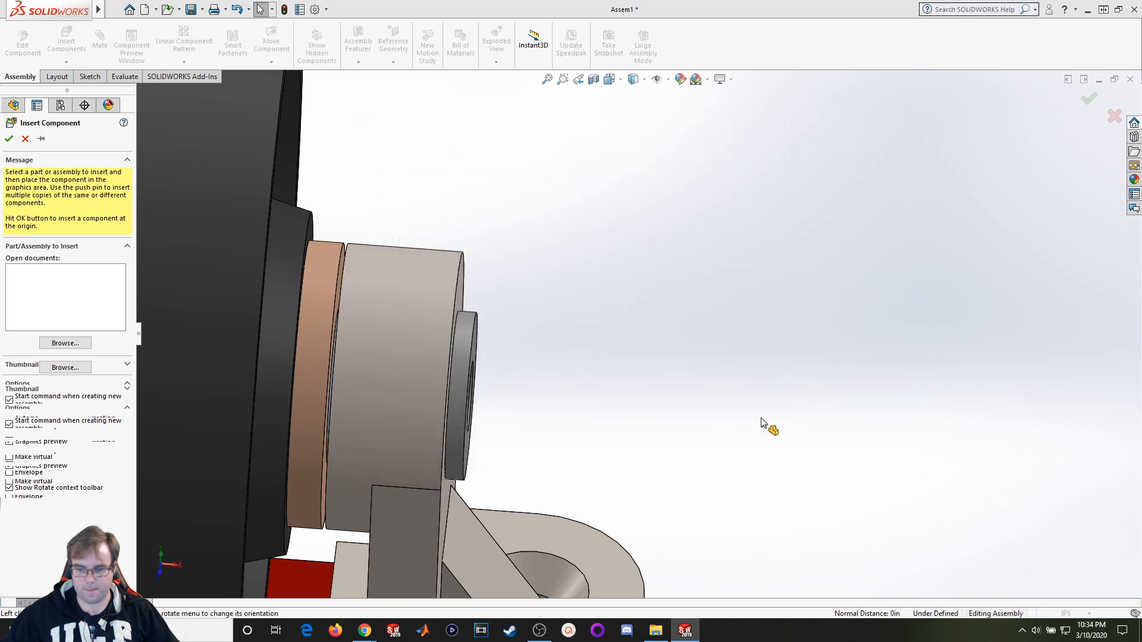
{"action": "scroll", "coordinate": [536, 390], "scroll_direction": "up", "scroll_amount": 5}
{"action": "scroll", "coordinate": [410, 321], "scroll_direction": "down", "scroll_amount": 2}
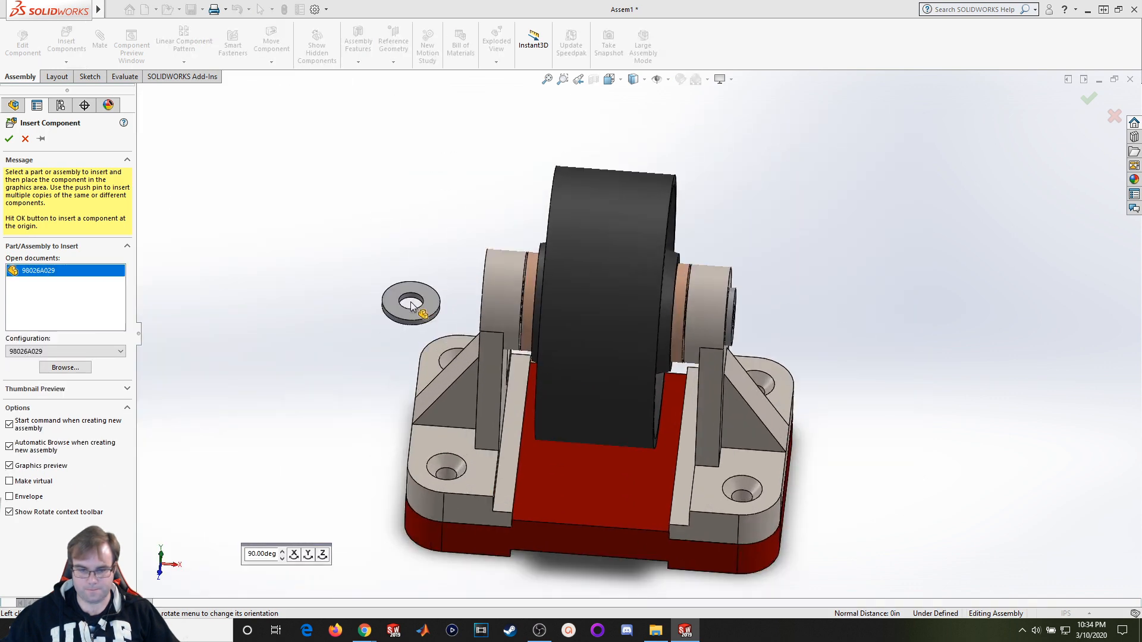
{"action": "left_click", "coordinate": [390, 274]}
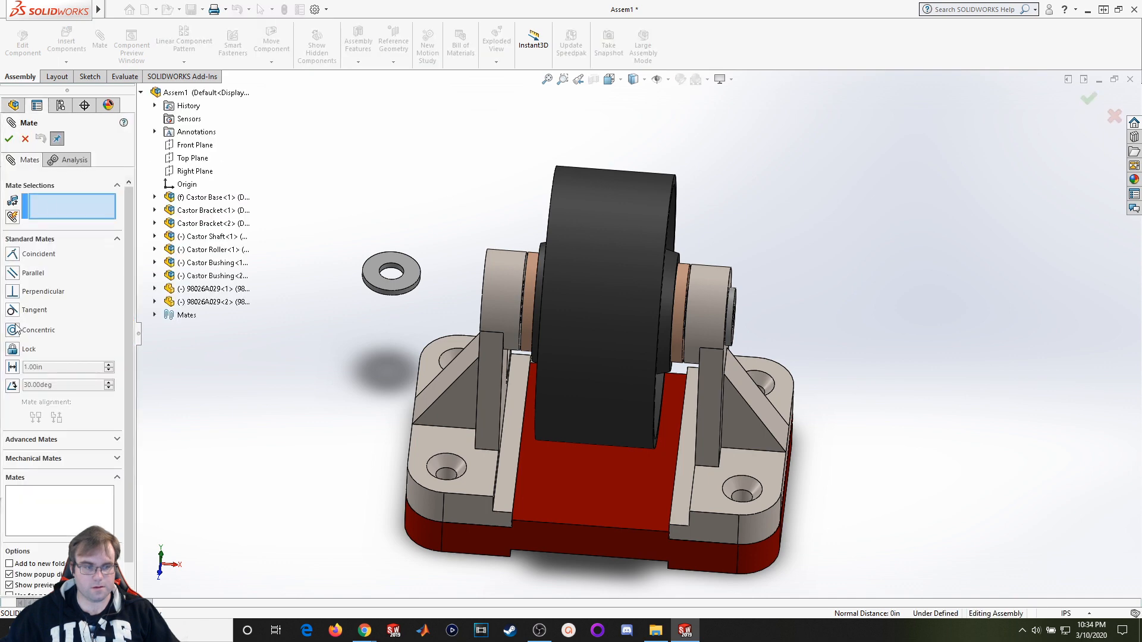
Make the second washer's bore concentric with the shaft hole edge on the outer side of Castor Bracket<1>.
{"action": "scroll", "coordinate": [404, 286], "scroll_direction": "down", "scroll_amount": 5}
{"action": "left_click", "coordinate": [505, 289]}
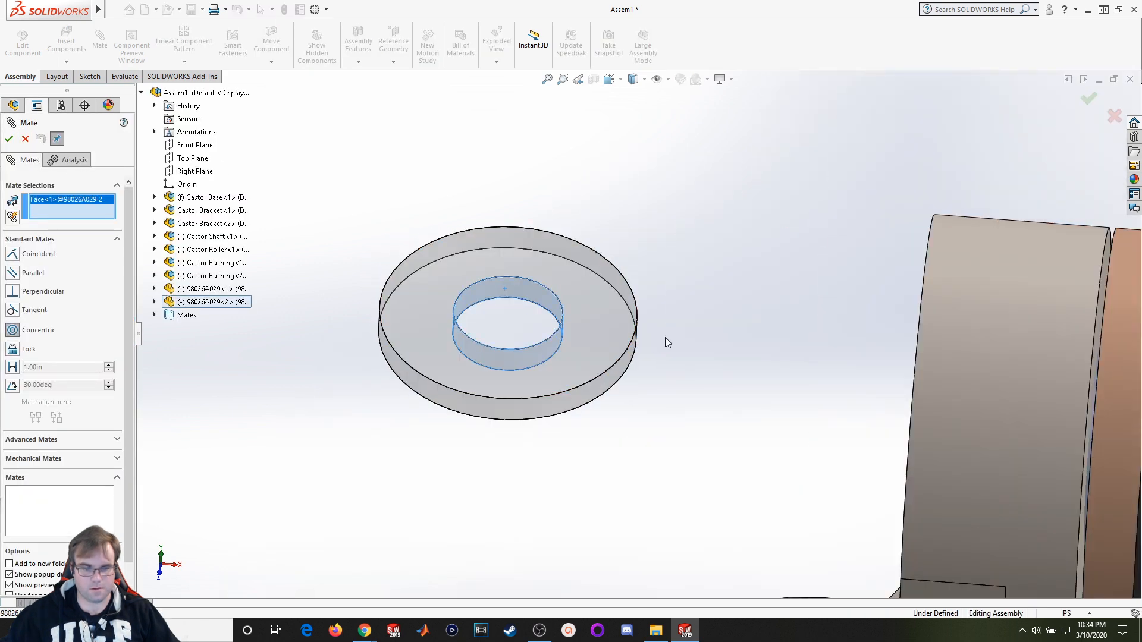
{"action": "scroll", "coordinate": [696, 329], "scroll_direction": "up", "scroll_amount": 5}
{"action": "scroll", "coordinate": [734, 342], "scroll_direction": "down", "scroll_amount": 8}
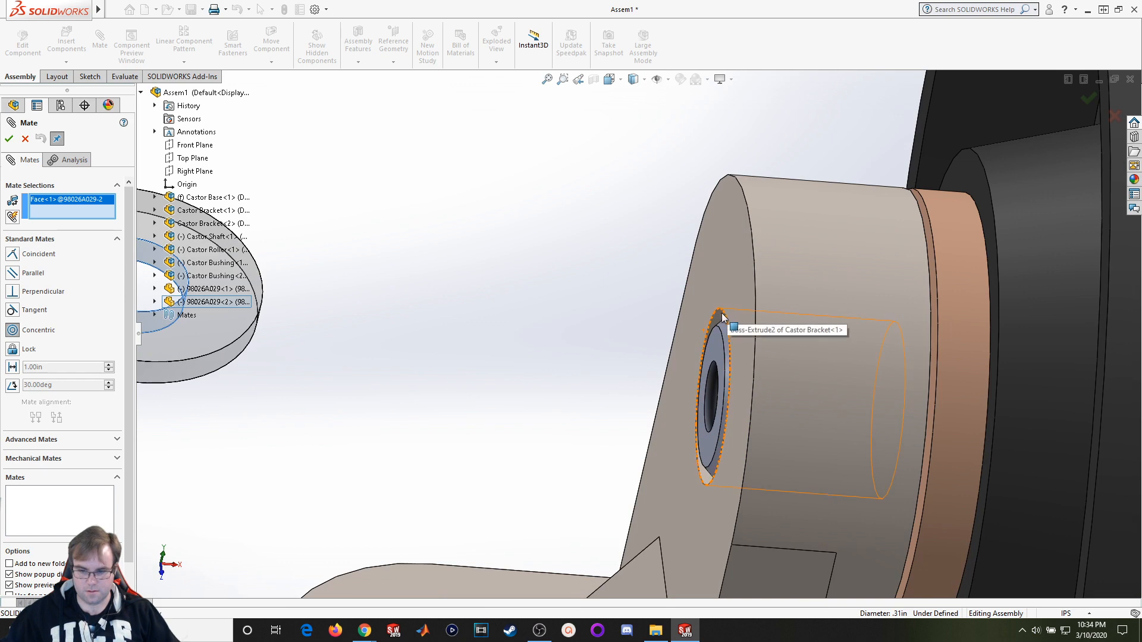
{"action": "left_click", "coordinate": [723, 312]}
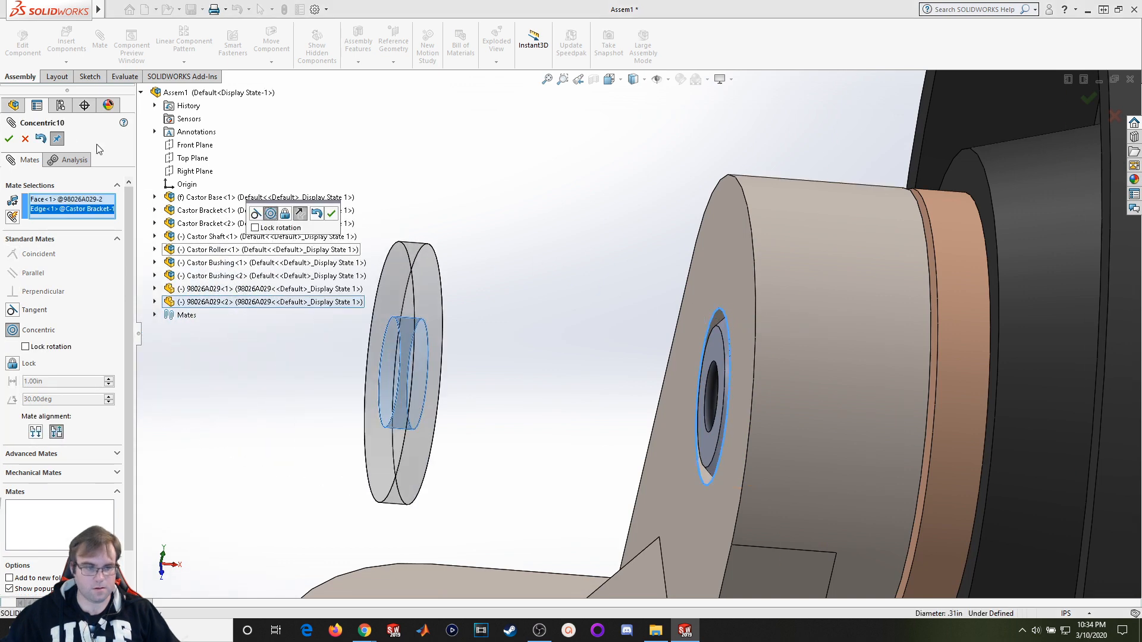
{"action": "left_click", "coordinate": [331, 213]}
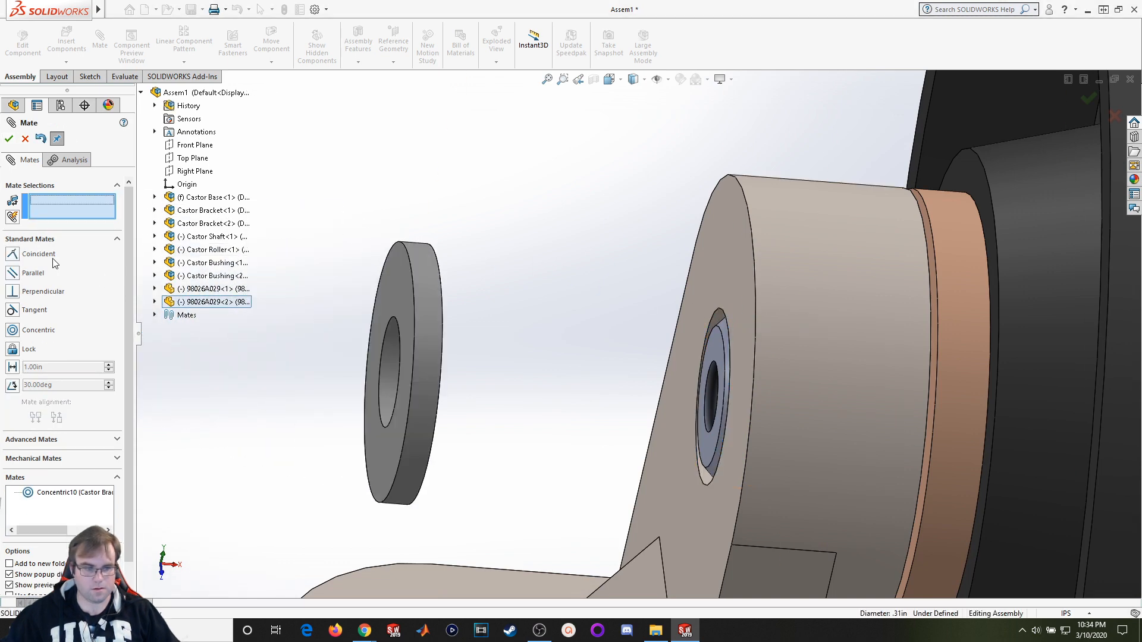
Make the second washer's flat face coincident with the outer face of Castor Bracket<1>.
{"action": "middle_click_drag", "start_coordinate": [510, 296], "coordinate": [488, 307]}
{"action": "left_click", "coordinate": [334, 297]}
{"action": "left_click", "coordinate": [540, 299]}
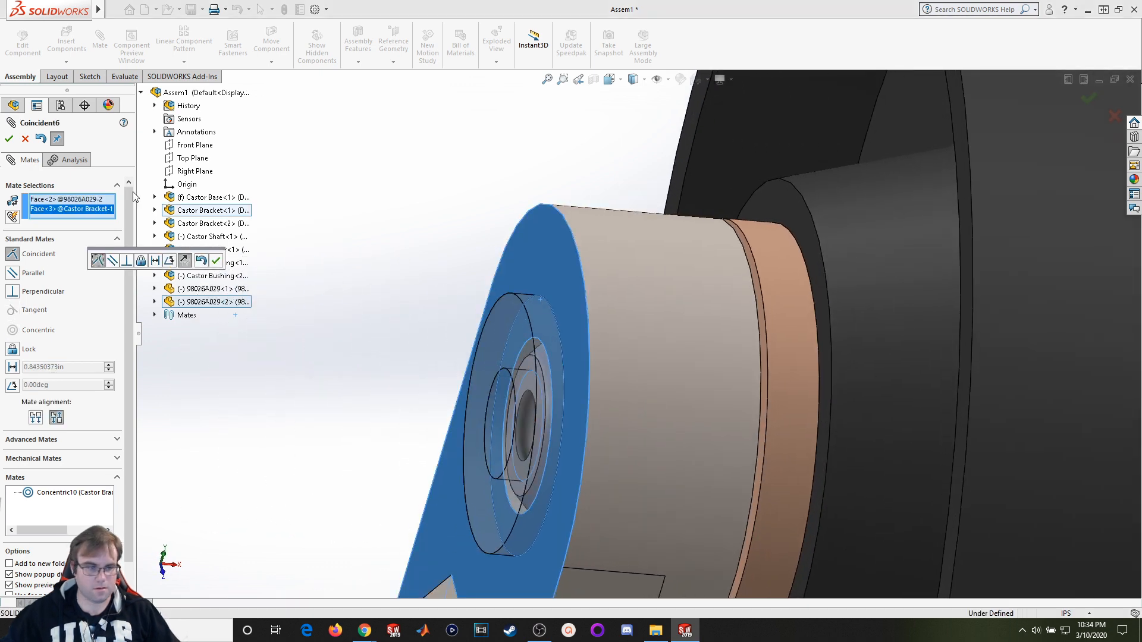
{"action": "left_click", "coordinate": [9, 138]}
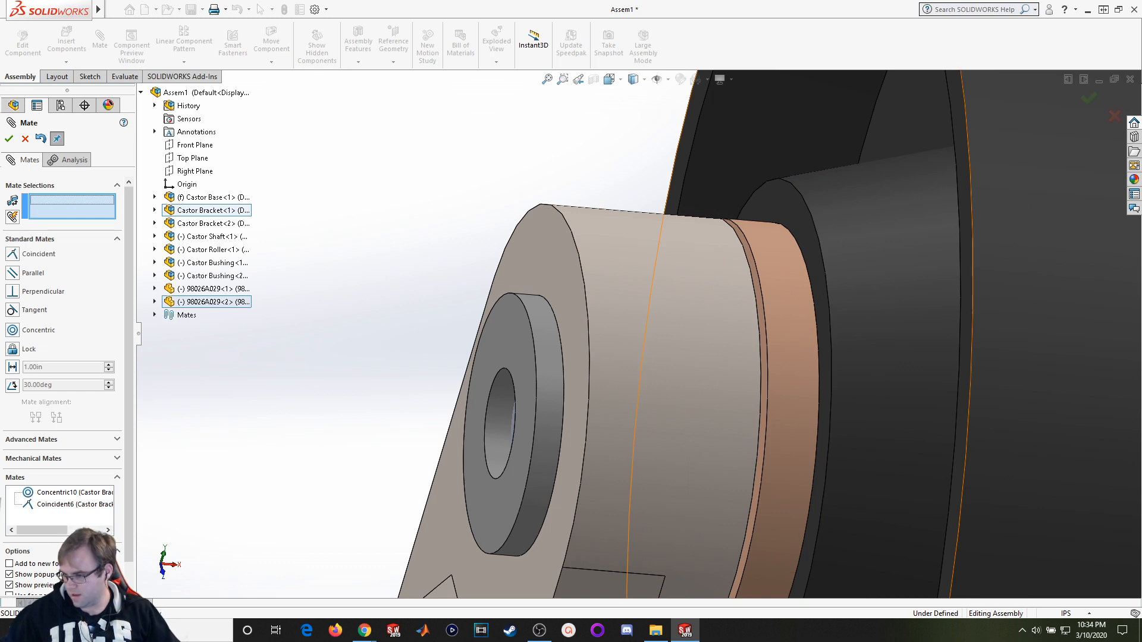
{"action": "left_click", "coordinate": [9, 139]}
Insert the screw part 90272A540 near the second washer and hide the sketch lines shown on it.
{"action": "left_click", "coordinate": [66, 42]}
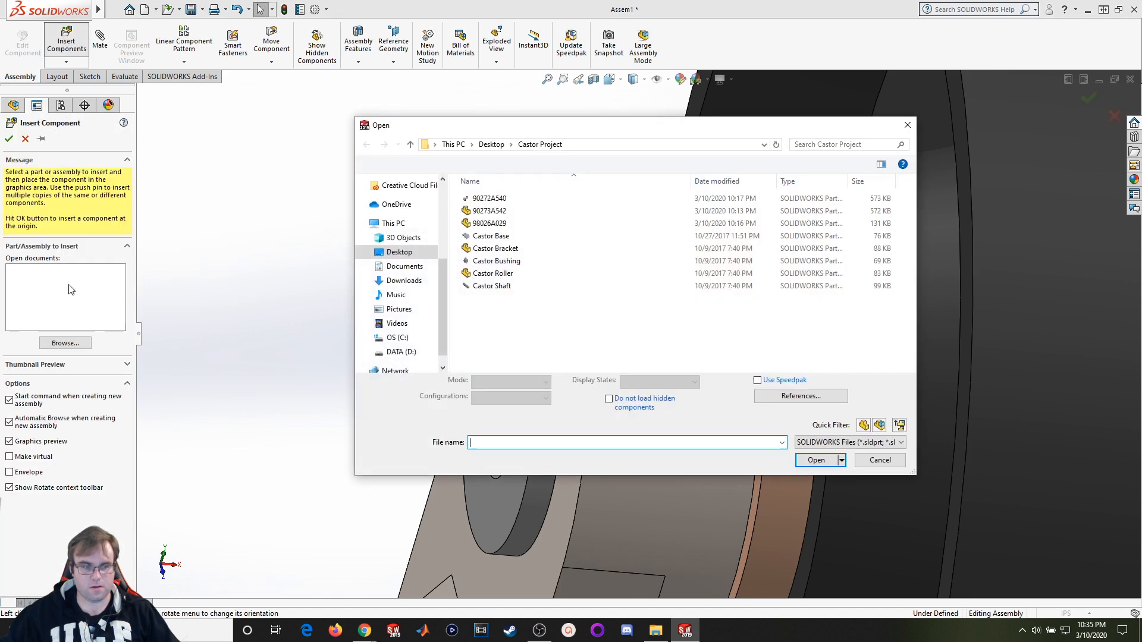
{"action": "double_click", "coordinate": [475, 210]}
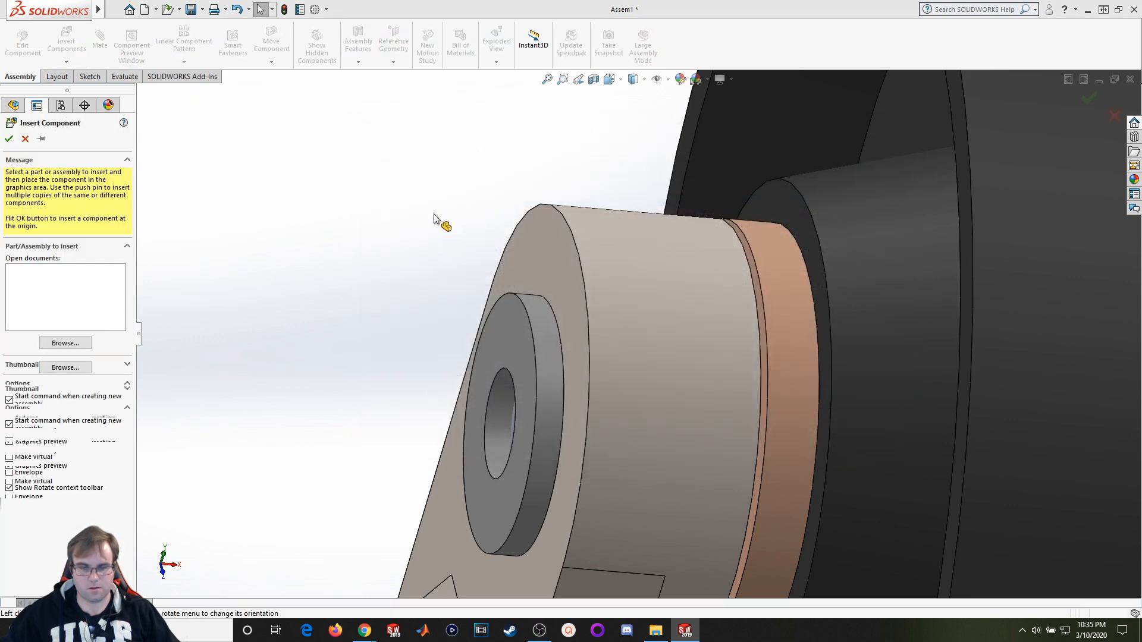
{"action": "scroll", "coordinate": [321, 245], "scroll_direction": "up", "scroll_amount": 5}
{"action": "scroll", "coordinate": [343, 236], "scroll_direction": "down", "scroll_amount": 1}
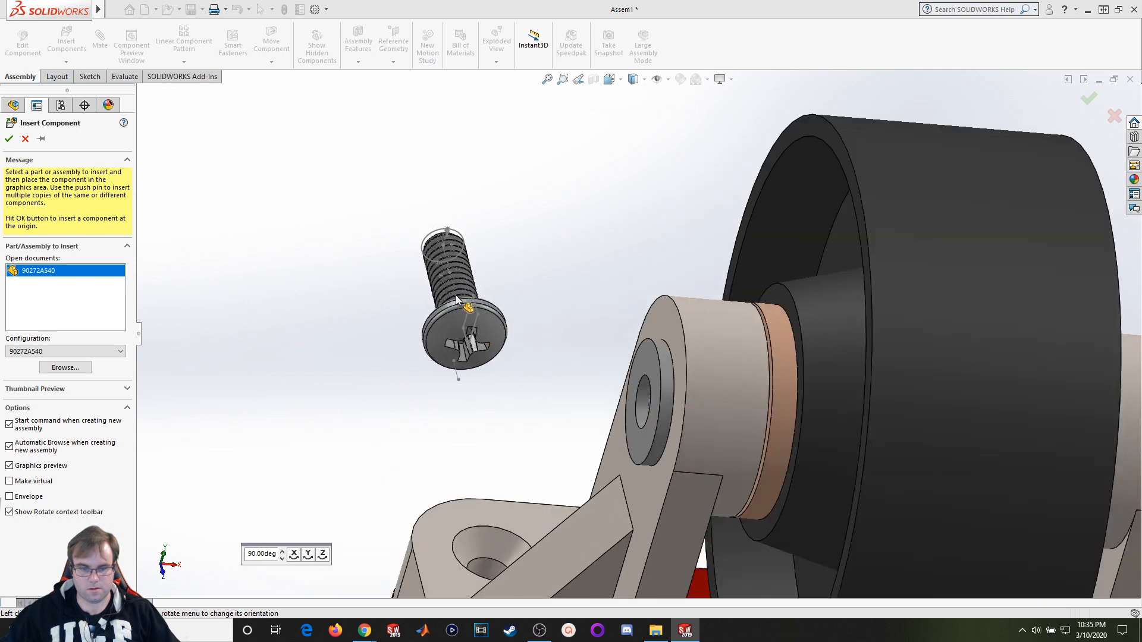
{"action": "left_click", "coordinate": [427, 267]}
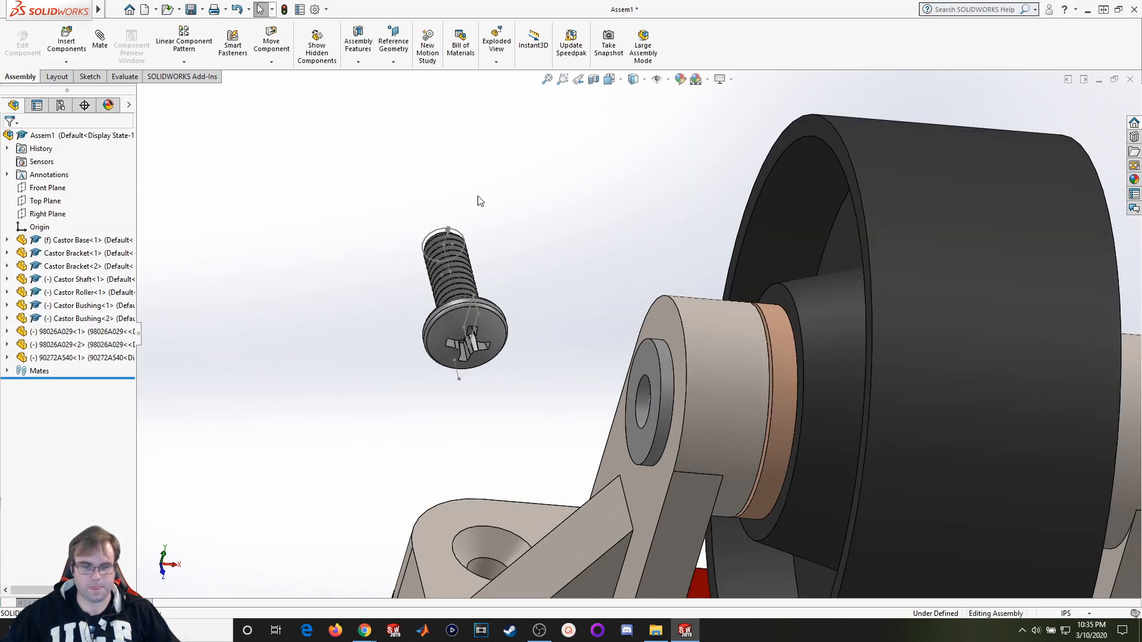
{"action": "mouse_move", "coordinate": [566, 241]}
{"action": "middle_mouse_down"}
{"action": "mouse_move", "coordinate": [551, 258]}
{"action": "mouse_move", "coordinate": [559, 250]}
{"action": "middle_mouse_up"}
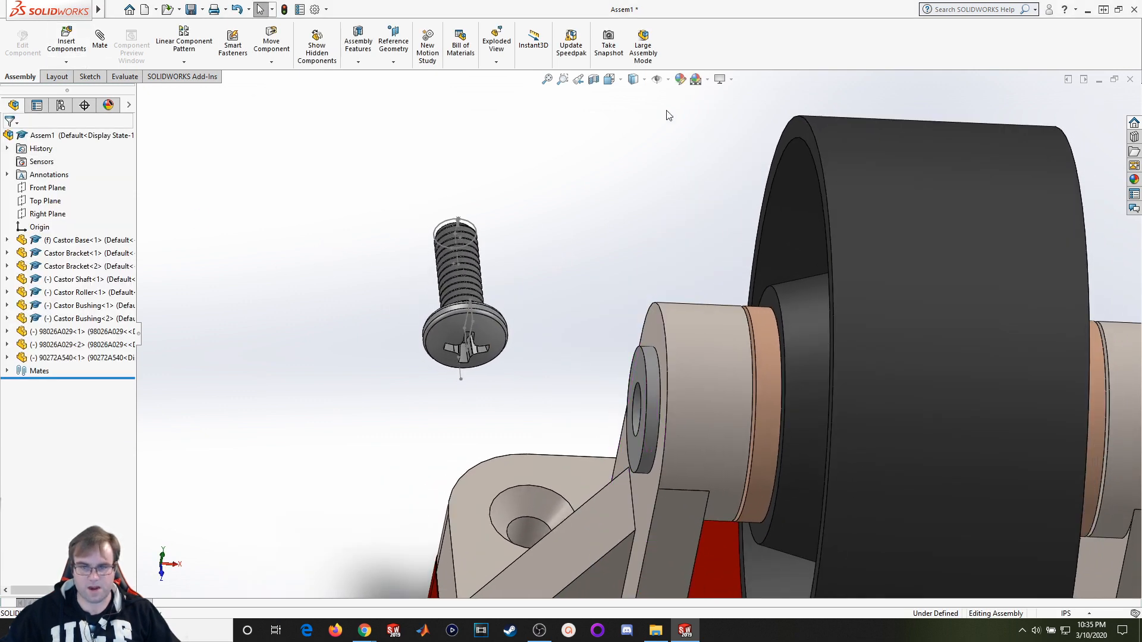
{"action": "left_click", "coordinate": [669, 81]}
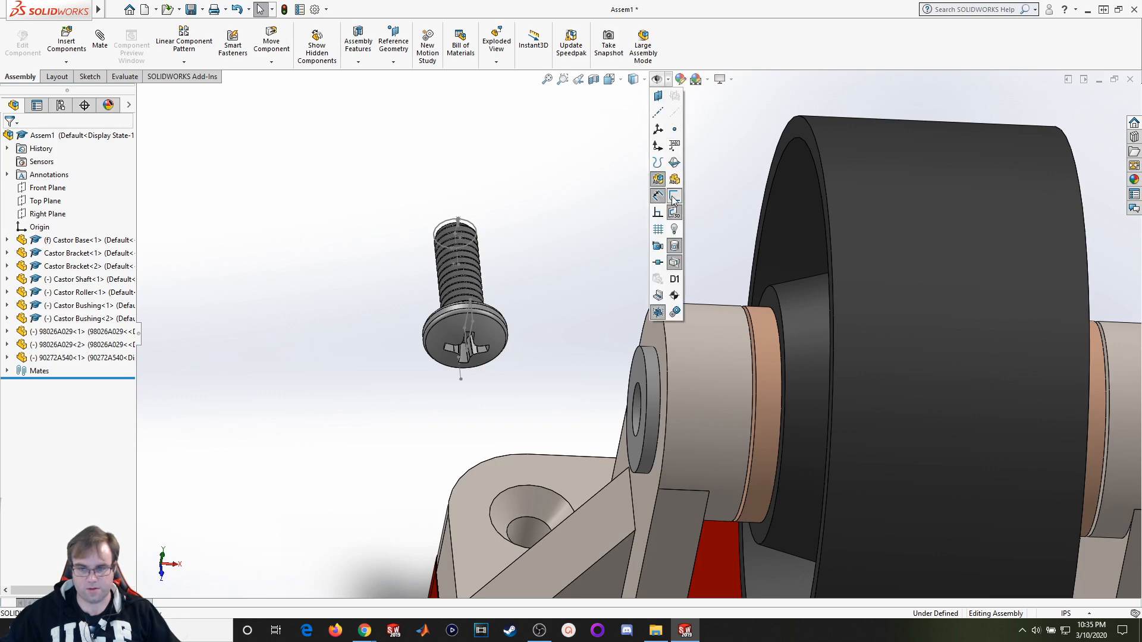
Make the round edge face of the 90272A540 screw's head concentric with the bore of the second washer, 98026A029<2>.
{"action": "left_click", "coordinate": [99, 43]}
{"action": "middle_click_drag", "start_coordinate": [504, 328], "coordinate": [413, 301]}
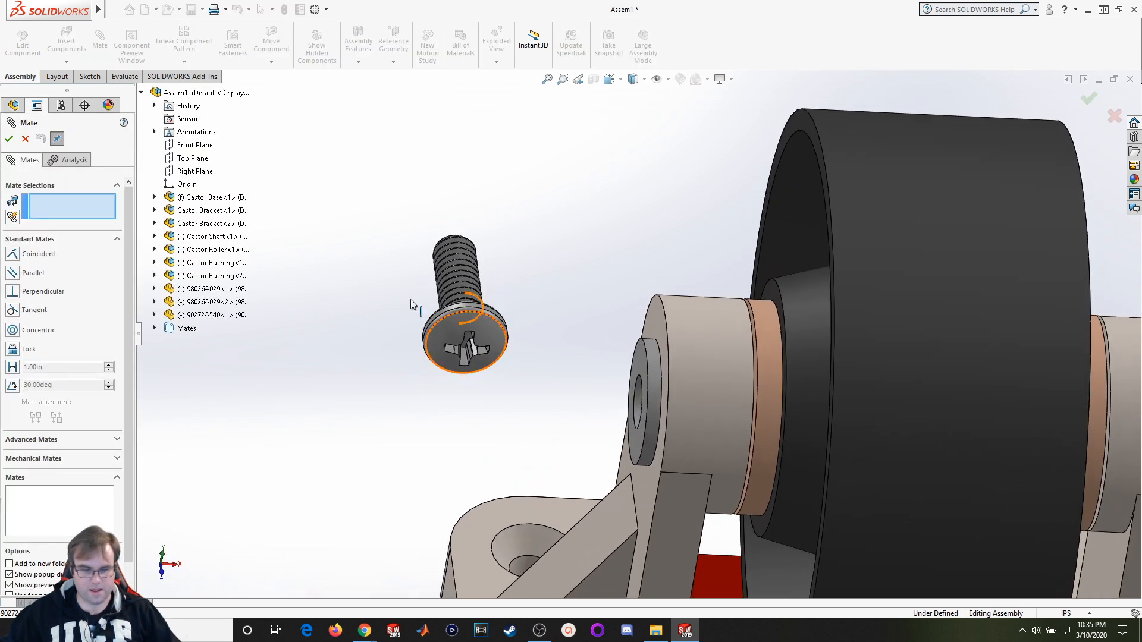
{"action": "left_click", "coordinate": [14, 335]}
{"action": "scroll", "coordinate": [452, 342], "scroll_direction": "up", "scroll_amount": 1}
{"action": "scroll", "coordinate": [673, 356], "scroll_direction": "down", "scroll_amount": 6}
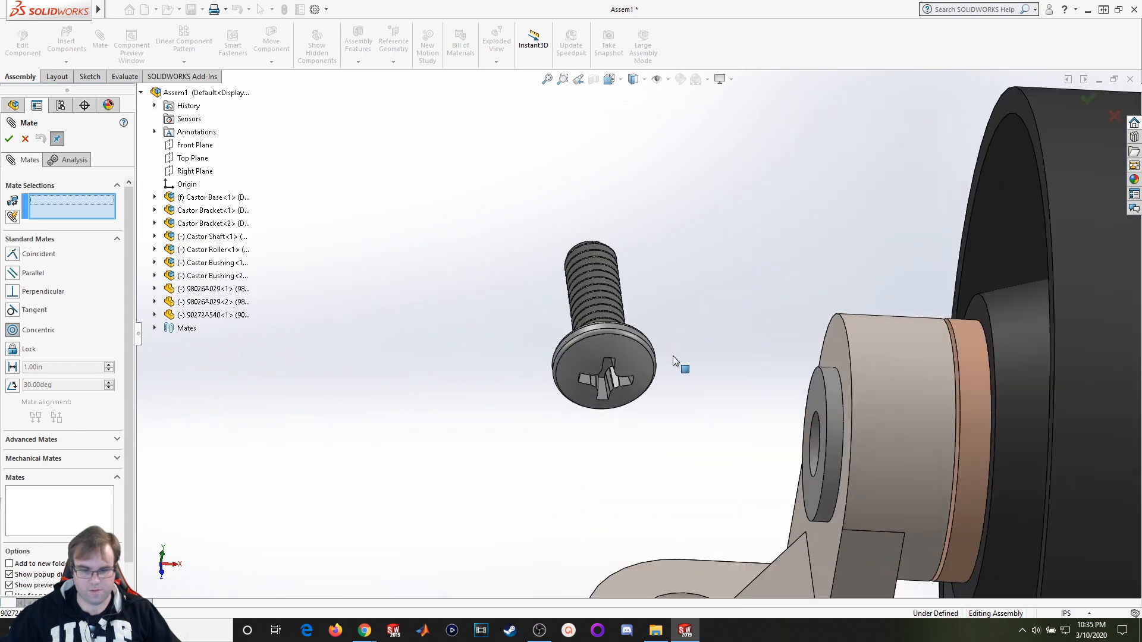
{"action": "scroll", "coordinate": [586, 292], "scroll_direction": "down", "scroll_amount": 1}
{"action": "middle_click", "coordinate": [578, 296]}
{"action": "middle_click_drag", "start_coordinate": [578, 296], "coordinate": [586, 355]}
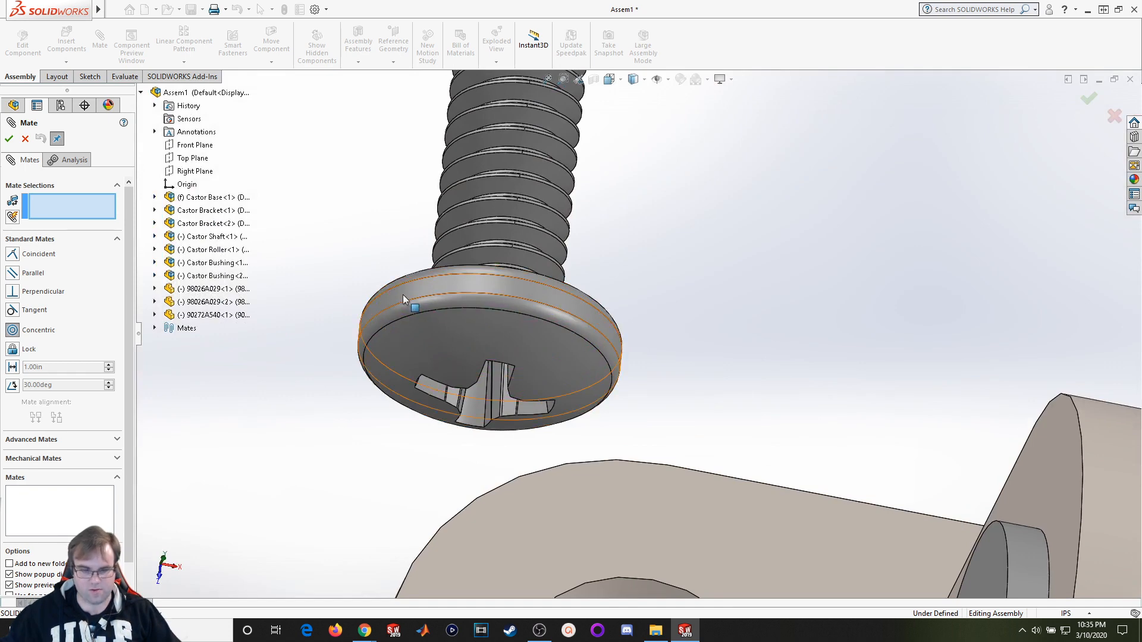
{"action": "scroll", "coordinate": [523, 238], "scroll_direction": "down", "scroll_amount": 5}
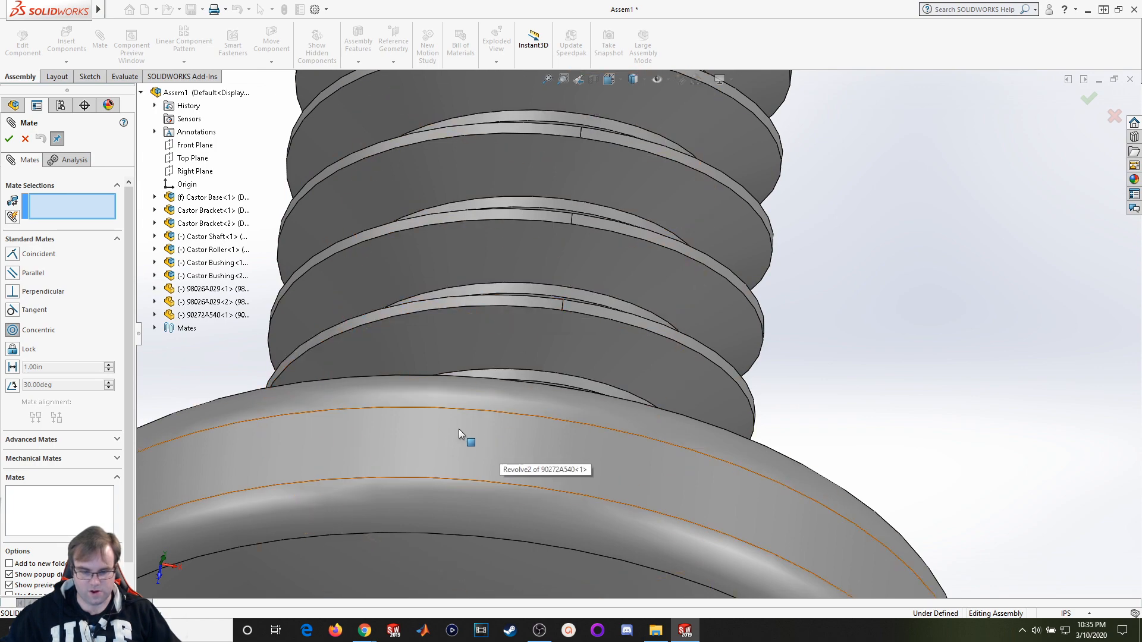
{"action": "left_click", "coordinate": [477, 435]}
{"action": "scroll", "coordinate": [477, 436], "scroll_direction": "up", "scroll_amount": 8}
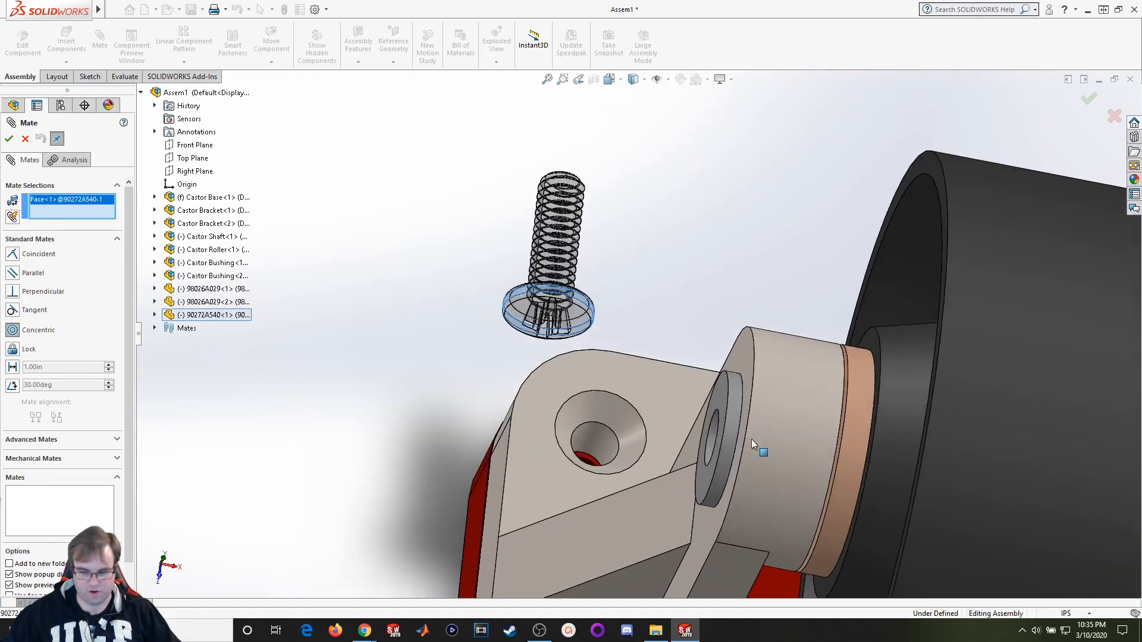
{"action": "middle_click_drag", "start_coordinate": [751, 439], "coordinate": [786, 414]}
{"action": "scroll", "coordinate": [779, 415], "scroll_direction": "down", "scroll_amount": 5}
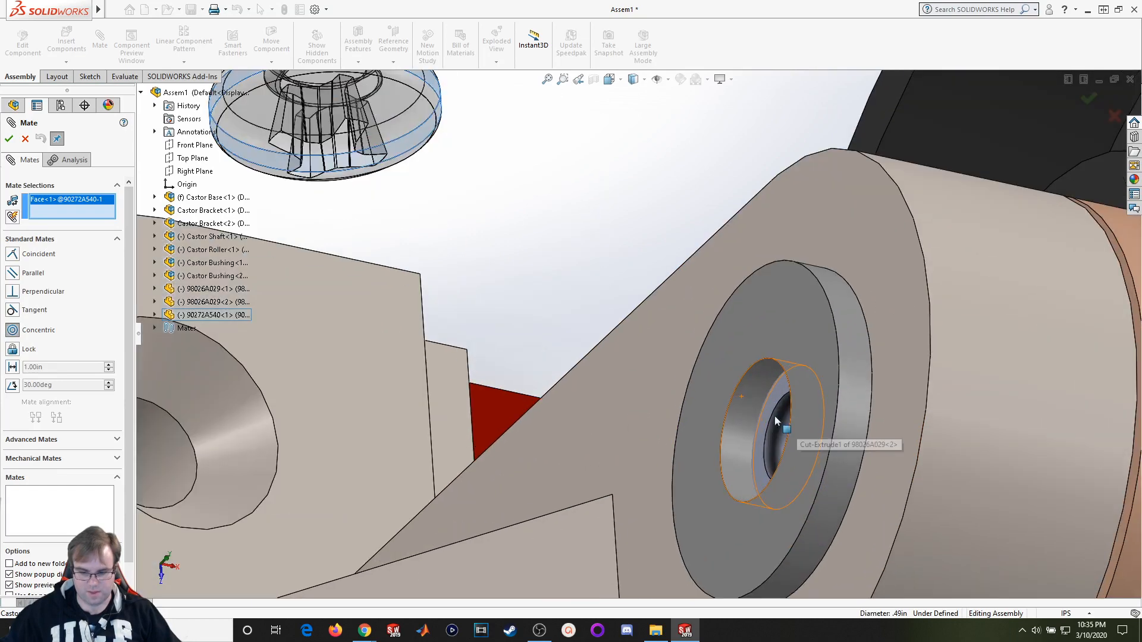
{"action": "left_click", "coordinate": [747, 401]}
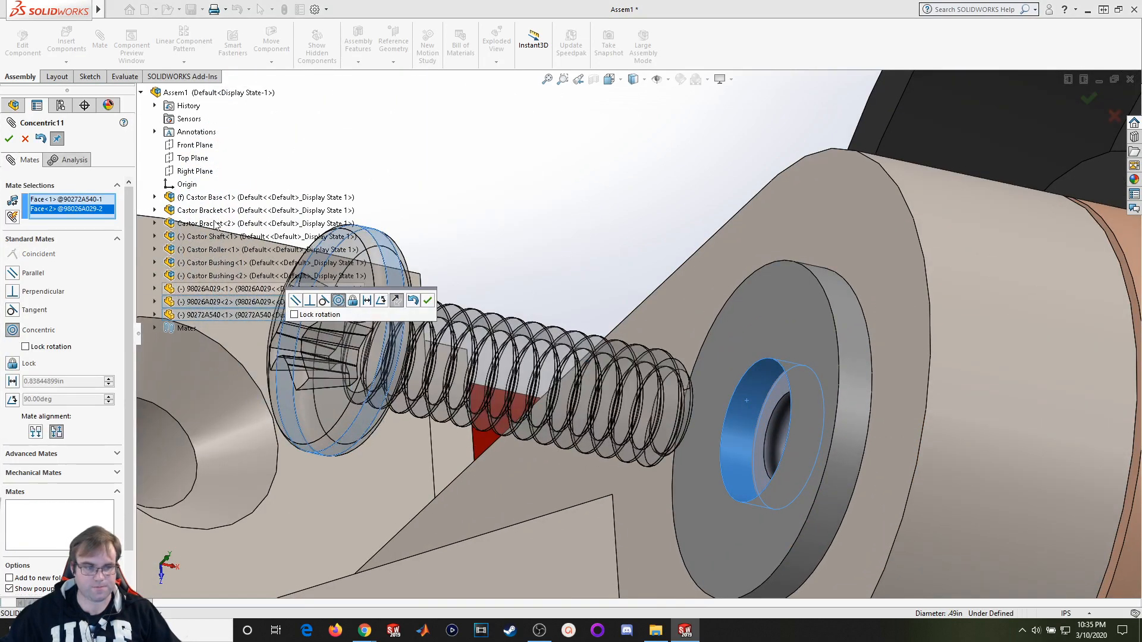
{"action": "left_click", "coordinate": [427, 300]}
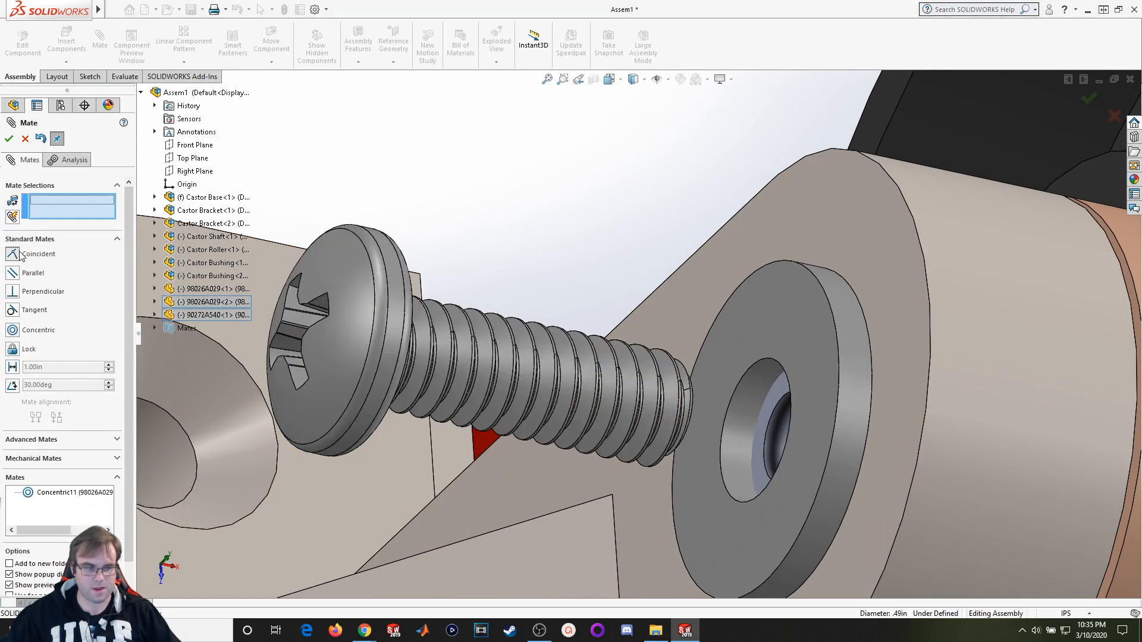
Make the underside of the first screw's head coincident with the outer face of washer 98026A029<2>, and finish mating.
{"action": "left_click", "coordinate": [20, 256]}
{"action": "middle_click_drag", "start_coordinate": [637, 241], "coordinate": [445, 259]}
{"action": "scroll", "coordinate": [500, 245], "scroll_direction": "up", "scroll_amount": 5}
{"action": "scroll", "coordinate": [362, 338], "scroll_direction": "down", "scroll_amount": 8}
{"action": "left_click", "coordinate": [566, 377]}
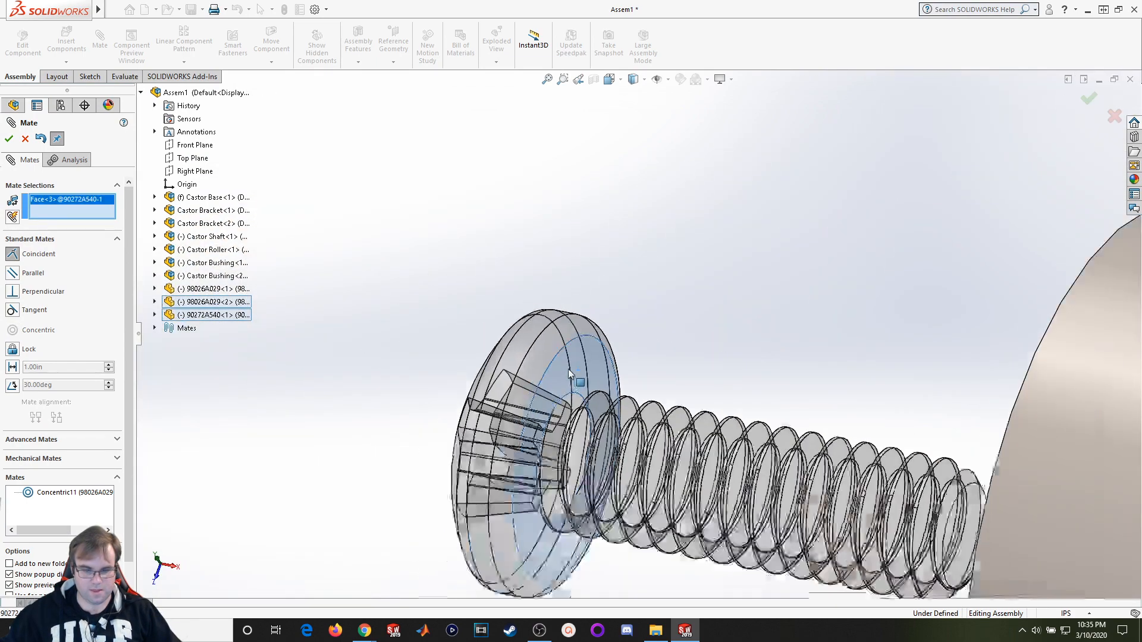
{"action": "scroll", "coordinate": [568, 369], "scroll_direction": "up", "scroll_amount": 5}
{"action": "scroll", "coordinate": [773, 375], "scroll_direction": "down", "scroll_amount": 6}
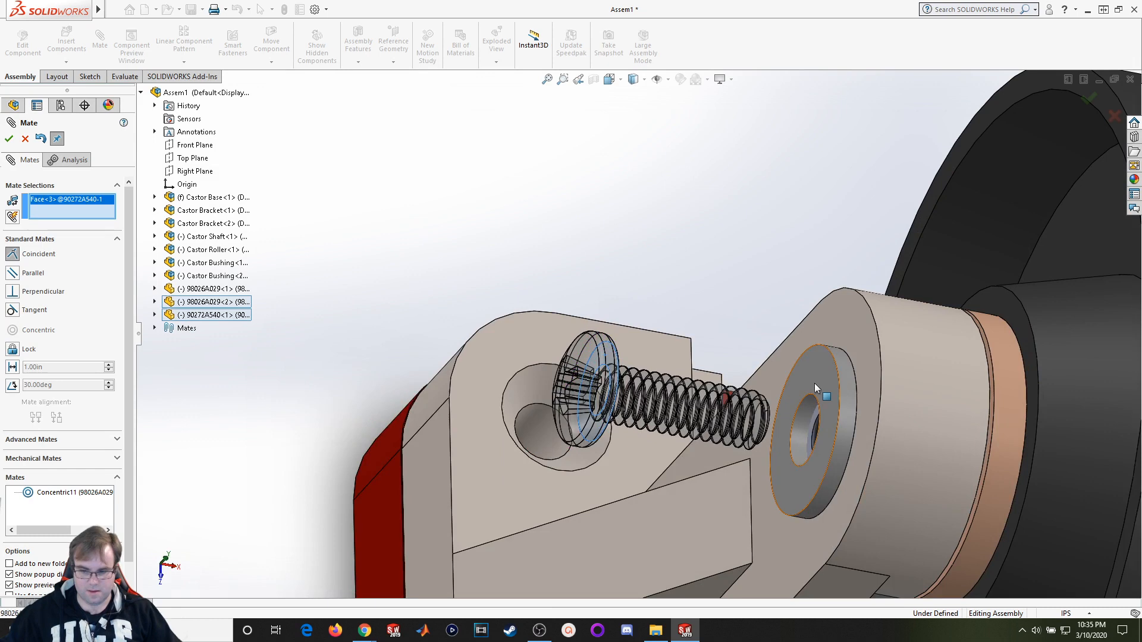
{"action": "left_click", "coordinate": [815, 384]}
{"action": "left_click", "coordinate": [12, 141]}
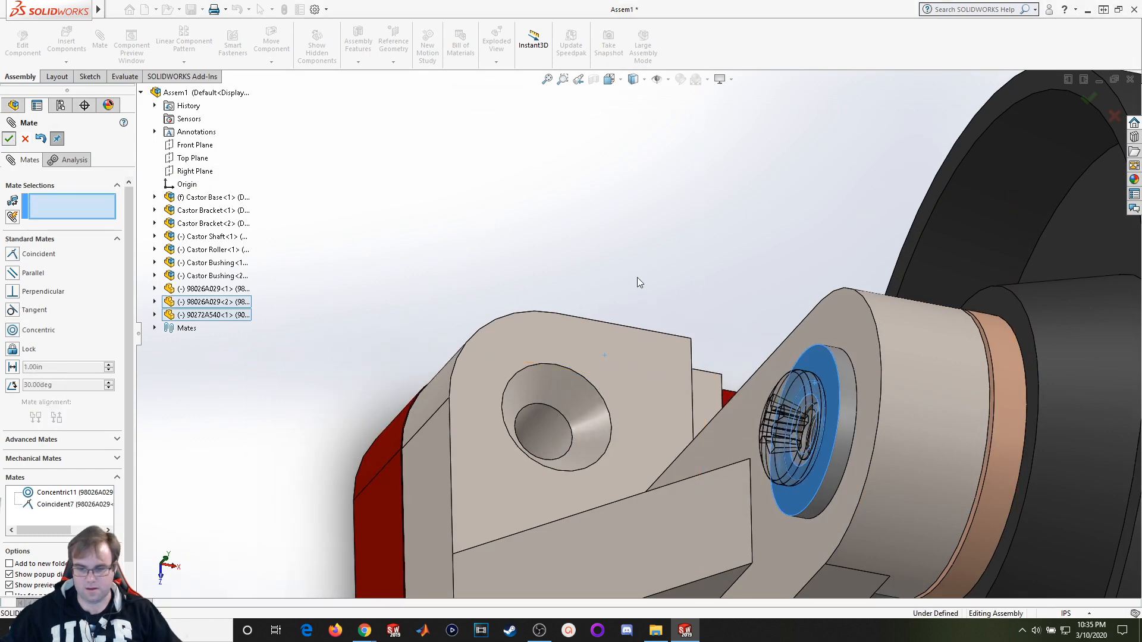
{"action": "scroll", "coordinate": [638, 279], "scroll_direction": "up", "scroll_amount": 8}
{"action": "middle_click_drag", "start_coordinate": [904, 313], "coordinate": [820, 244]}
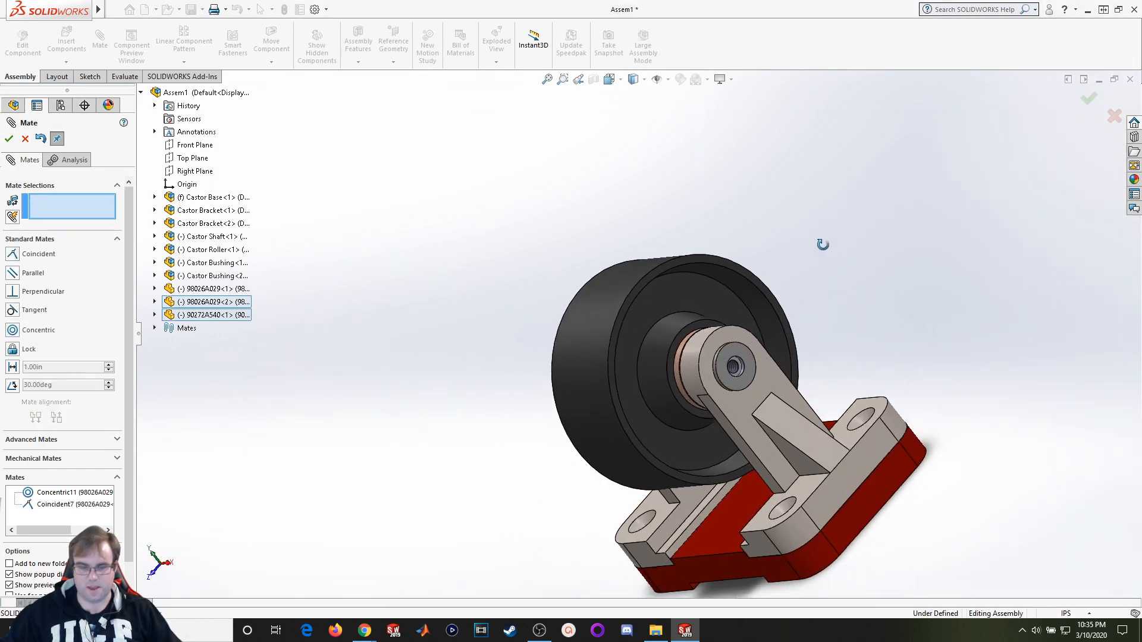
{"action": "left_click", "coordinate": [9, 139]}
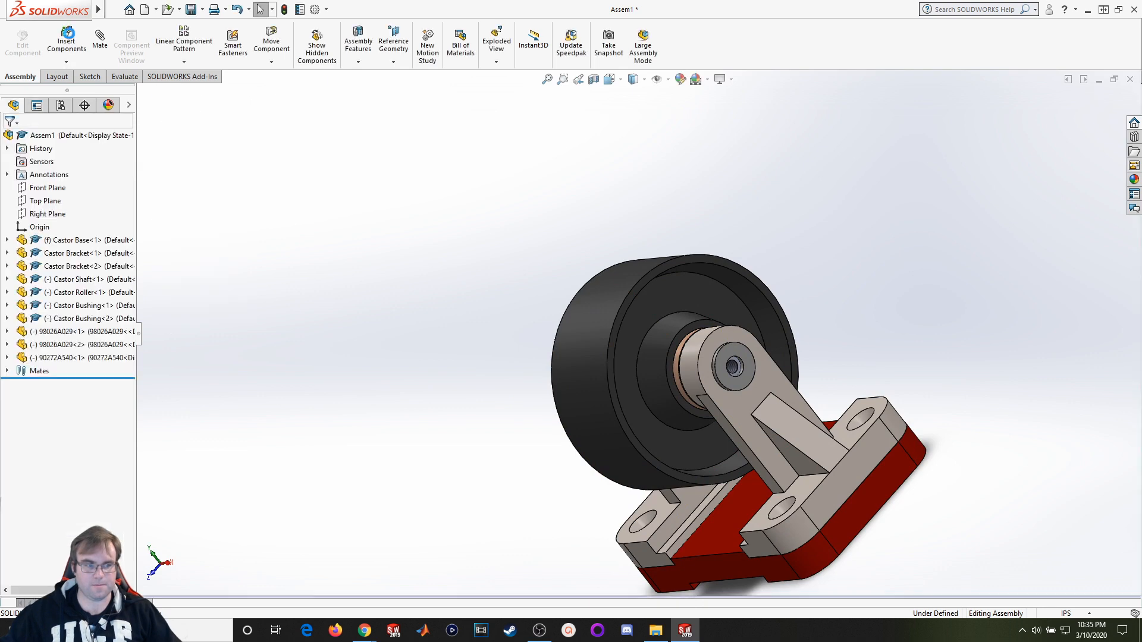
Insert a second screw 90272A540 and place it beside the bracket at the opposite shaft end.
{"action": "left_click", "coordinate": [66, 42]}
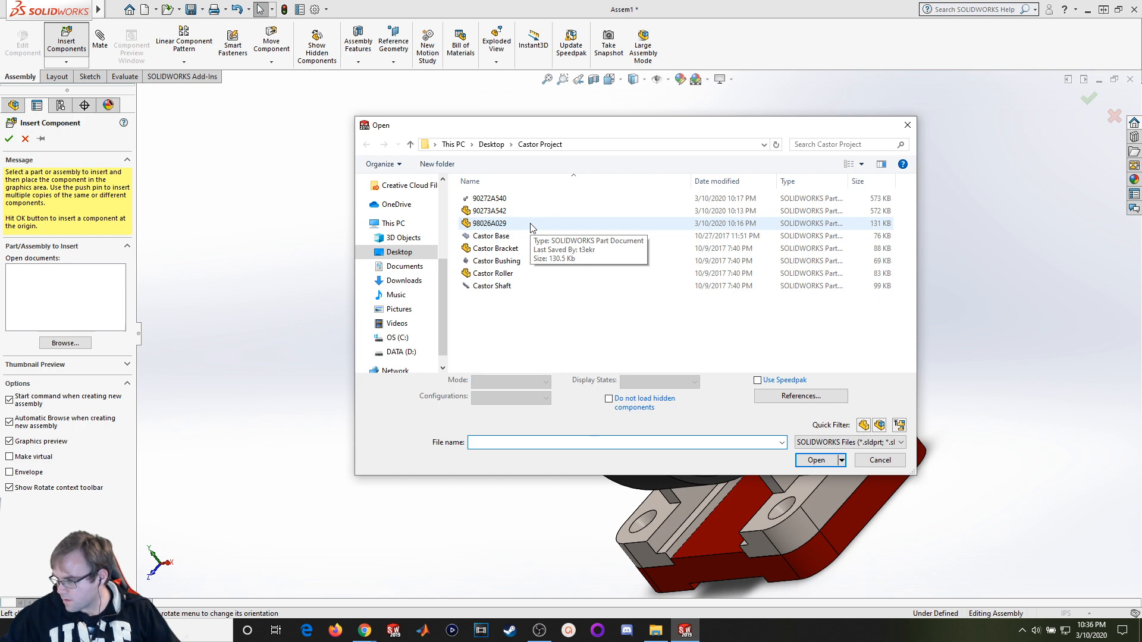
{"action": "double_click", "coordinate": [499, 198]}
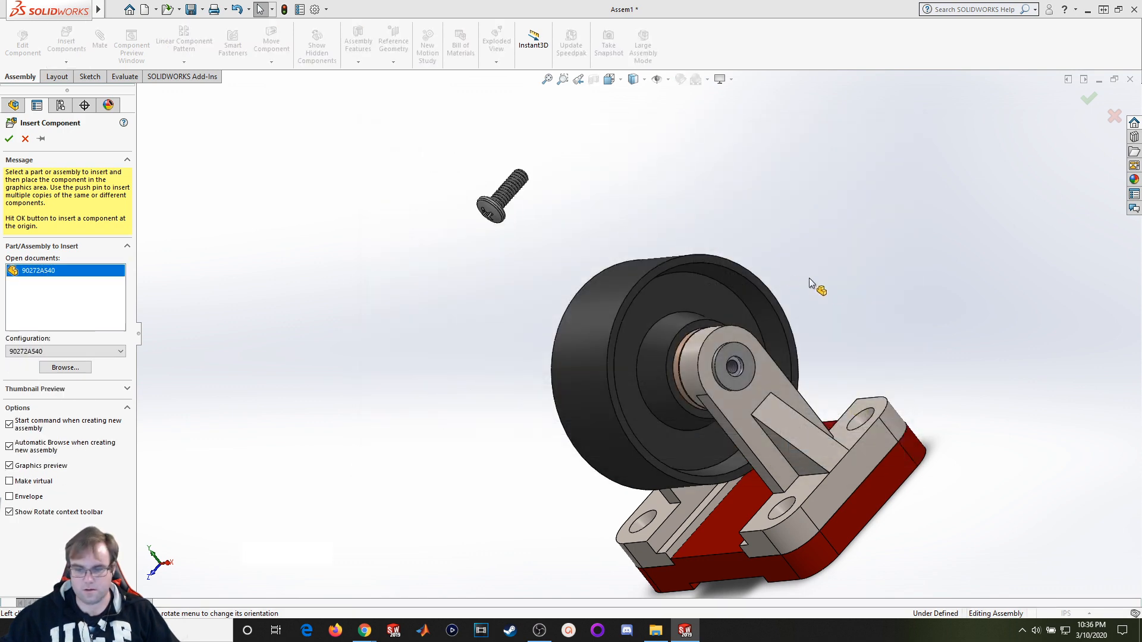
{"action": "left_click", "coordinate": [829, 326]}
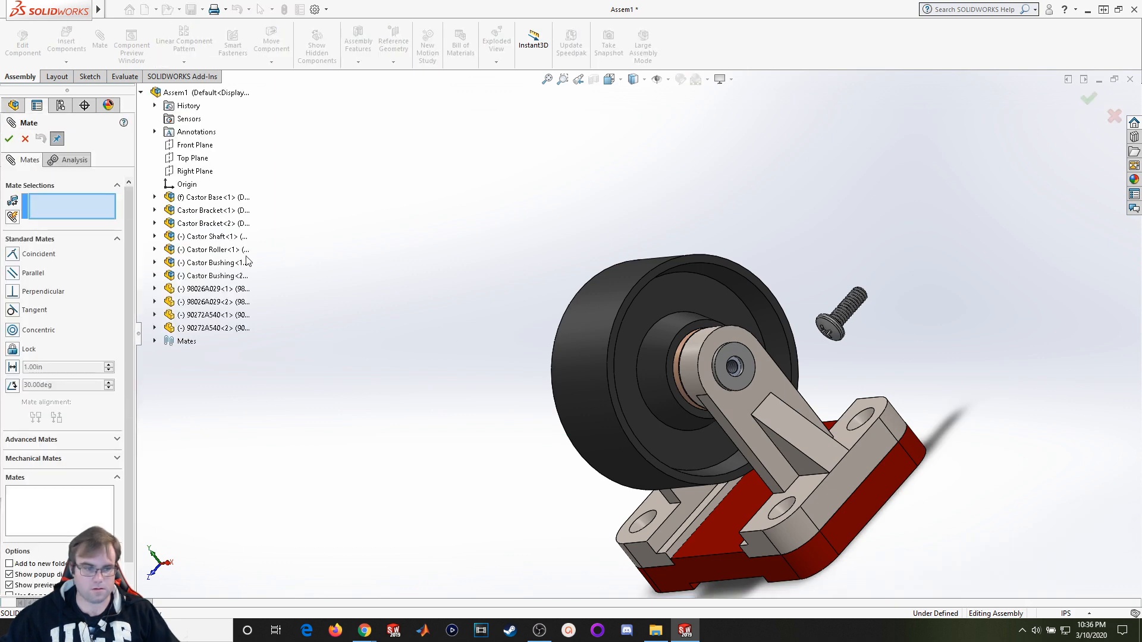
Make the second screw's head concentric with the bore of washer 98026A029<1>, anti-aligned so the thread points into the shaft.
{"action": "scroll", "coordinate": [694, 302], "scroll_direction": "down", "scroll_amount": 5}
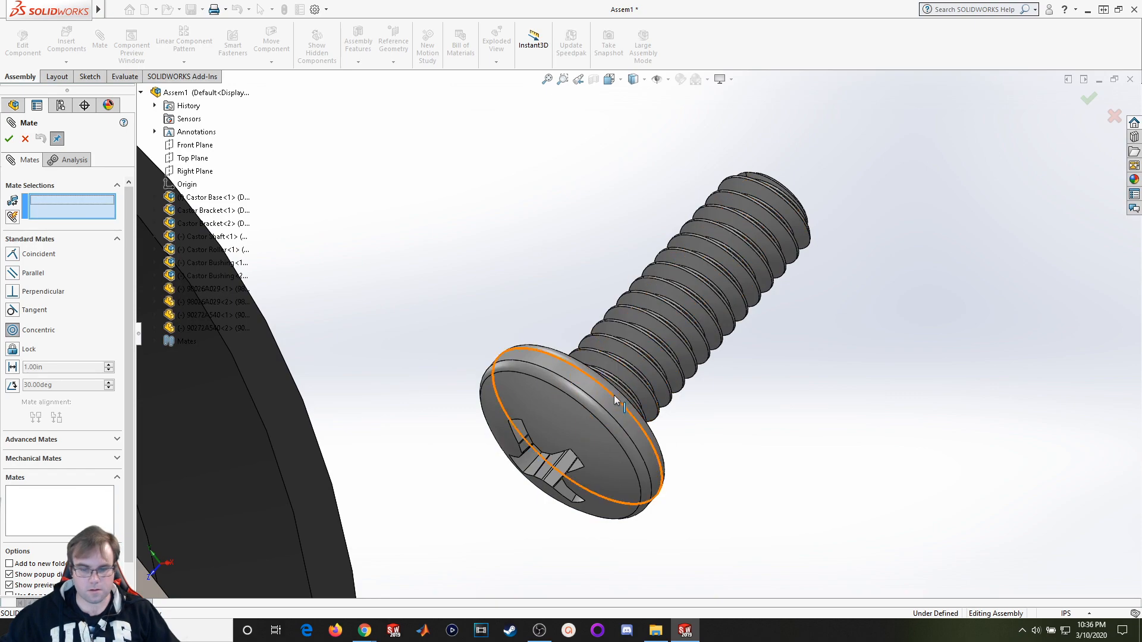
{"action": "left_click", "coordinate": [596, 376]}
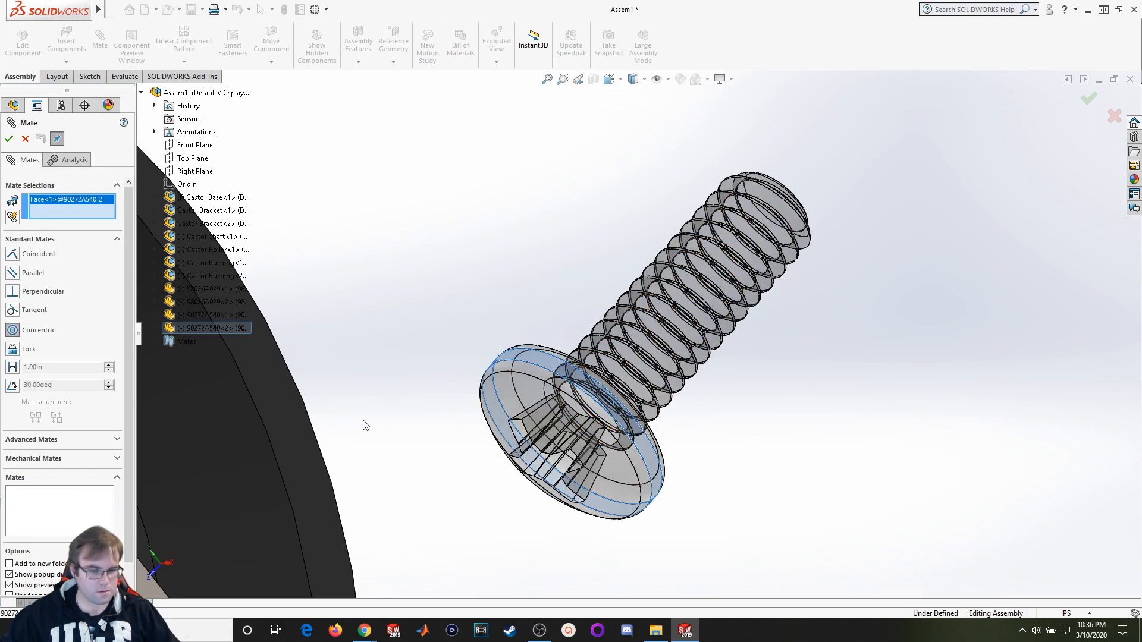
{"action": "scroll", "coordinate": [430, 341], "scroll_direction": "up", "scroll_amount": 9}
{"action": "scroll", "coordinate": [476, 416], "scroll_direction": "down", "scroll_amount": 10}
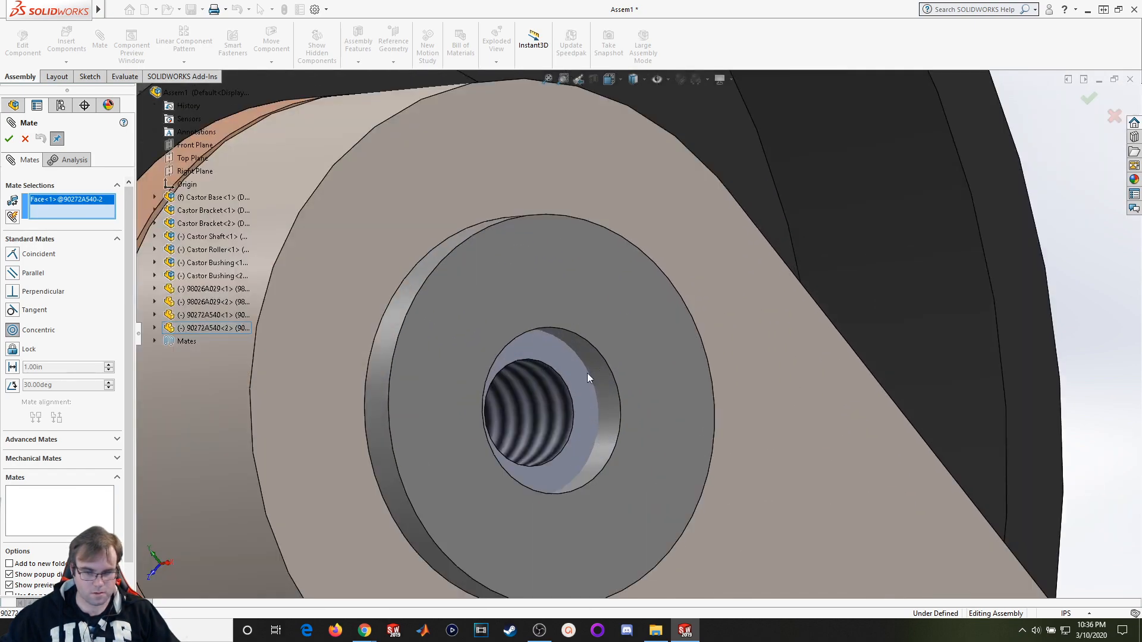
{"action": "scroll", "coordinate": [589, 374], "scroll_direction": "down", "scroll_amount": 3}
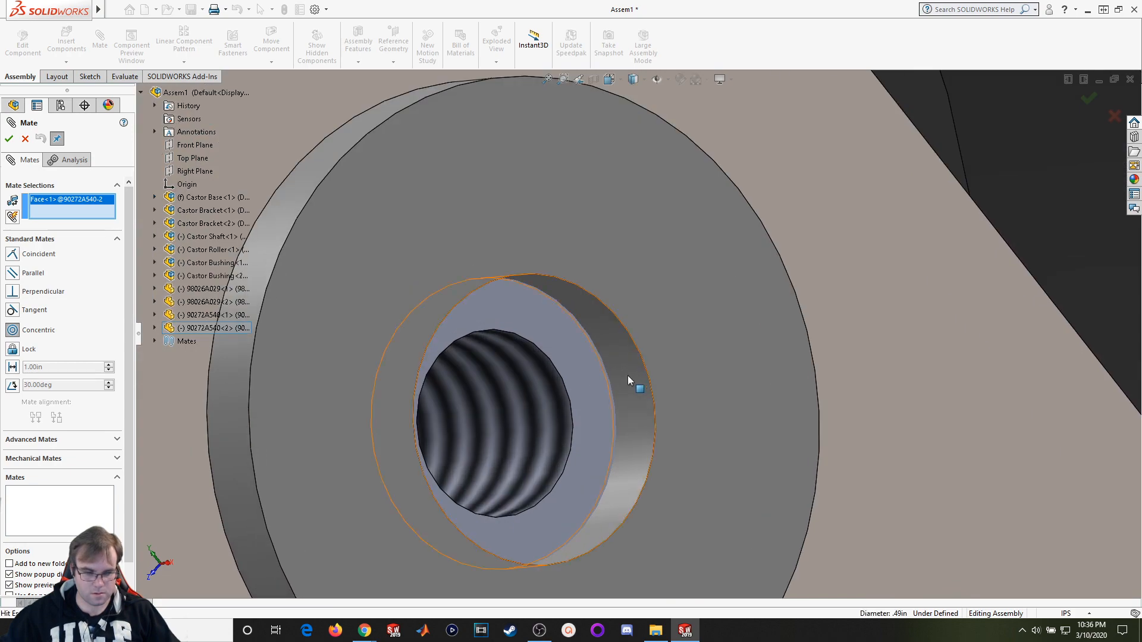
{"action": "left_click", "coordinate": [629, 380]}
{"action": "scroll", "coordinate": [629, 381], "scroll_direction": "up", "scroll_amount": 4}
{"action": "middle_click_drag", "start_coordinate": [631, 380], "coordinate": [907, 235]}
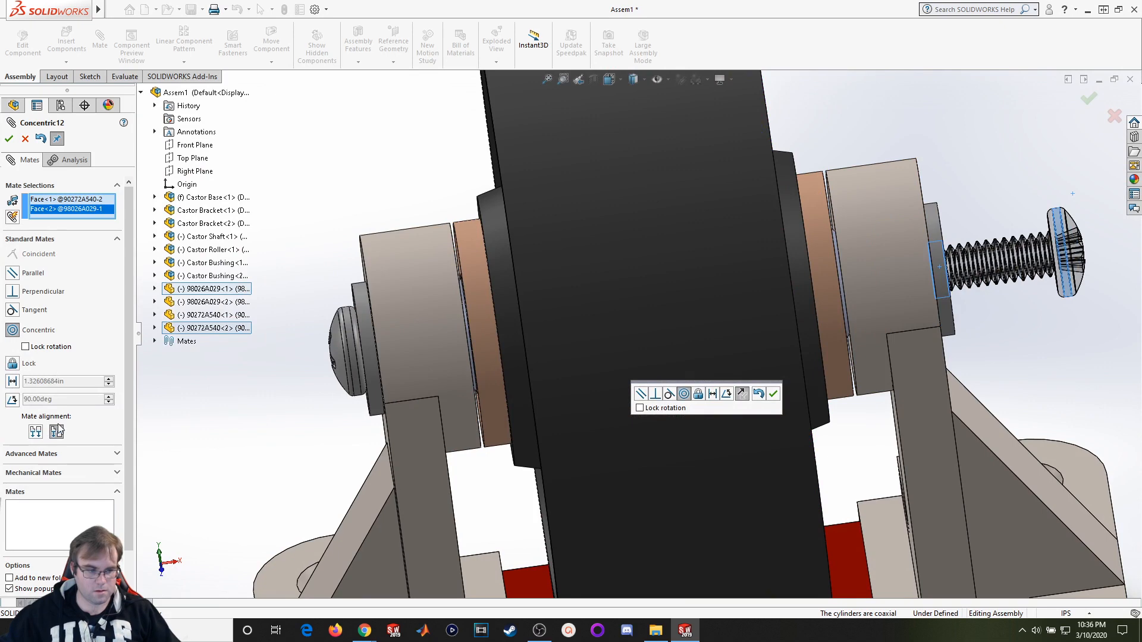
{"action": "scroll", "coordinate": [776, 208], "scroll_direction": "up", "scroll_amount": 2}
{"action": "scroll", "coordinate": [1022, 262], "scroll_direction": "down", "scroll_amount": 1}
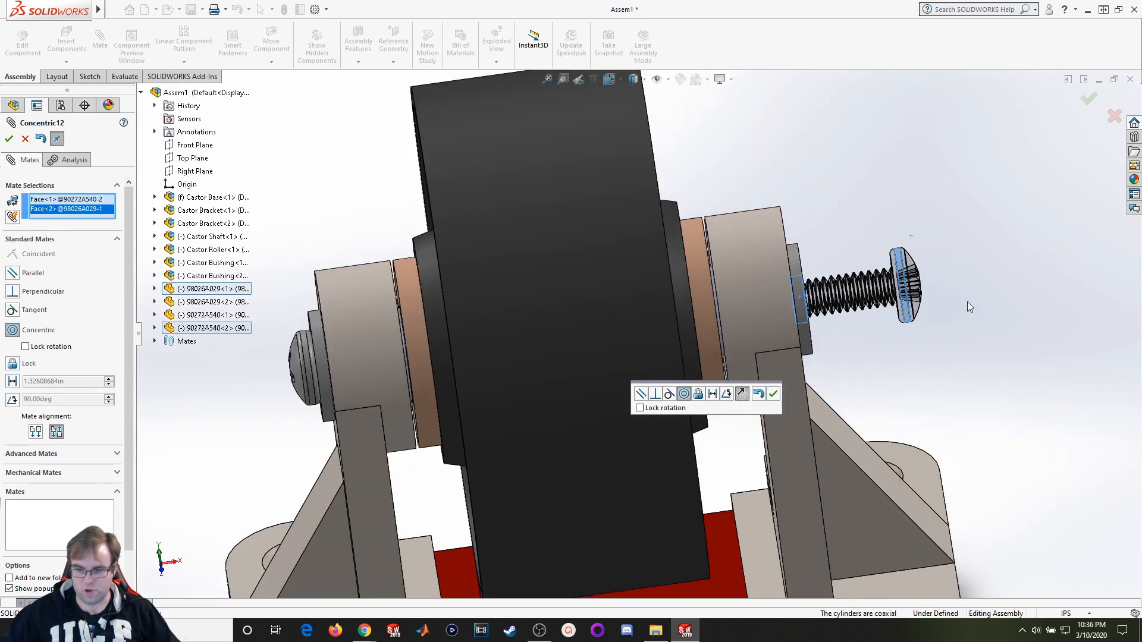
{"action": "middle_click_drag", "start_coordinate": [966, 302], "coordinate": [962, 305]}
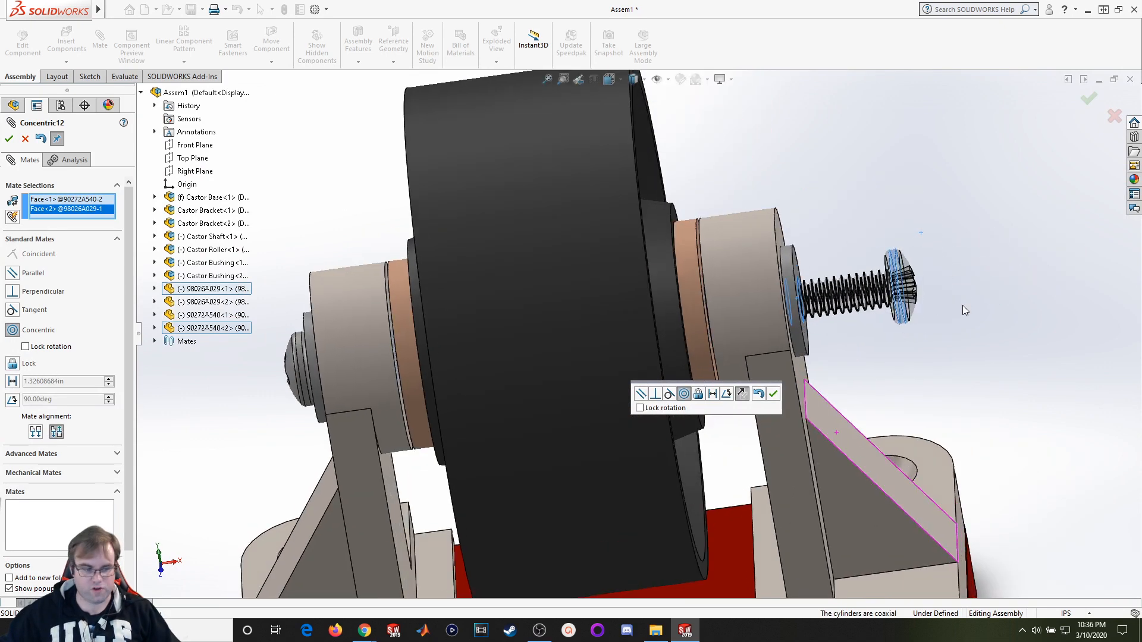
{"action": "left_click", "coordinate": [36, 433]}
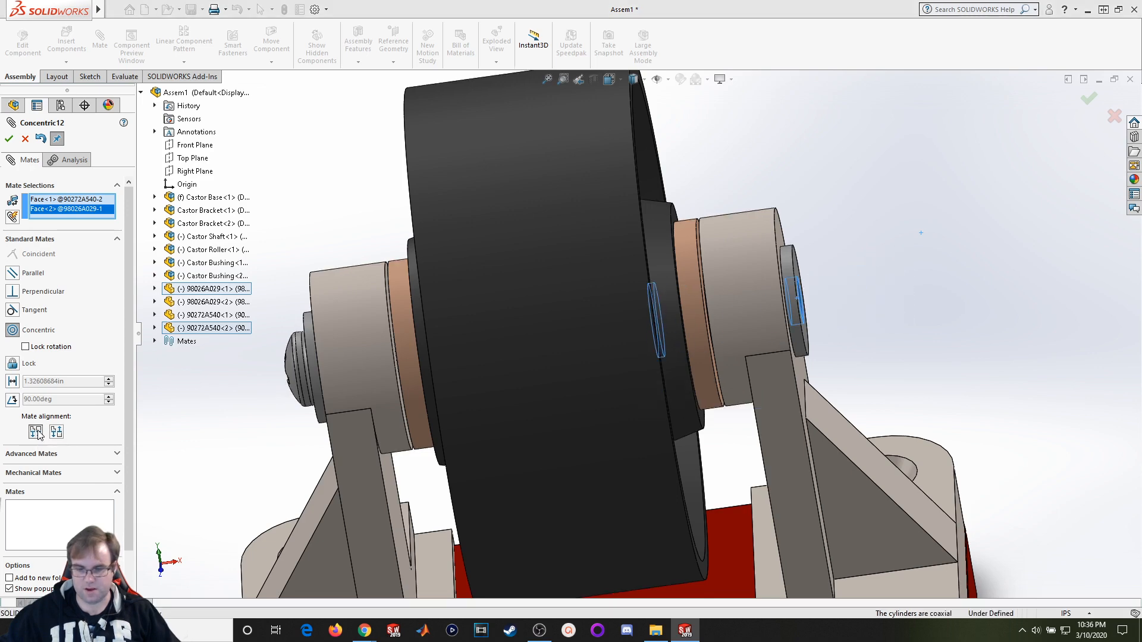
{"action": "left_click", "coordinate": [57, 432]}
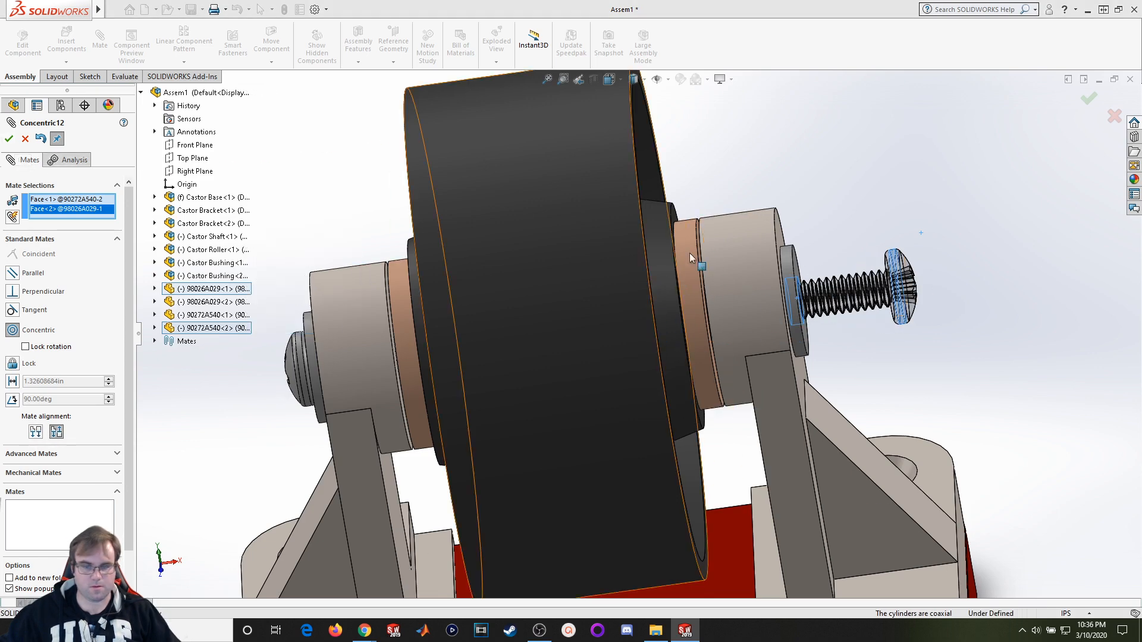
{"action": "left_click", "coordinate": [9, 138]}
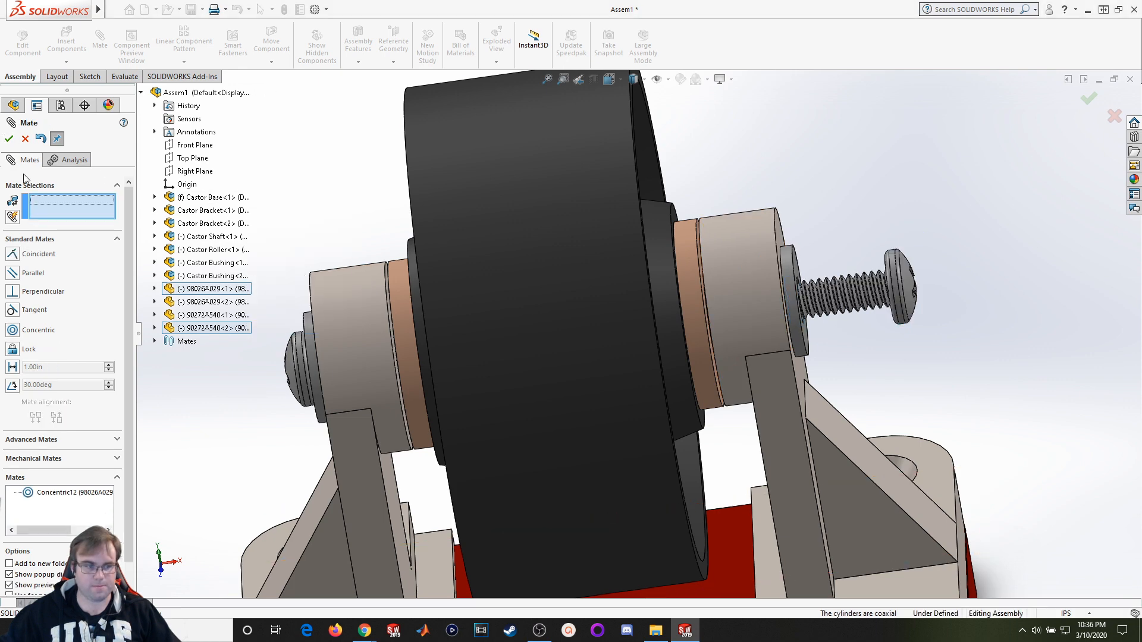
Make the underside of the second screw's head coincident with the outer face of washer 98026A029<1>, and finish mating.
{"action": "left_click", "coordinate": [18, 257]}
{"action": "middle_click_drag", "start_coordinate": [647, 232], "coordinate": [719, 221]}
{"action": "scroll", "coordinate": [850, 287], "scroll_direction": "down", "scroll_amount": 8}
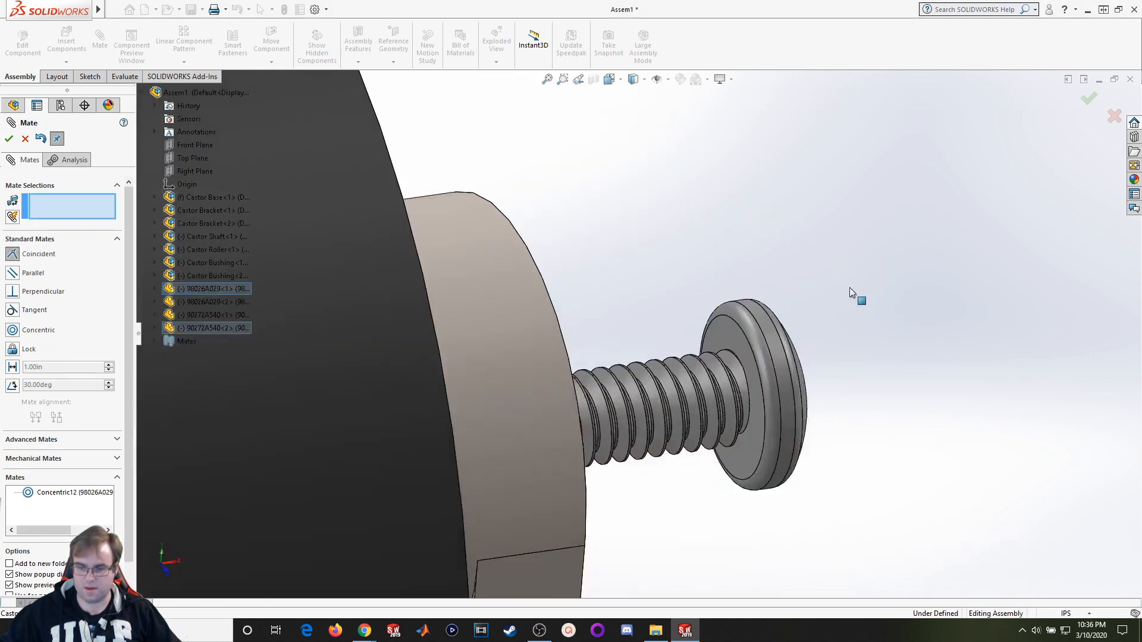
{"action": "left_click", "coordinate": [592, 390]}
{"action": "scroll", "coordinate": [648, 333], "scroll_direction": "up", "scroll_amount": 6}
{"action": "mouse_move", "coordinate": [712, 302]}
{"action": "middle_mouse_down"}
{"action": "mouse_move", "coordinate": [742, 298]}
{"action": "mouse_move", "coordinate": [727, 302]}
{"action": "middle_mouse_up"}
{"action": "scroll", "coordinate": [559, 321], "scroll_direction": "down", "scroll_amount": 1}
{"action": "left_click", "coordinate": [465, 346]}
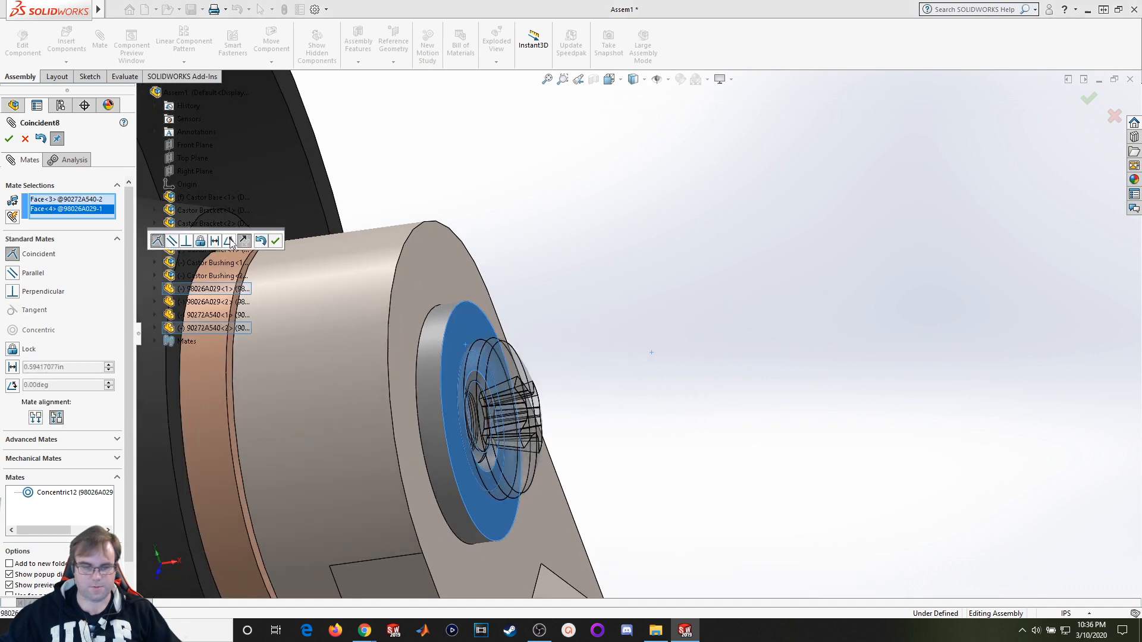
{"action": "left_click", "coordinate": [9, 140]}
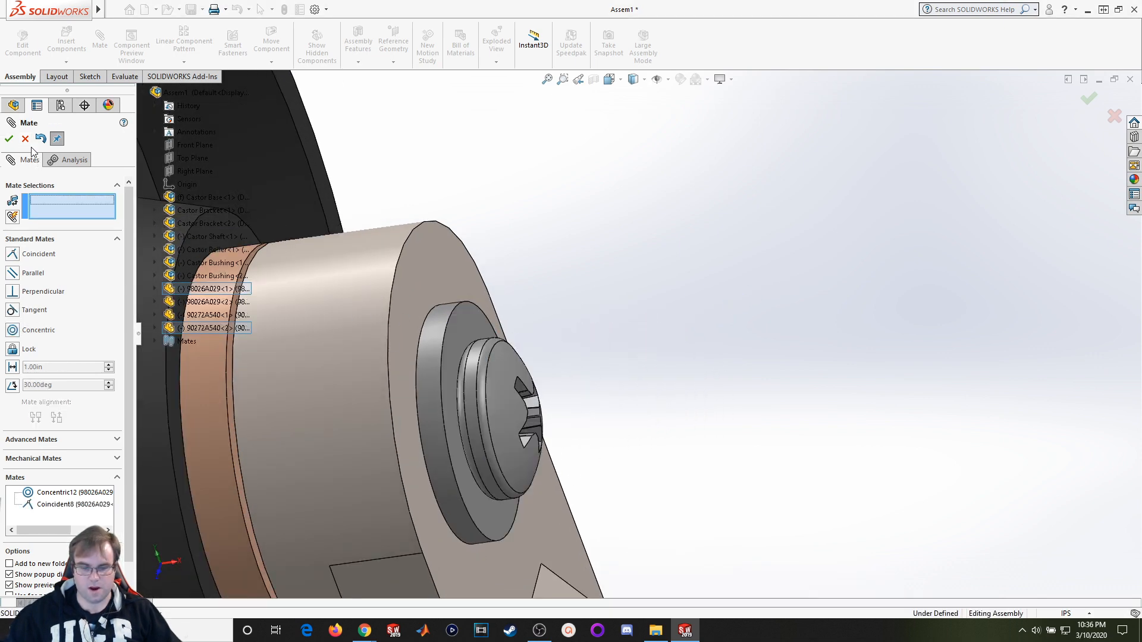
{"action": "scroll", "coordinate": [714, 280], "scroll_direction": "up", "scroll_amount": 8}
{"action": "middle_click_drag", "start_coordinate": [680, 359], "coordinate": [532, 471]}
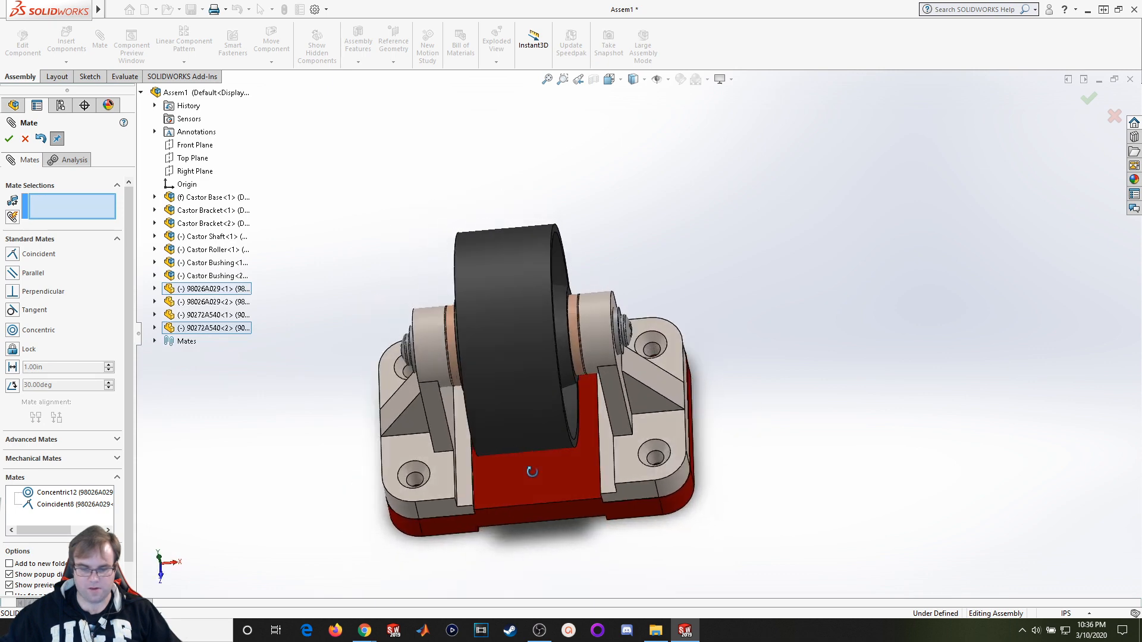
{"action": "left_click", "coordinate": [9, 139]}
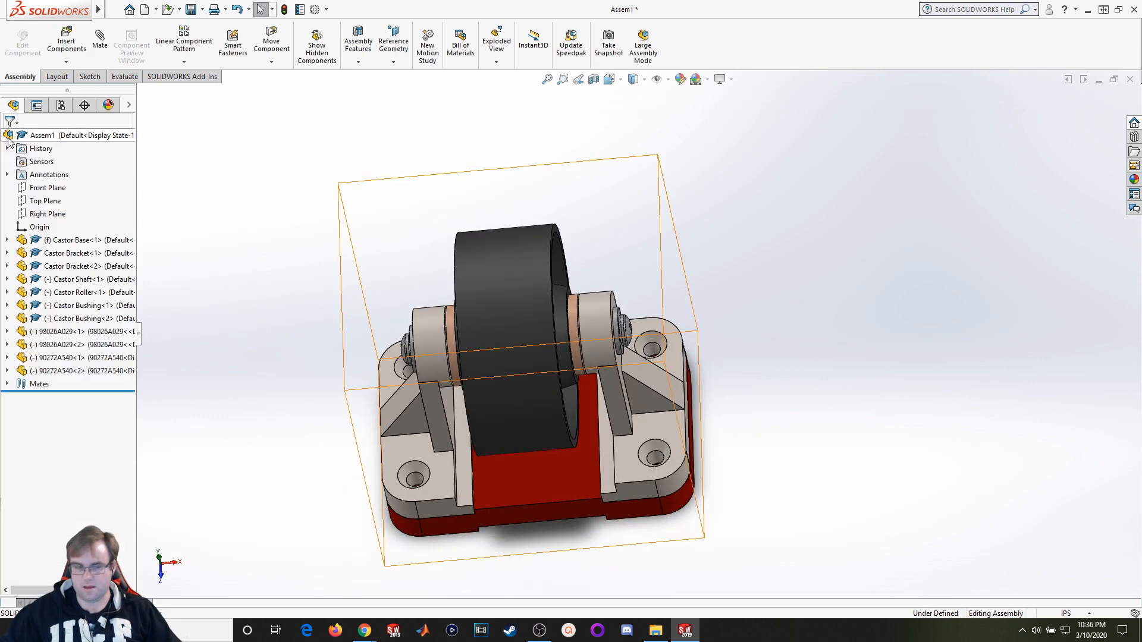
Insert the countersunk screw part 90273A542 and place it beside the castor base.
{"action": "left_click", "coordinate": [100, 42]}
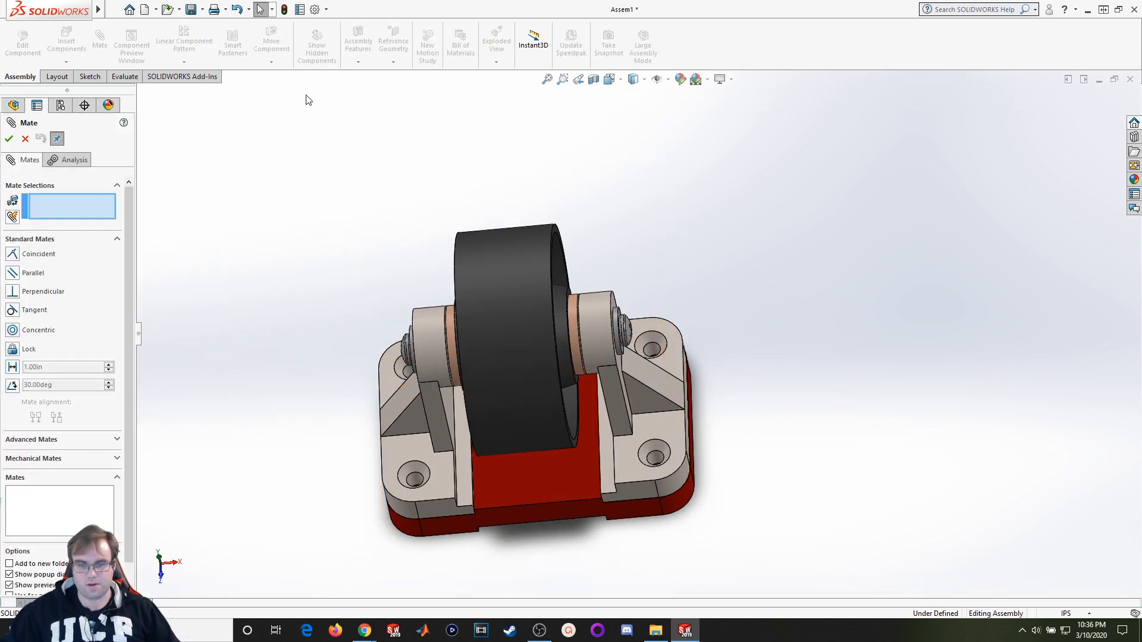
{"action": "left_click", "coordinate": [66, 43]}
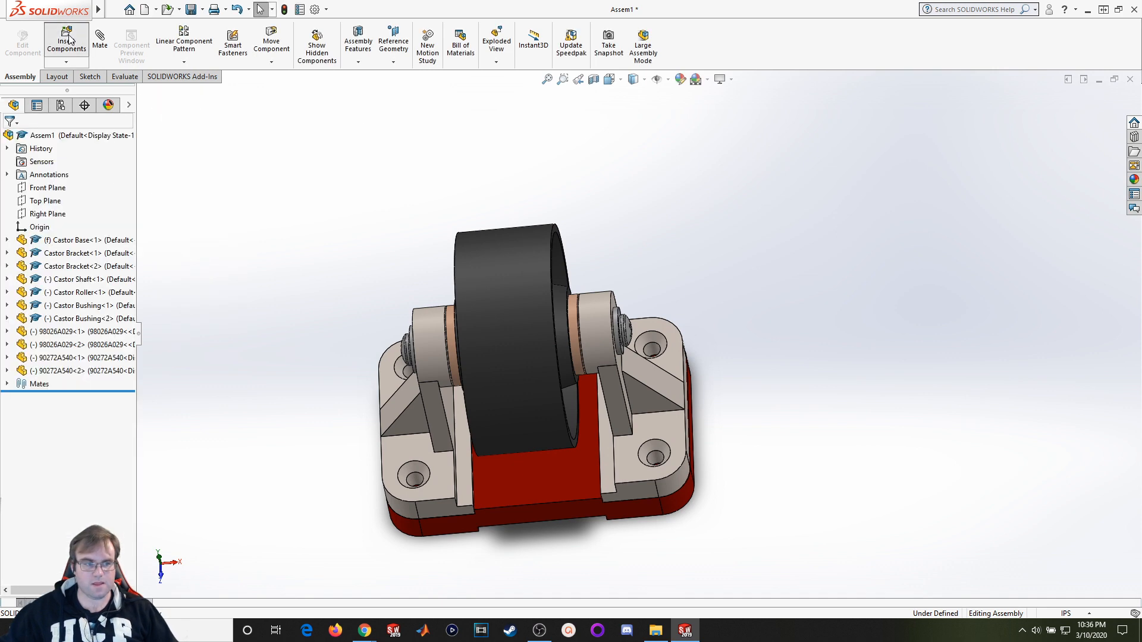
{"action": "double_click", "coordinate": [499, 214]}
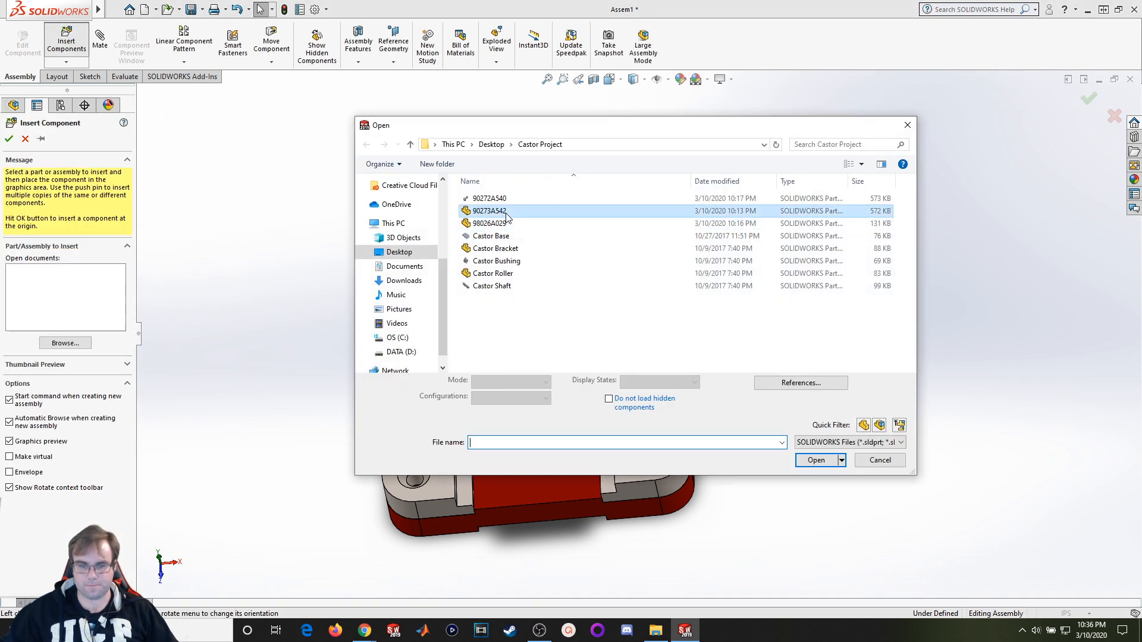
{"action": "left_click", "coordinate": [301, 396]}
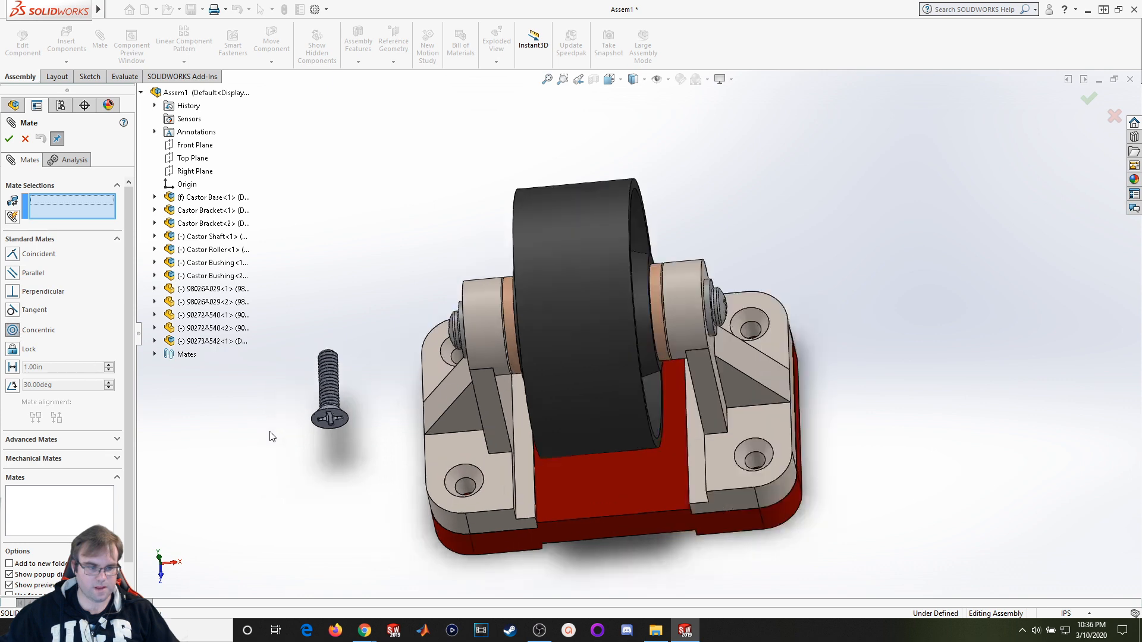
Make countersunk screw 90273A542<1> concentric with the front hole of Castor Bracket<1>, anti-aligned, and pull the screw up out of the hole.
{"action": "scroll", "coordinate": [466, 337], "scroll_direction": "down", "scroll_amount": 10}
{"action": "scroll", "coordinate": [524, 321], "scroll_direction": "down", "scroll_amount": 3}
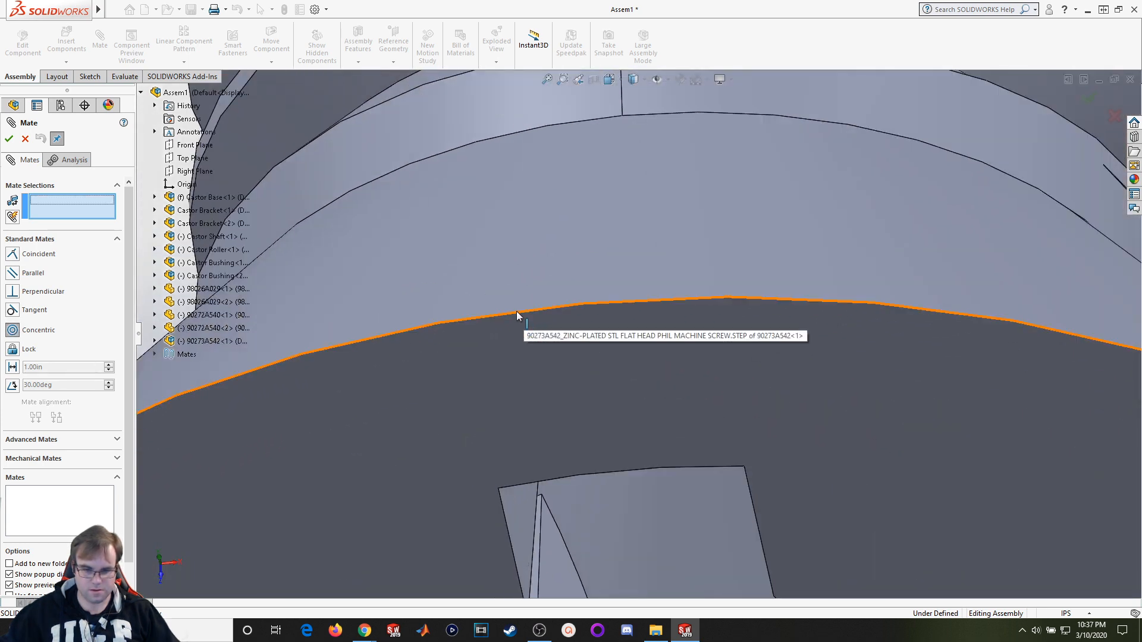
{"action": "left_click", "coordinate": [516, 315]}
{"action": "scroll", "coordinate": [516, 315], "scroll_direction": "up", "scroll_amount": 10}
{"action": "scroll", "coordinate": [822, 443], "scroll_direction": "down", "scroll_amount": 8}
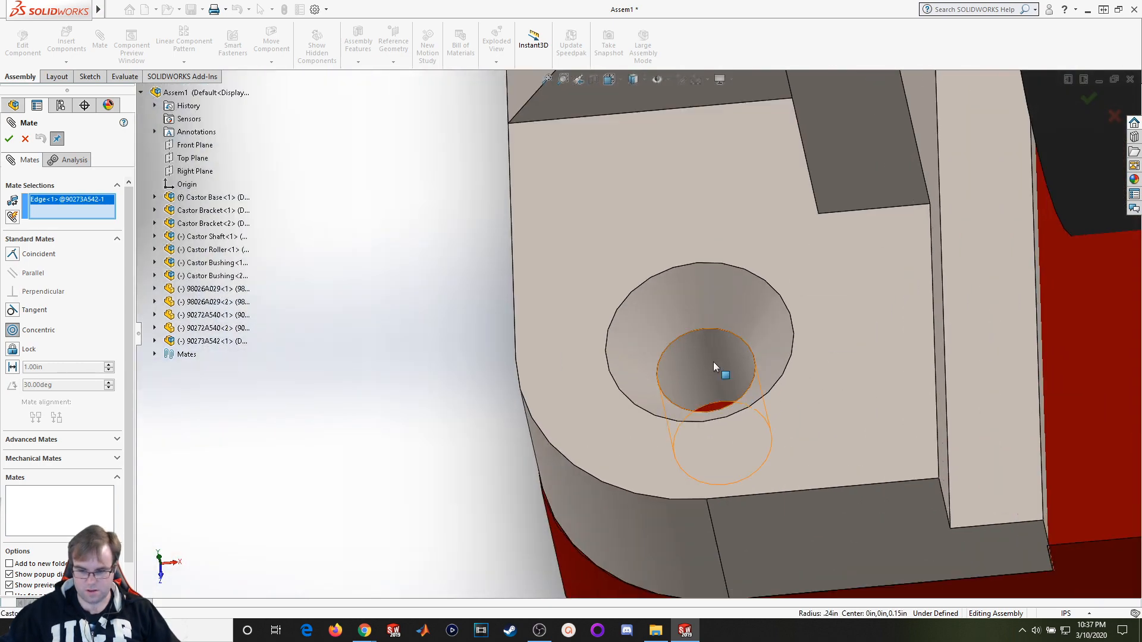
{"action": "left_click", "coordinate": [713, 363]}
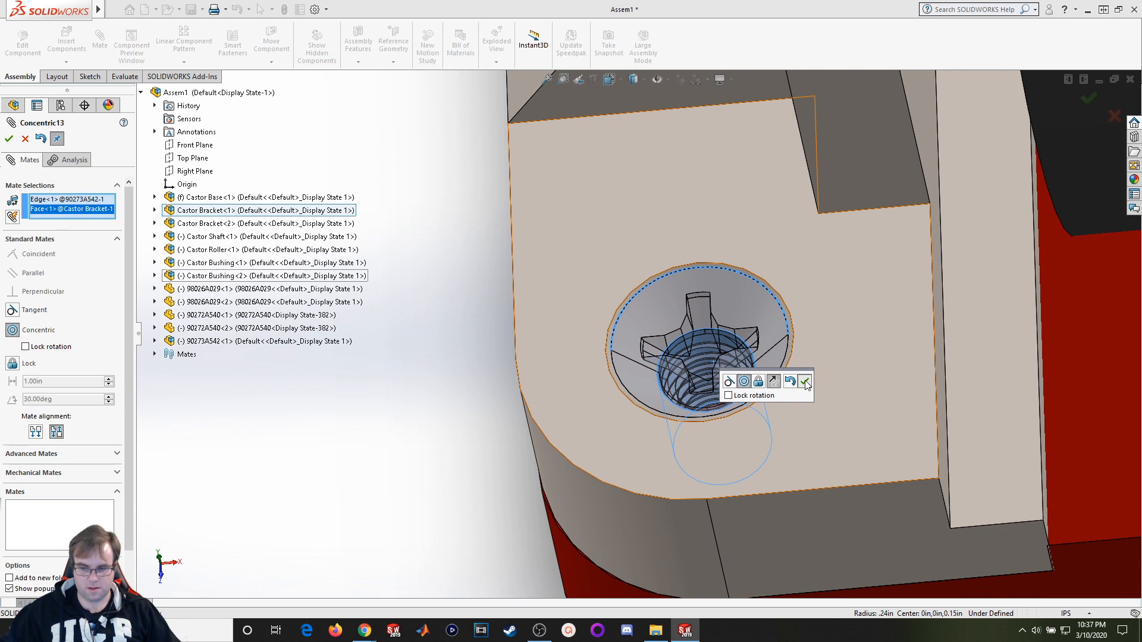
{"action": "left_click", "coordinate": [805, 382]}
{"action": "left_click_drag", "start_coordinate": [730, 362], "coordinate": [626, 164]}
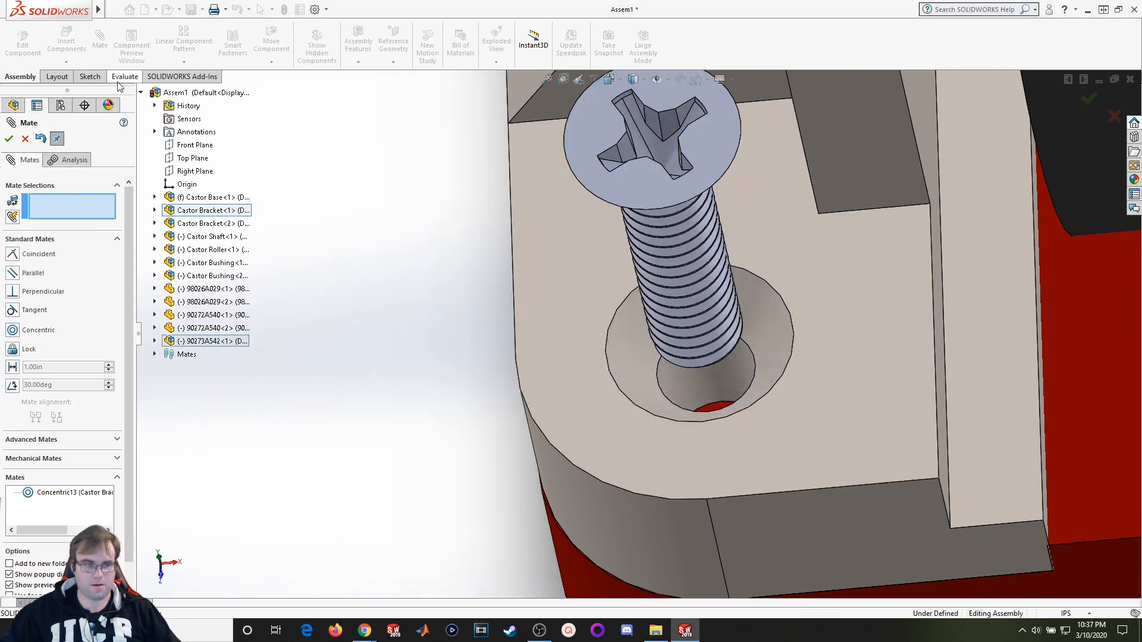
Try to make the conical underside of the countersunk screw's head coincident with the countersink face of Castor Bracket<1>.
{"action": "middle_click_drag", "start_coordinate": [218, 340], "coordinate": [603, 345]}
{"action": "middle_click_drag", "start_coordinate": [596, 369], "coordinate": [604, 271]}
{"action": "scroll", "coordinate": [604, 270], "scroll_direction": "down", "scroll_amount": 4}
{"action": "scroll", "coordinate": [575, 360], "scroll_direction": "up", "scroll_amount": 9}
{"action": "scroll", "coordinate": [533, 331], "scroll_direction": "down", "scroll_amount": 8}
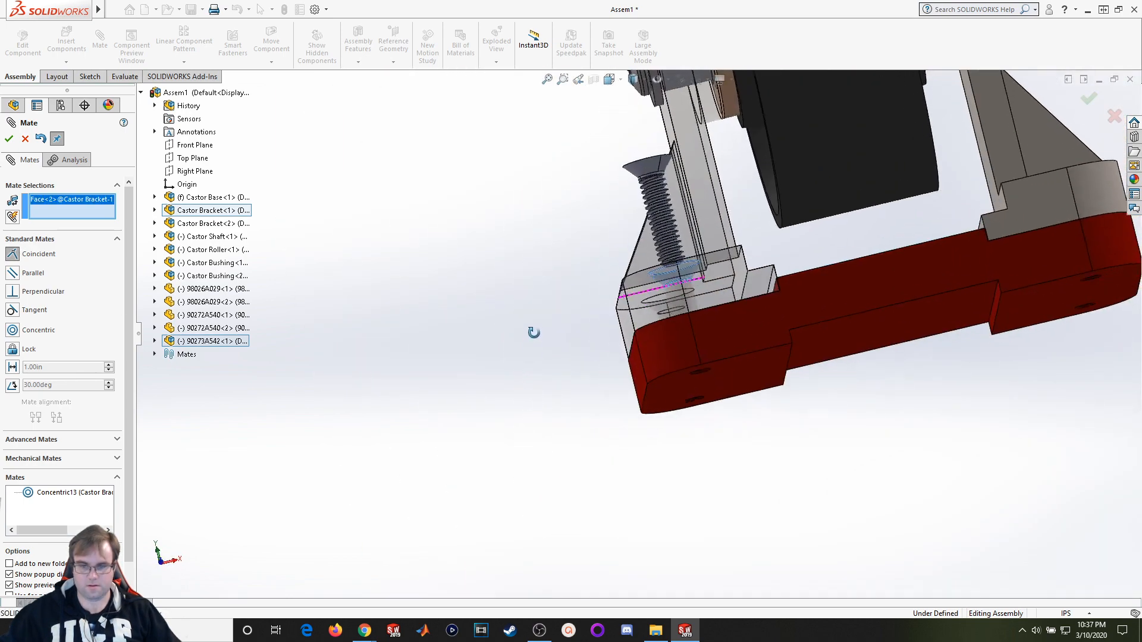
{"action": "left_click", "coordinate": [666, 220]}
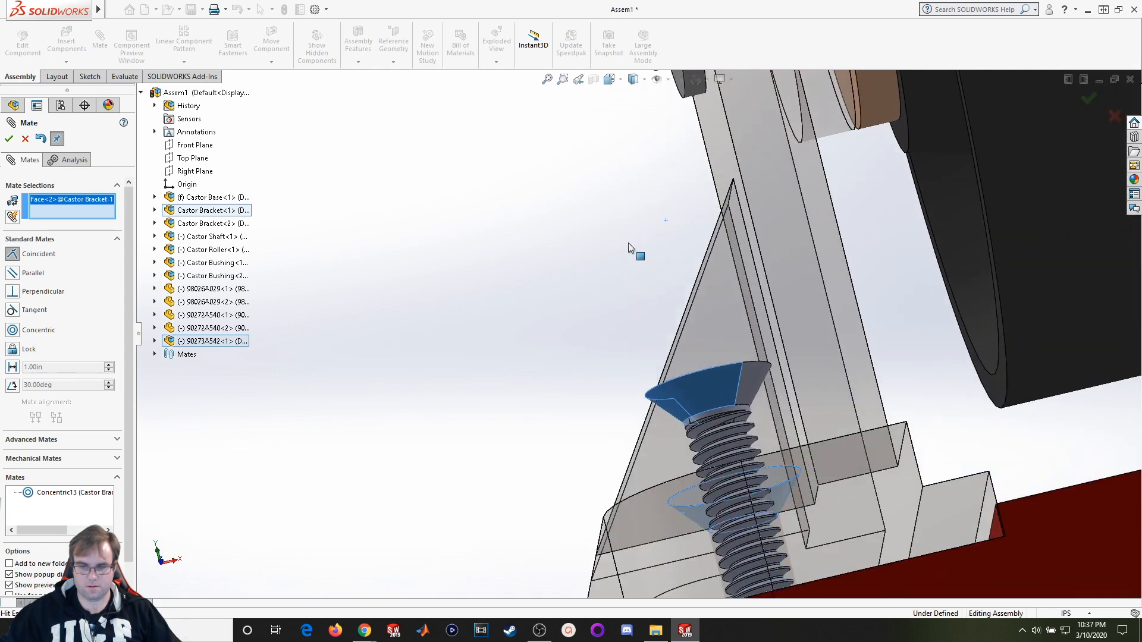
{"action": "scroll", "coordinate": [593, 394], "scroll_direction": "up", "scroll_amount": 5}
{"action": "scroll", "coordinate": [696, 494], "scroll_direction": "up", "scroll_amount": 3}
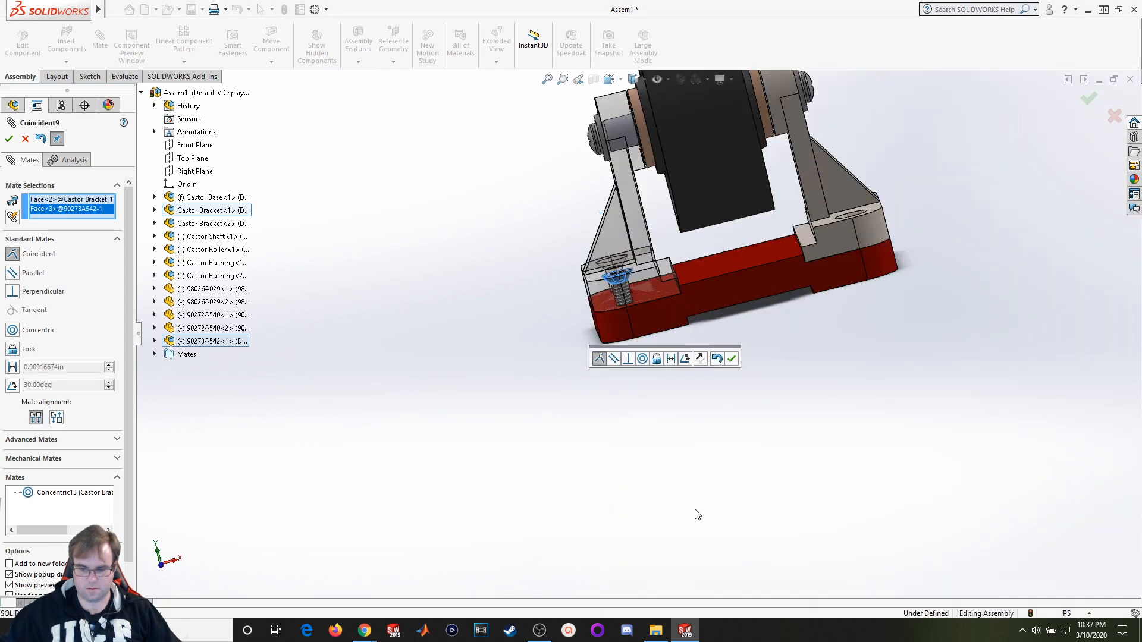
{"action": "middle_click_drag", "start_coordinate": [693, 512], "coordinate": [669, 420]}
{"action": "scroll", "coordinate": [668, 420], "scroll_direction": "down", "scroll_amount": 6}
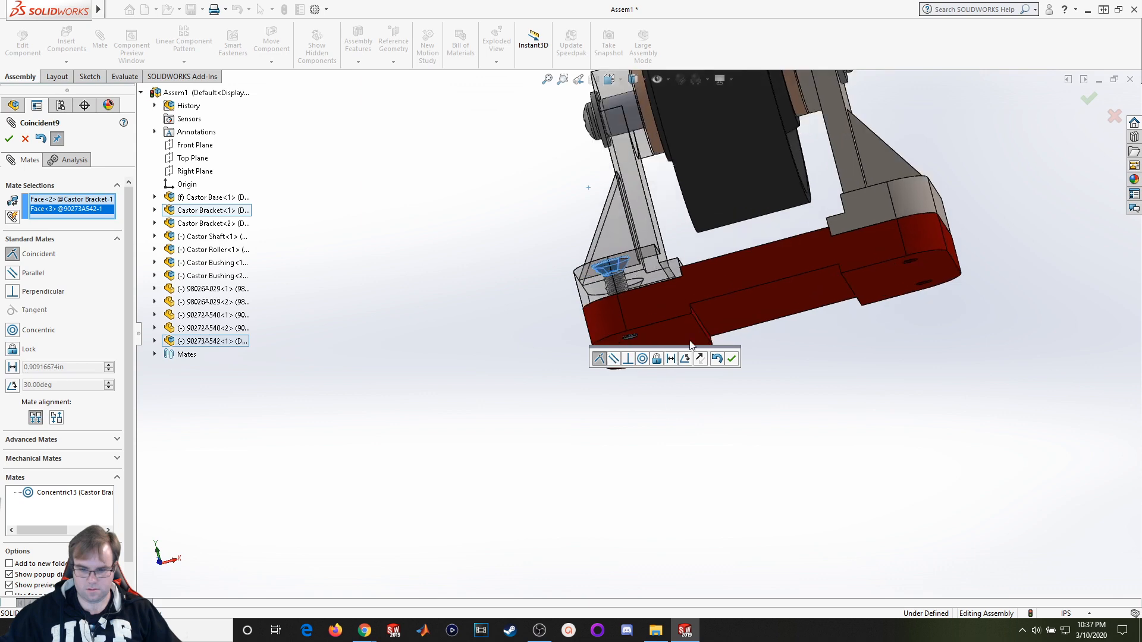
{"action": "left_click", "coordinate": [730, 358]}
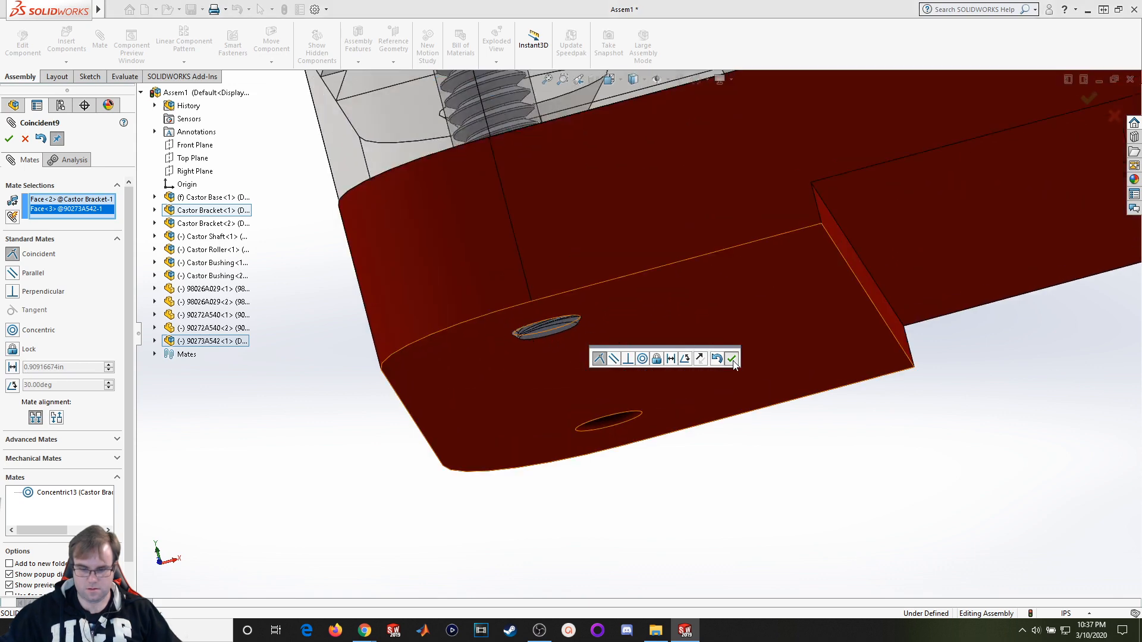
{"action": "scroll", "coordinate": [431, 333], "scroll_direction": "down", "scroll_amount": 2}
{"action": "key", "text": "ctrl+z"}
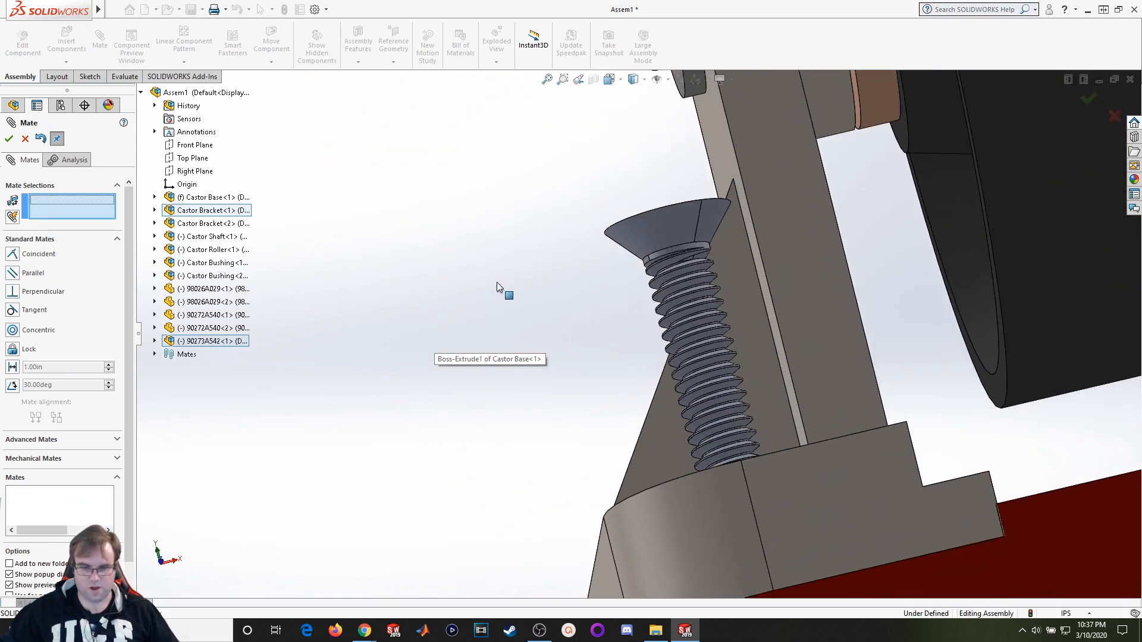
Make the flat top of the countersunk screw's head coincident with the upper face of Castor Bracket<1>'s foot, and finish mating.
{"action": "middle_click_drag", "start_coordinate": [533, 305], "coordinate": [521, 342]}
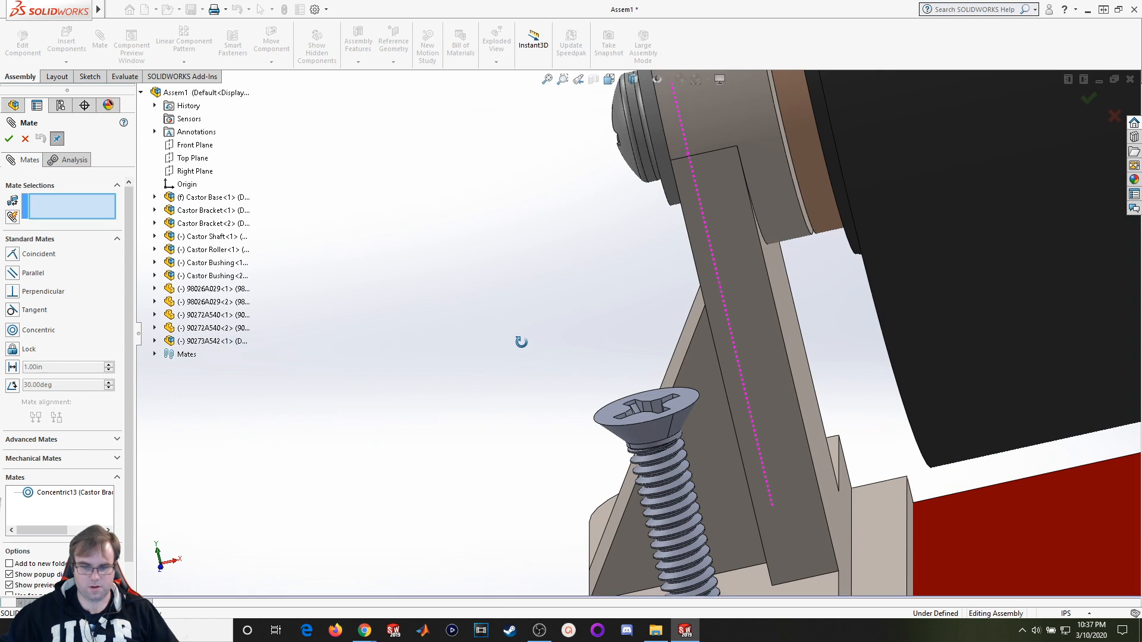
{"action": "left_click", "coordinate": [21, 256]}
{"action": "left_click", "coordinate": [610, 409]}
{"action": "scroll", "coordinate": [657, 479], "scroll_direction": "up", "scroll_amount": 5}
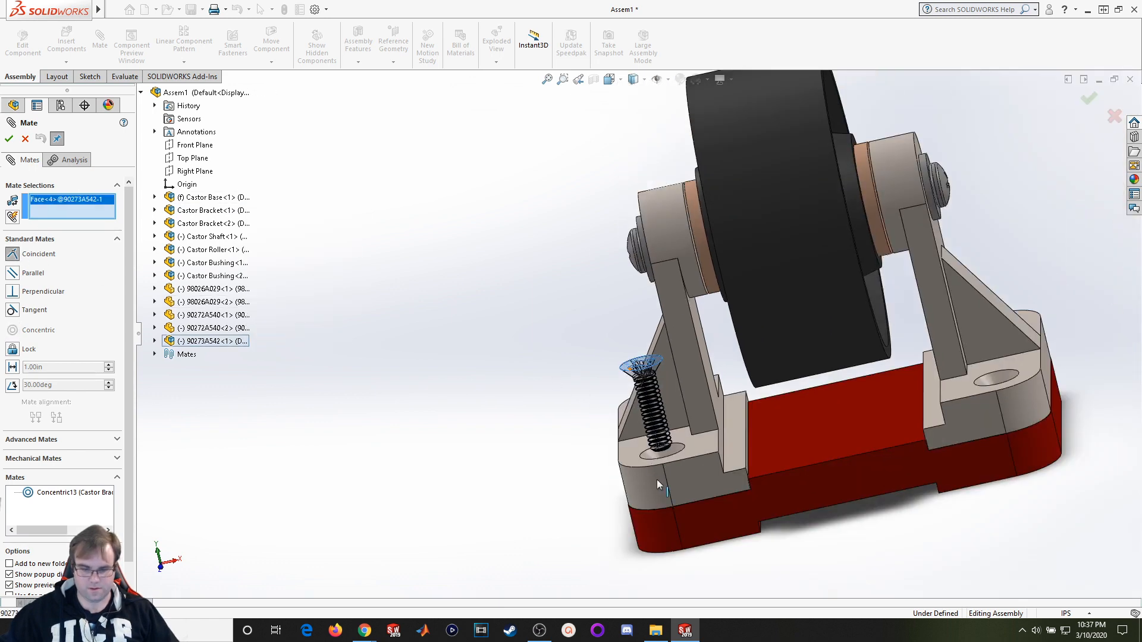
{"action": "scroll", "coordinate": [630, 452], "scroll_direction": "down", "scroll_amount": 2}
{"action": "left_click", "coordinate": [632, 455]}
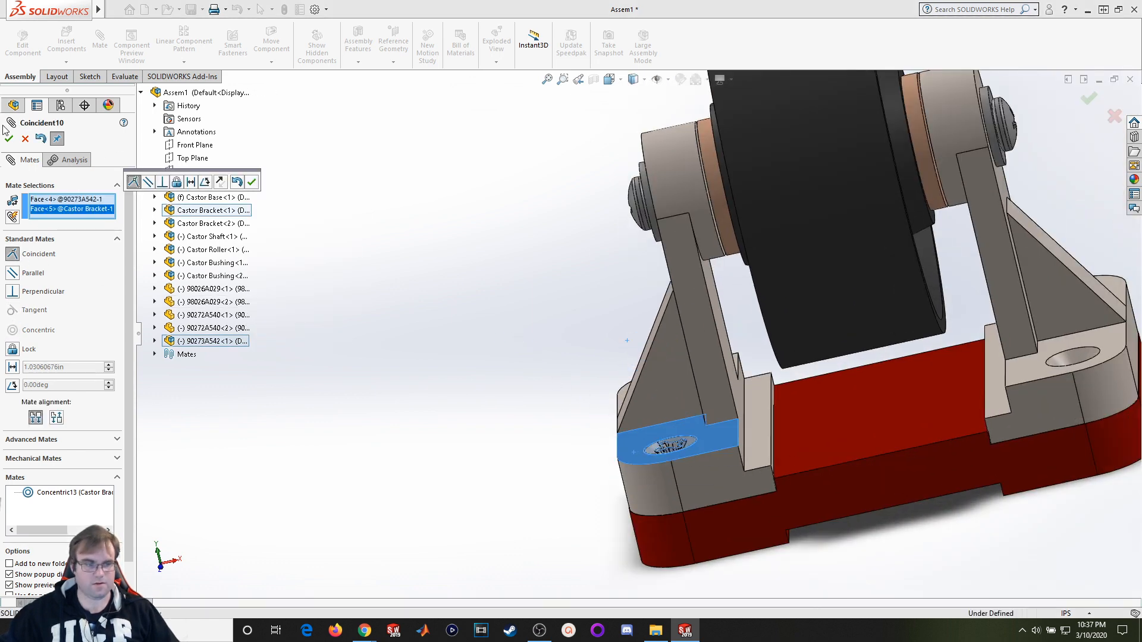
{"action": "scroll", "coordinate": [603, 383], "scroll_direction": "up", "scroll_amount": 3}
{"action": "middle_click_drag", "start_coordinate": [823, 365], "coordinate": [887, 383]}
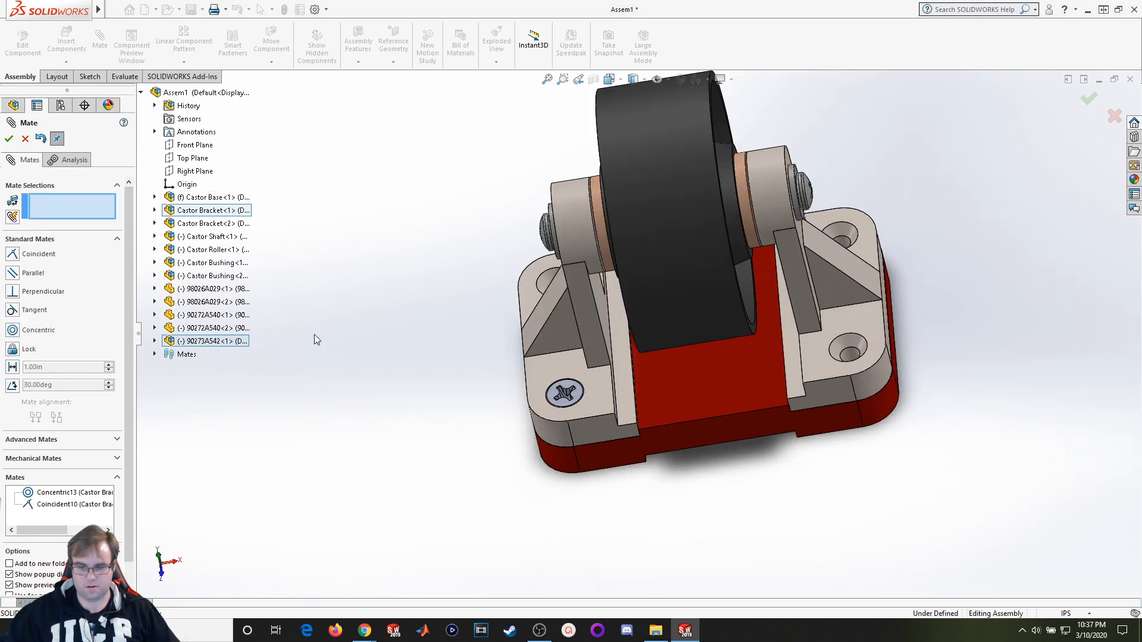
{"action": "left_click", "coordinate": [9, 140]}
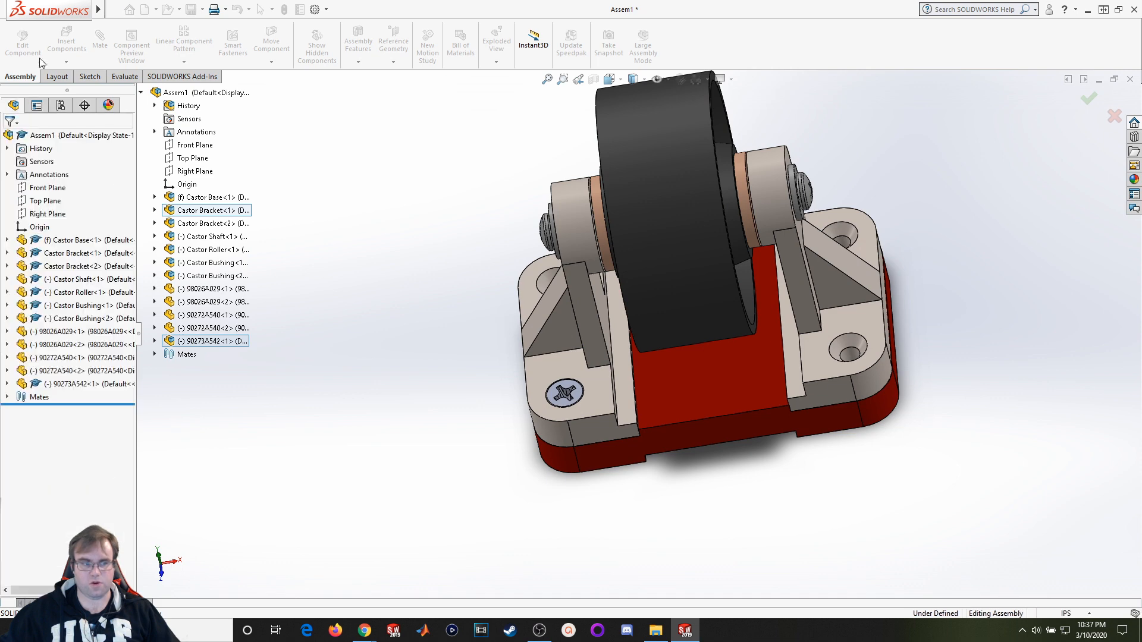
Insert a second countersunk screw 90273A542 and place it beside the foot of Castor Bracket<2>.
{"action": "left_click", "coordinate": [87, 50]}
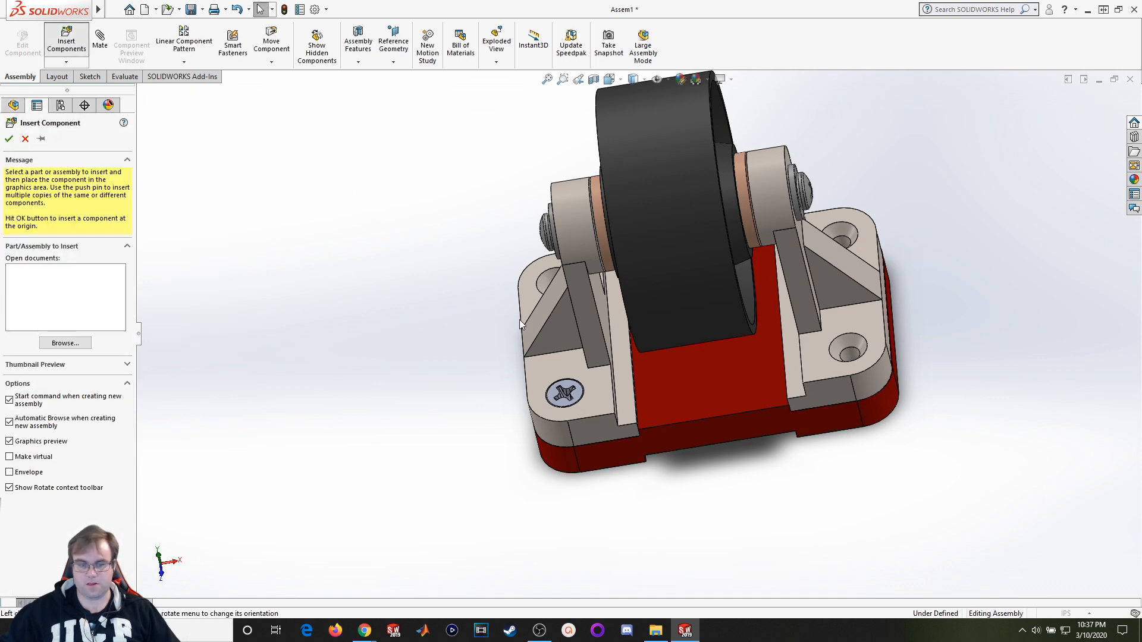
{"action": "double_click", "coordinate": [529, 210]}
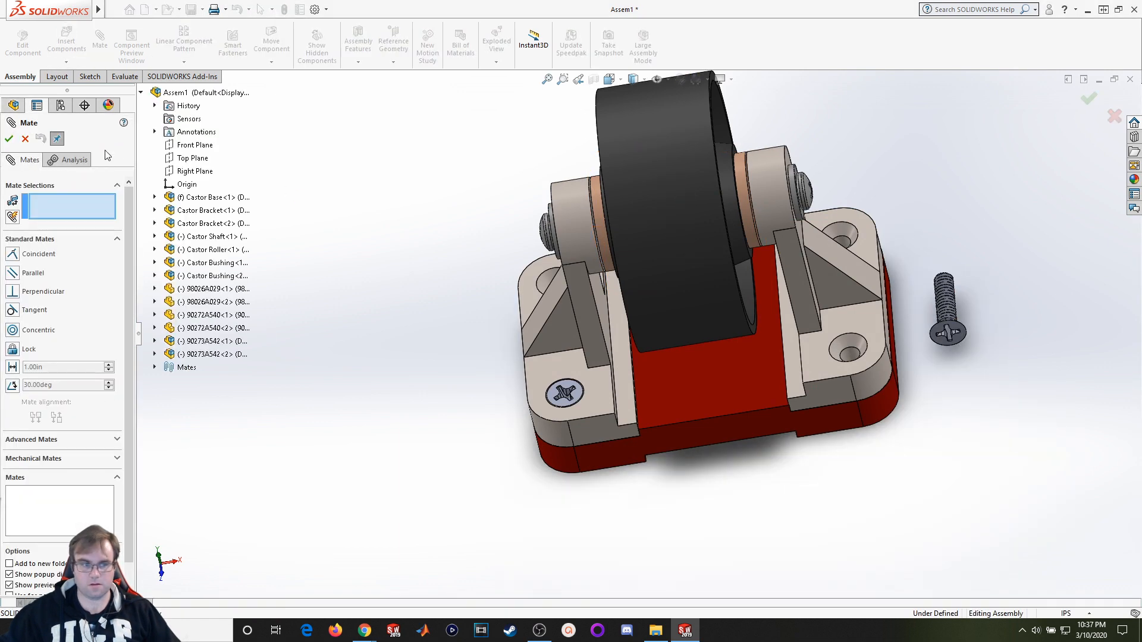
{"action": "scroll", "coordinate": [945, 315], "scroll_direction": "down", "scroll_amount": 10}
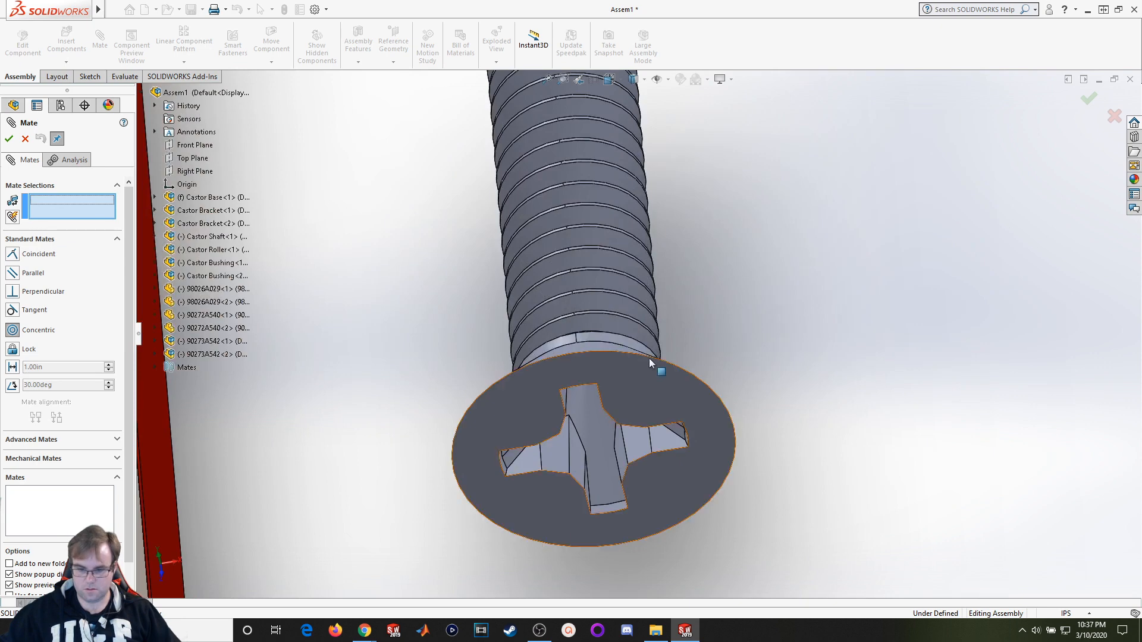
{"action": "left_click", "coordinate": [650, 358]}
{"action": "scroll", "coordinate": [505, 421], "scroll_direction": "up", "scroll_amount": 8}
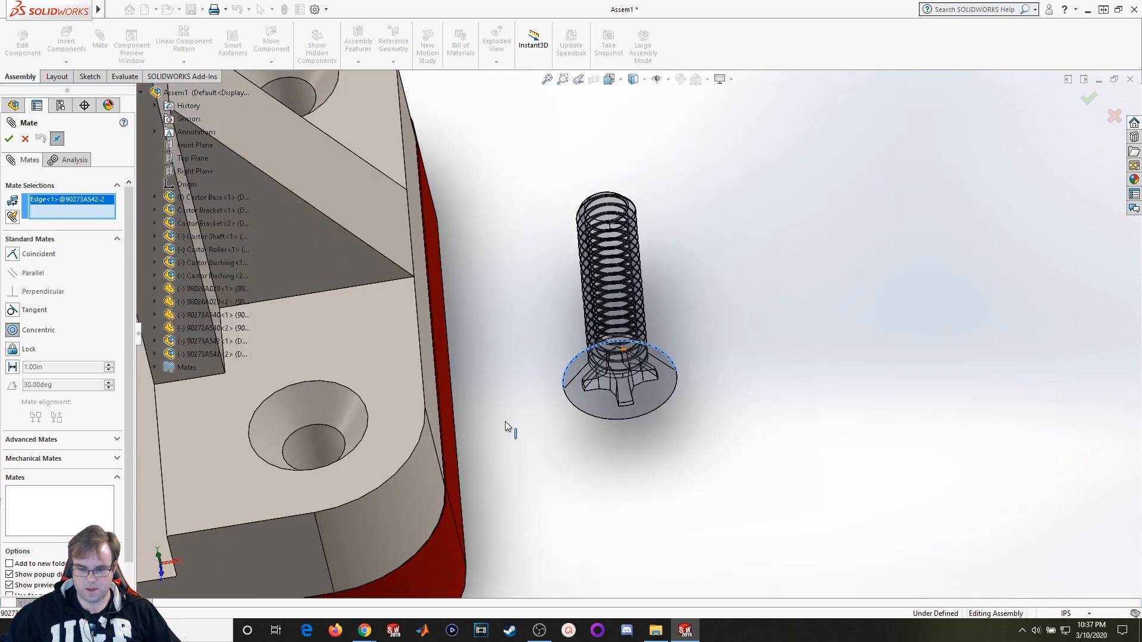
{"action": "scroll", "coordinate": [513, 366], "scroll_direction": "down", "scroll_amount": 5}
{"action": "left_click", "coordinate": [513, 368]}
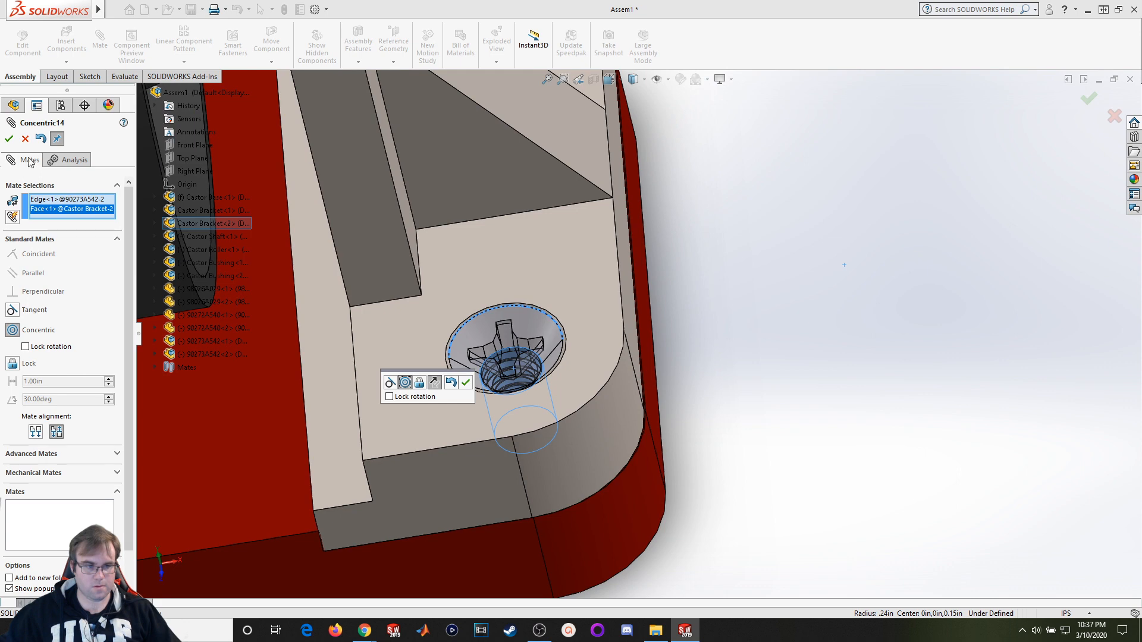
{"action": "left_click", "coordinate": [463, 382]}
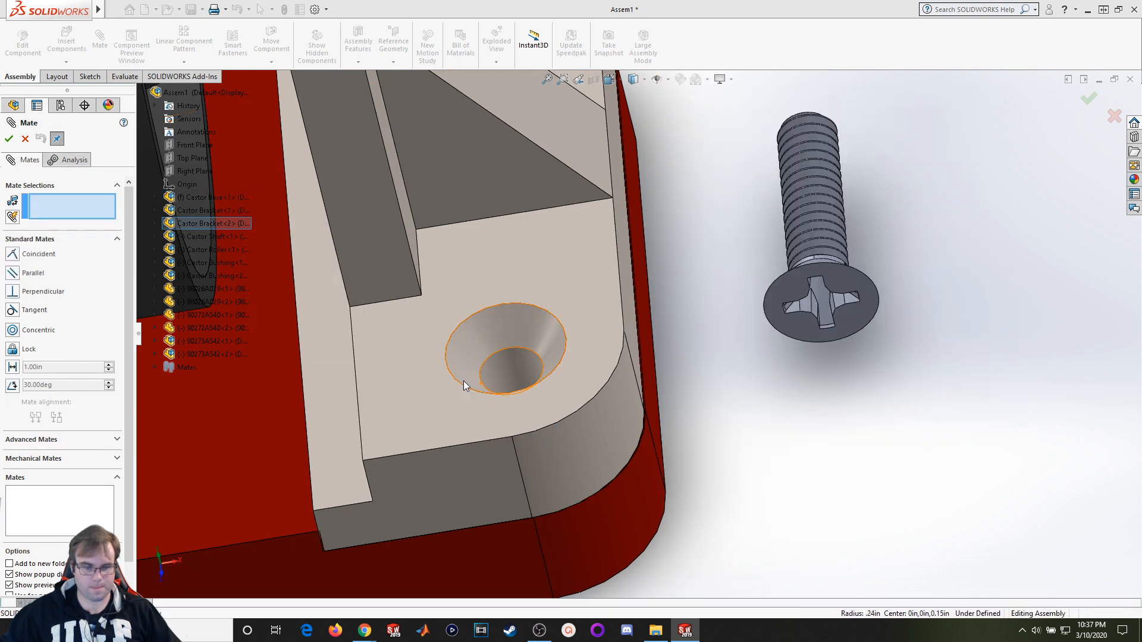
Make the head edge of screw 90273A542<2> concentric with the front hole of Castor Bracket<2>, anti-aligned.
{"action": "left_click", "coordinate": [12, 330]}
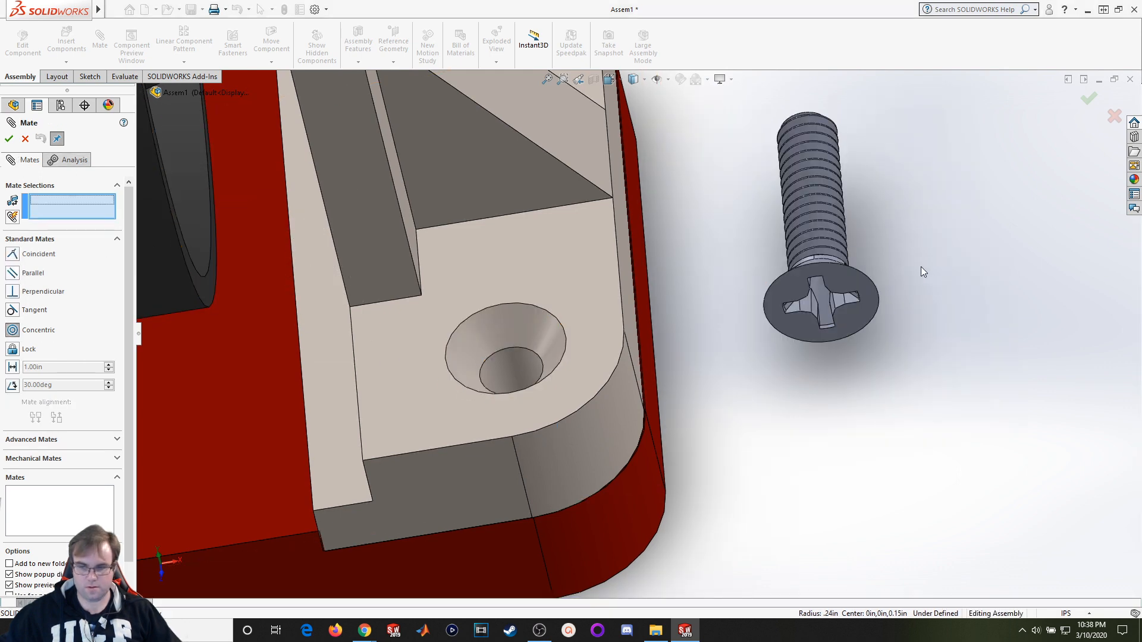
{"action": "left_click", "coordinate": [876, 290]}
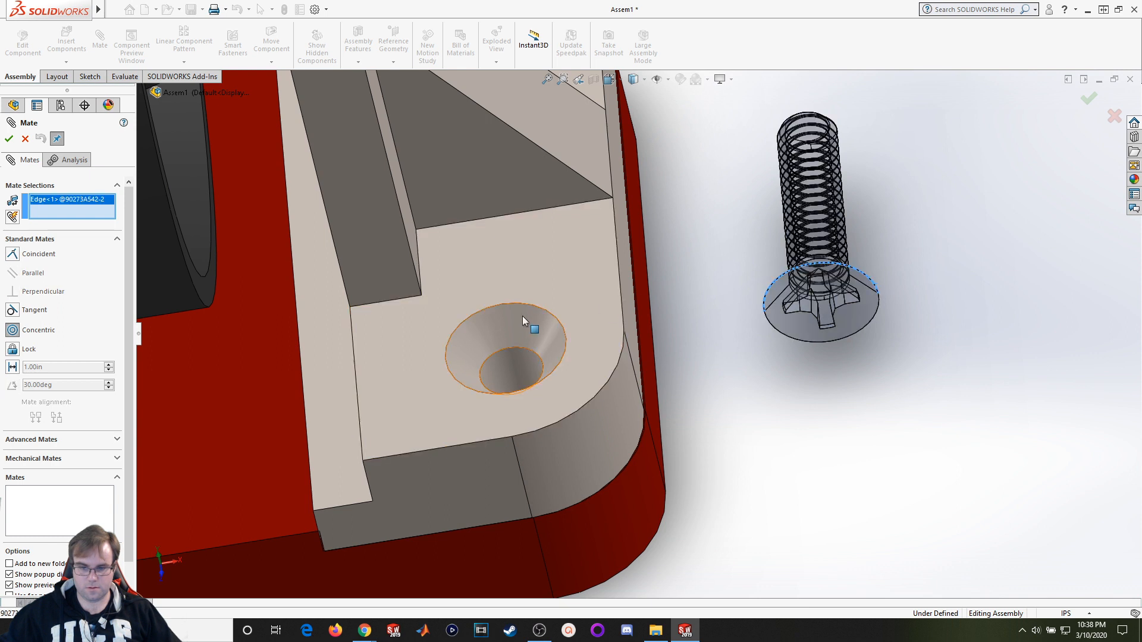
{"action": "left_click", "coordinate": [511, 373]}
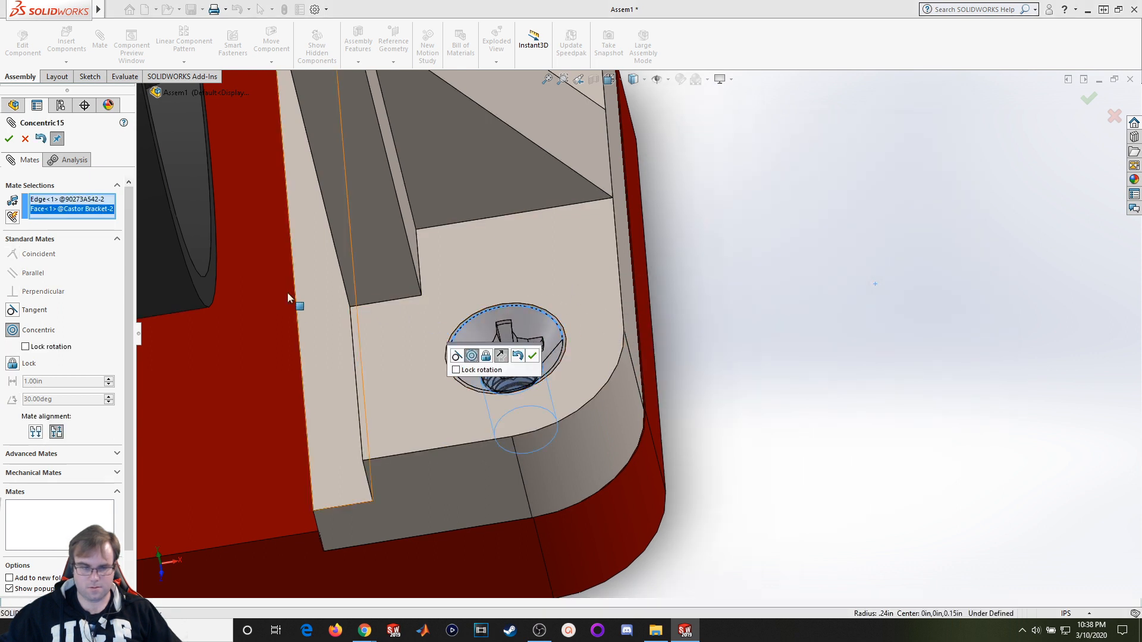
{"action": "left_click", "coordinate": [533, 357]}
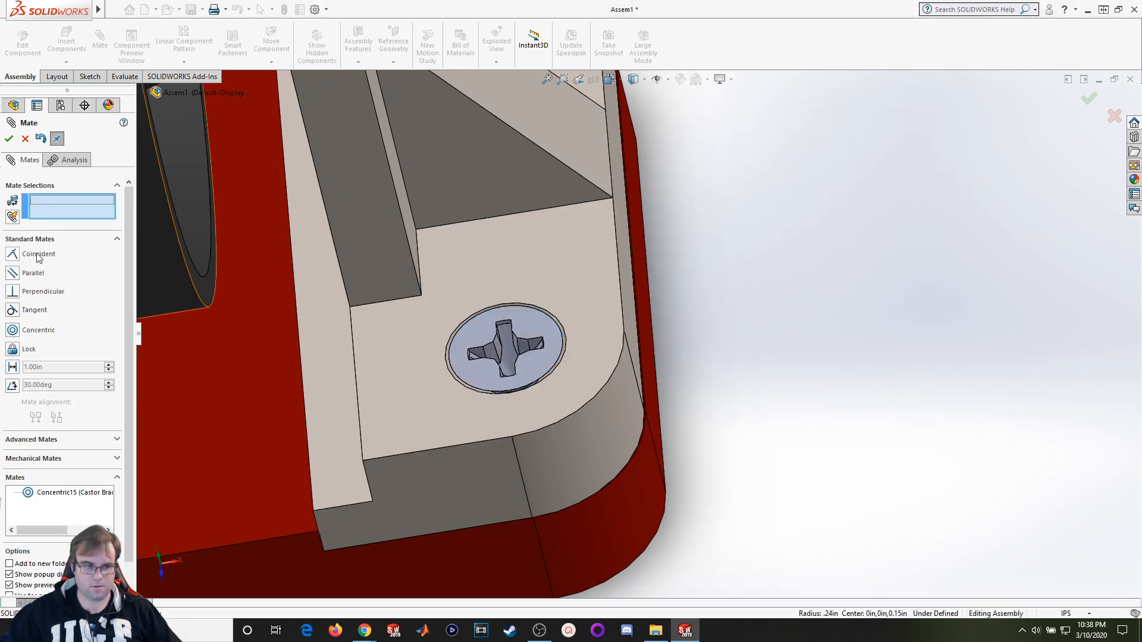
Make the flat top of screw 90273A542<2>'s head coincident with the upper face of Castor Bracket<2>'s foot, and finish mating.
{"action": "left_click", "coordinate": [462, 324]}
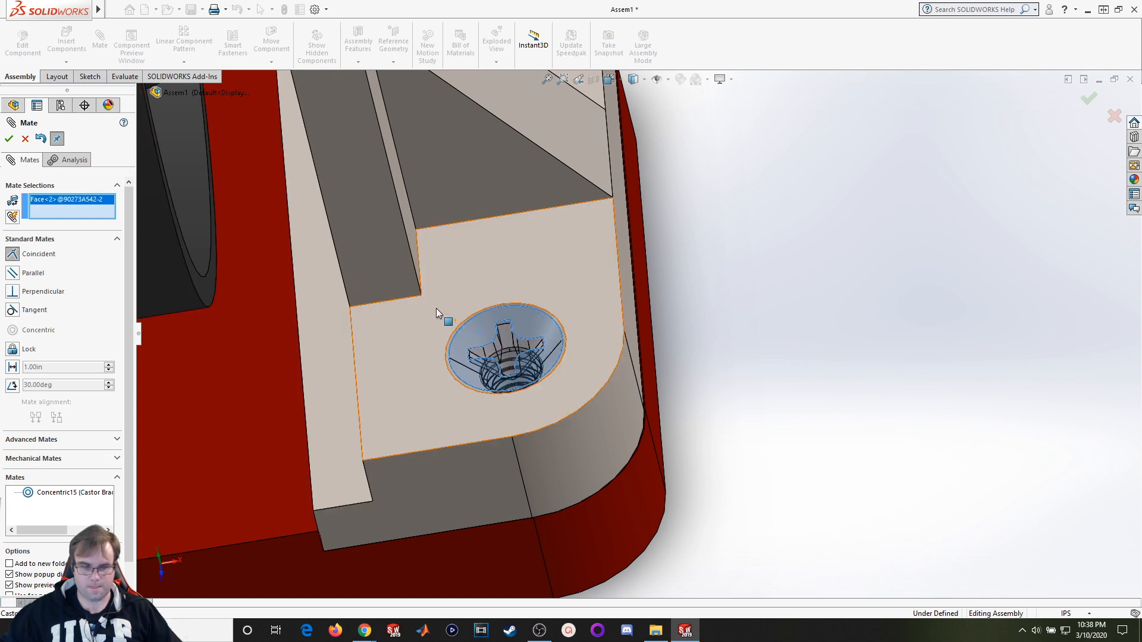
{"action": "left_click", "coordinate": [447, 318]}
{"action": "left_click", "coordinate": [421, 283]}
{"action": "scroll", "coordinate": [425, 274], "scroll_direction": "up", "scroll_amount": 10}
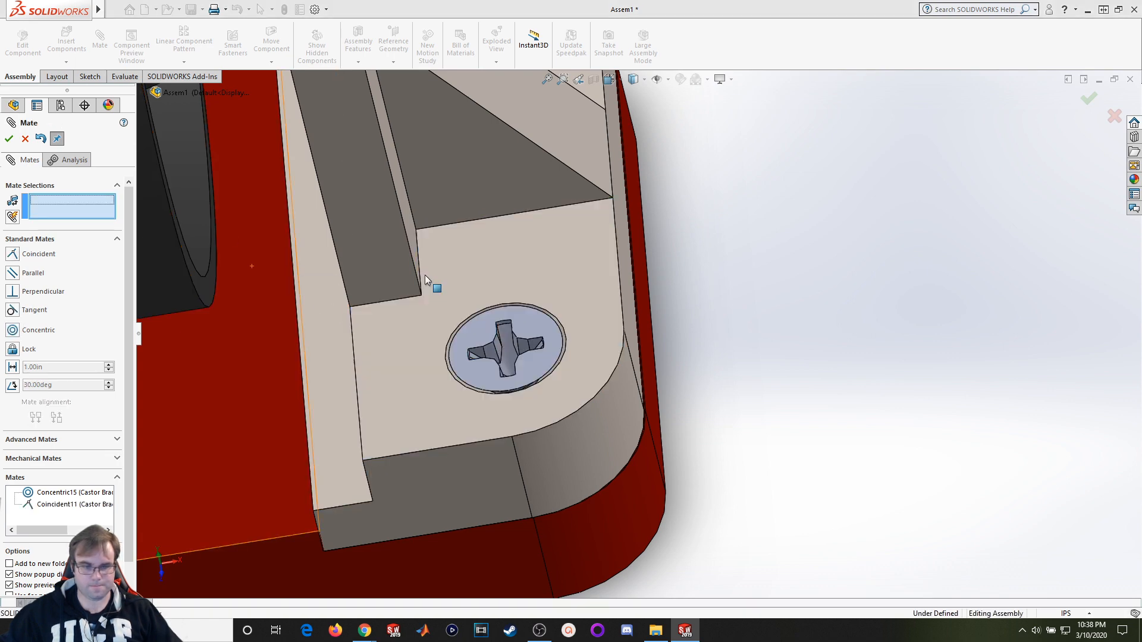
{"action": "scroll", "coordinate": [563, 194], "scroll_direction": "down", "scroll_amount": 3}
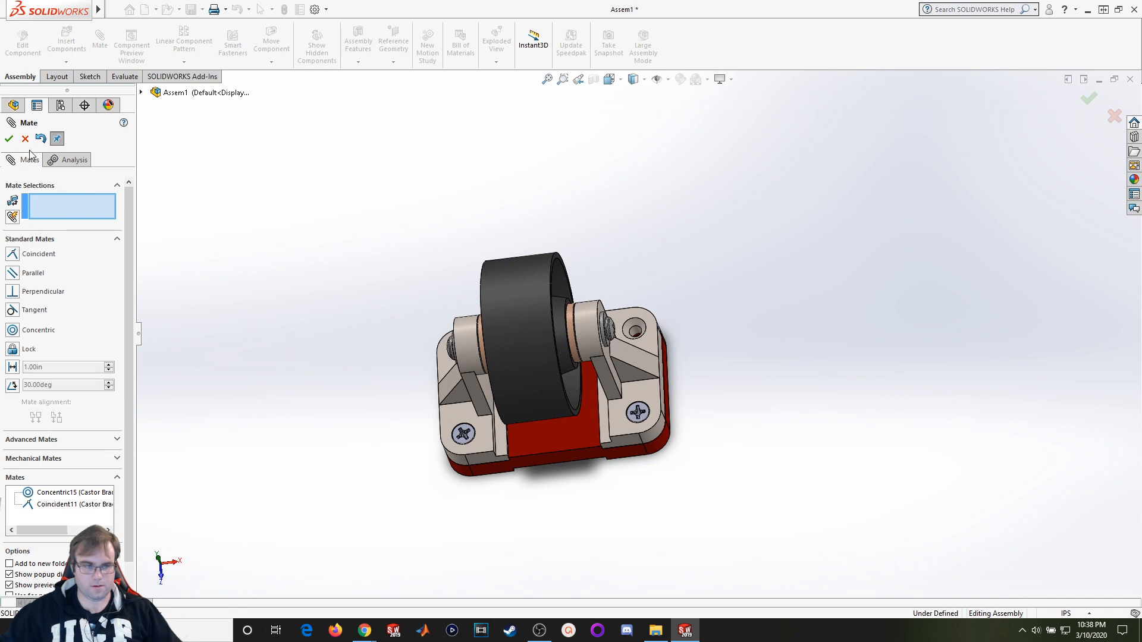
{"action": "left_click", "coordinate": [9, 138]}
Insert a third countersunk screw 90273A542 and place it near the rear hole of Castor Bracket<2>.
{"action": "left_click", "coordinate": [66, 43]}
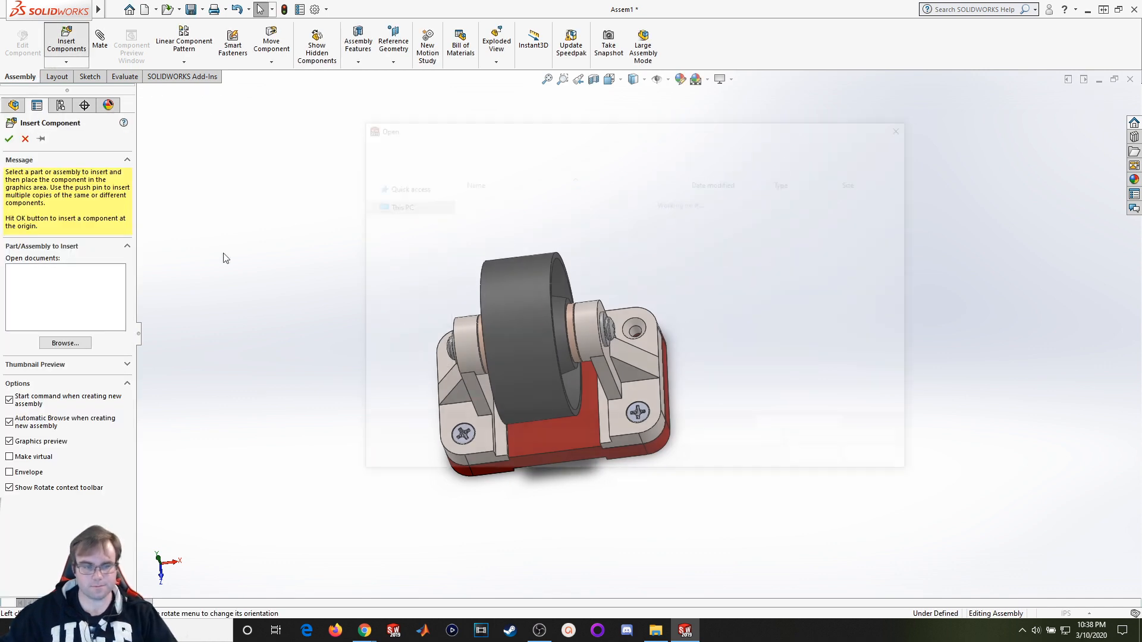
{"action": "double_click", "coordinate": [489, 210]}
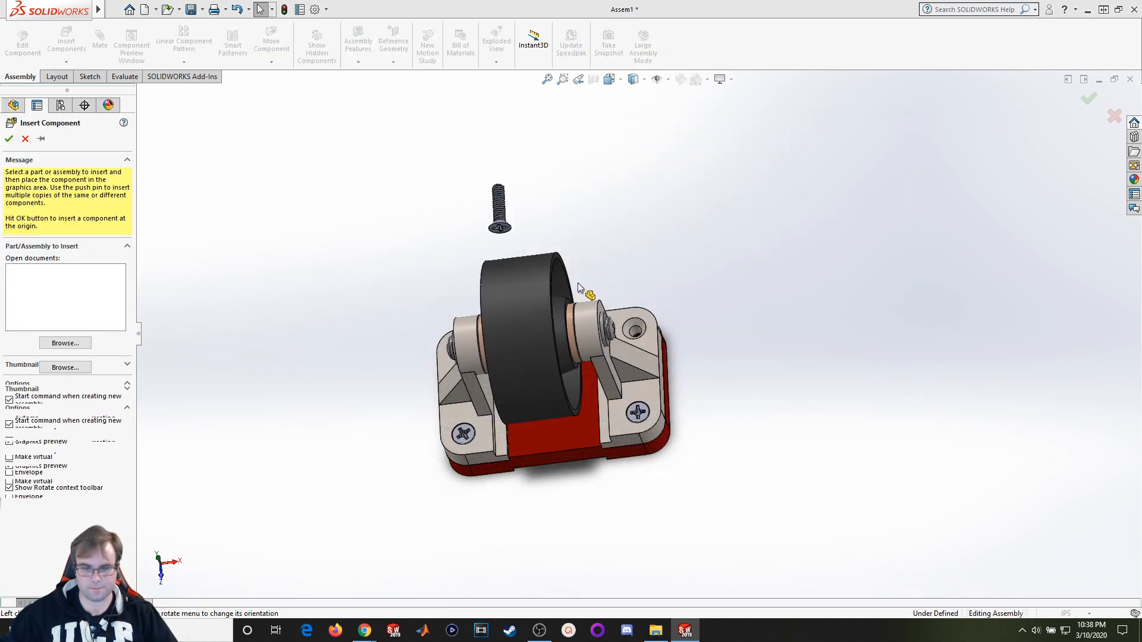
{"action": "left_click", "coordinate": [671, 279]}
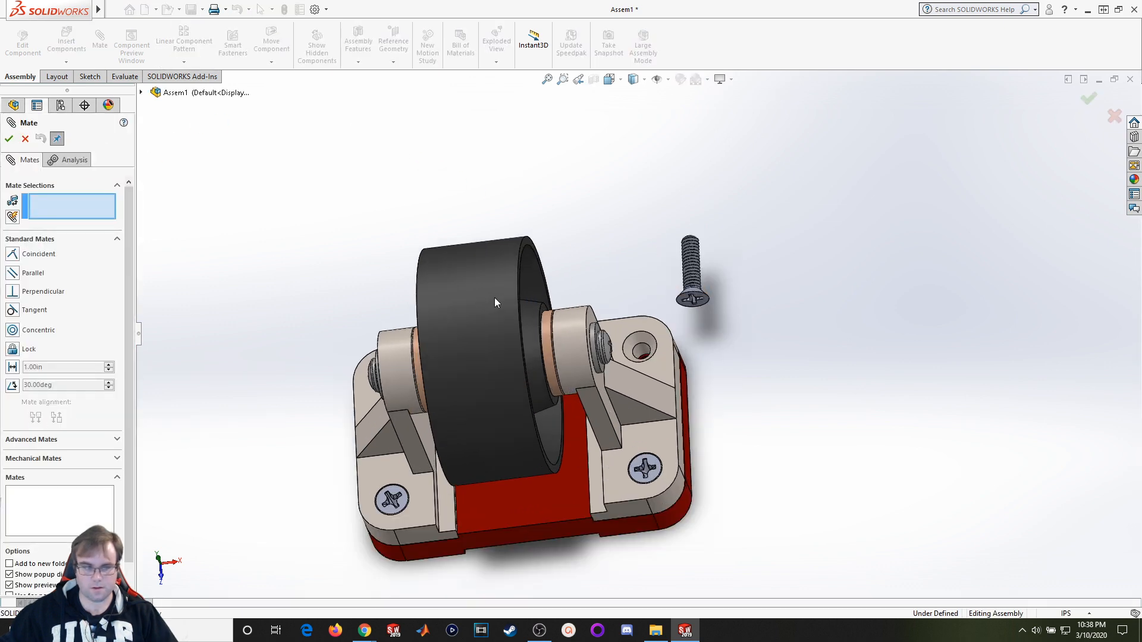
Make the head edge of screw 90273A542<3> concentric with the rear hole of Castor Bracket<2>, anti-aligned.
{"action": "scroll", "coordinate": [494, 298], "scroll_direction": "down", "scroll_amount": 4}
{"action": "scroll", "coordinate": [900, 329], "scroll_direction": "down", "scroll_amount": 5}
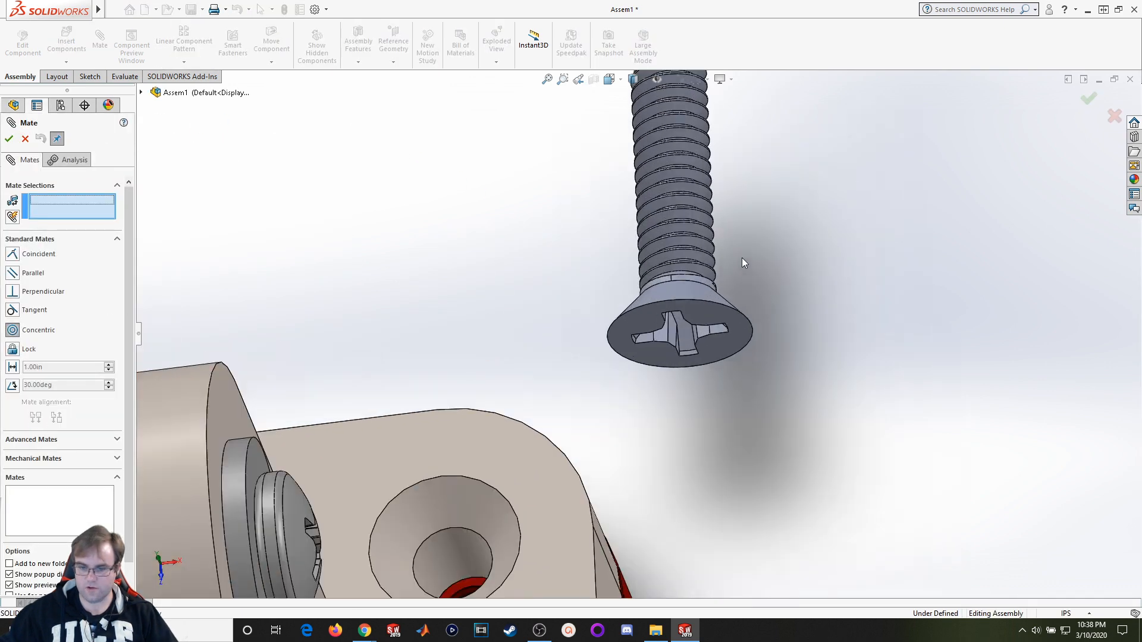
{"action": "left_click", "coordinate": [701, 301]}
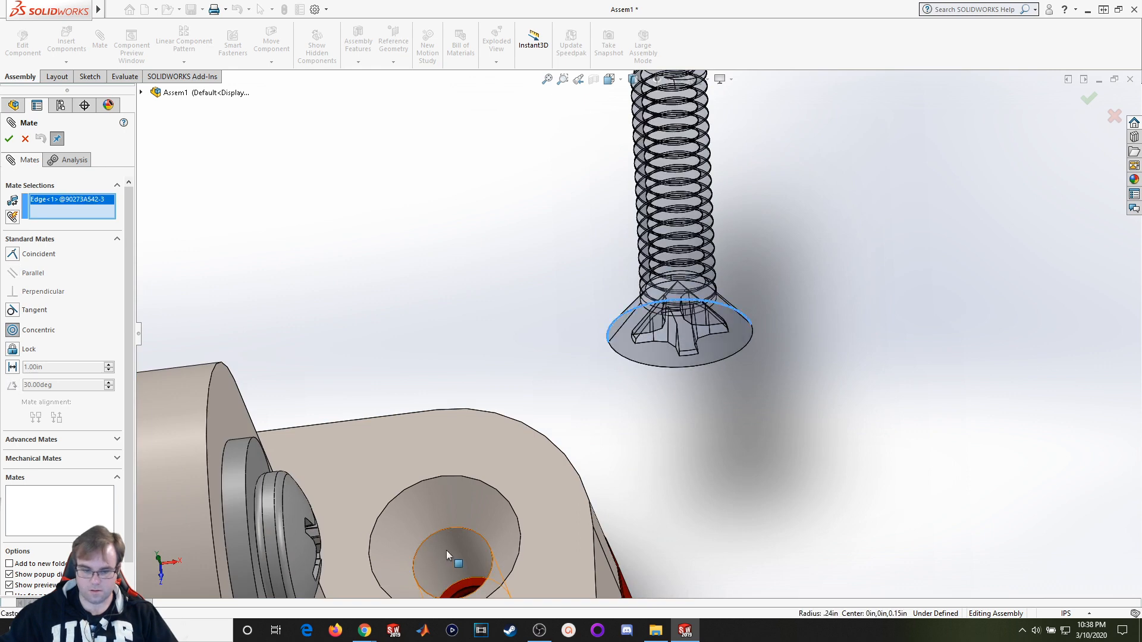
{"action": "left_click", "coordinate": [446, 551]}
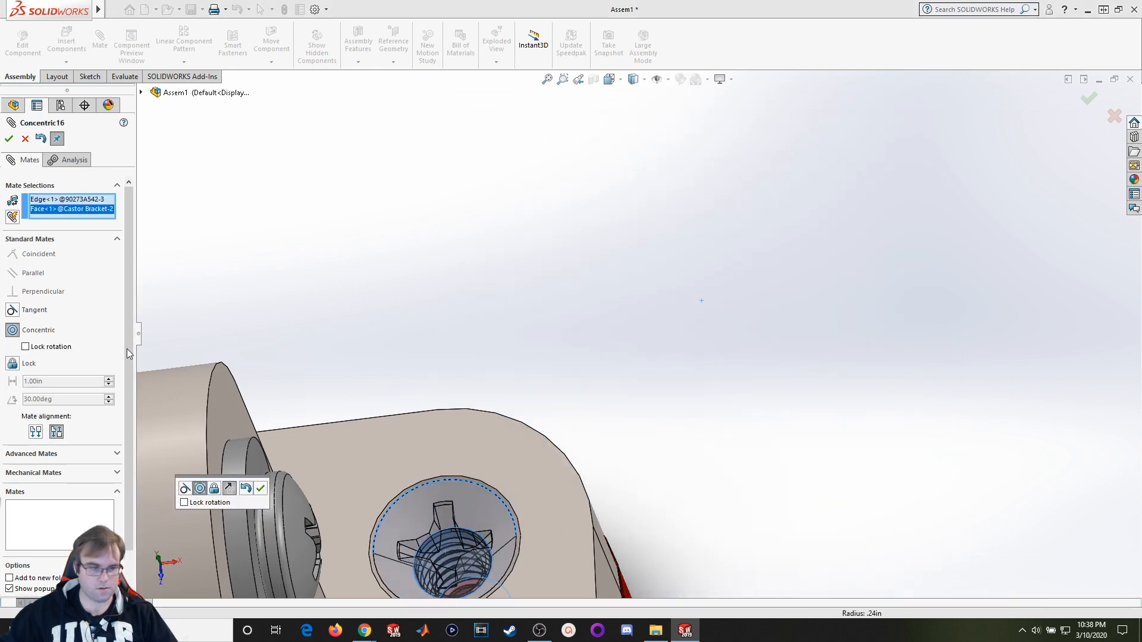
{"action": "left_click", "coordinate": [260, 488]}
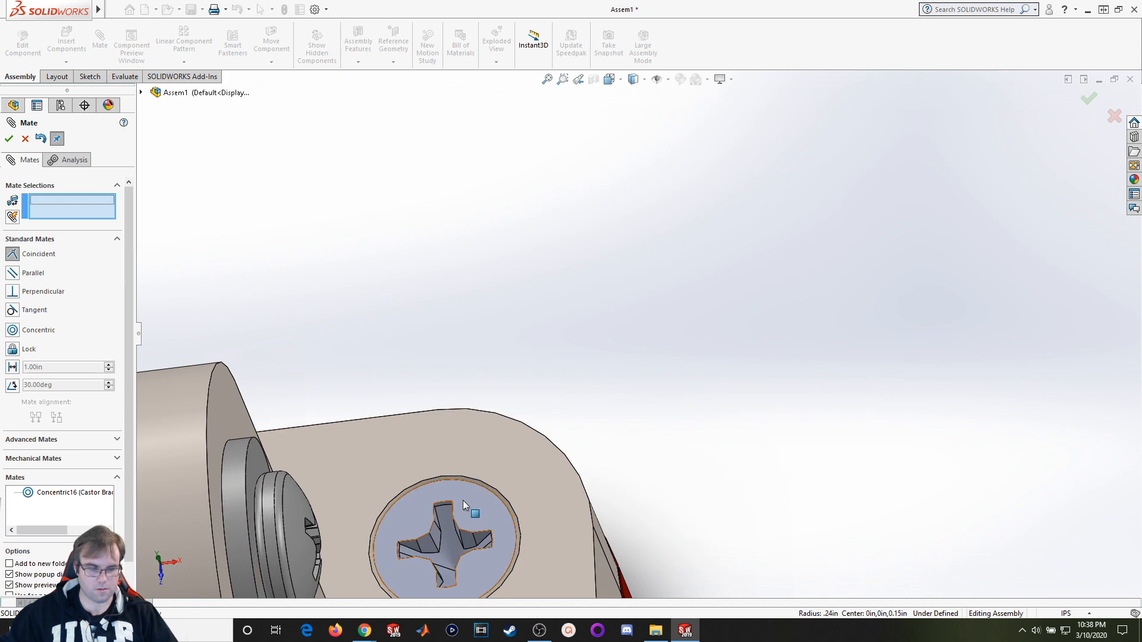
Make the flat top of screw 90273A542<3>'s head coincident with the upper face of Castor Bracket<2>'s foot, and finish mating.
{"action": "left_click", "coordinate": [423, 495]}
{"action": "left_click", "coordinate": [494, 461]}
{"action": "scroll", "coordinate": [419, 437], "scroll_direction": "up", "scroll_amount": 3}
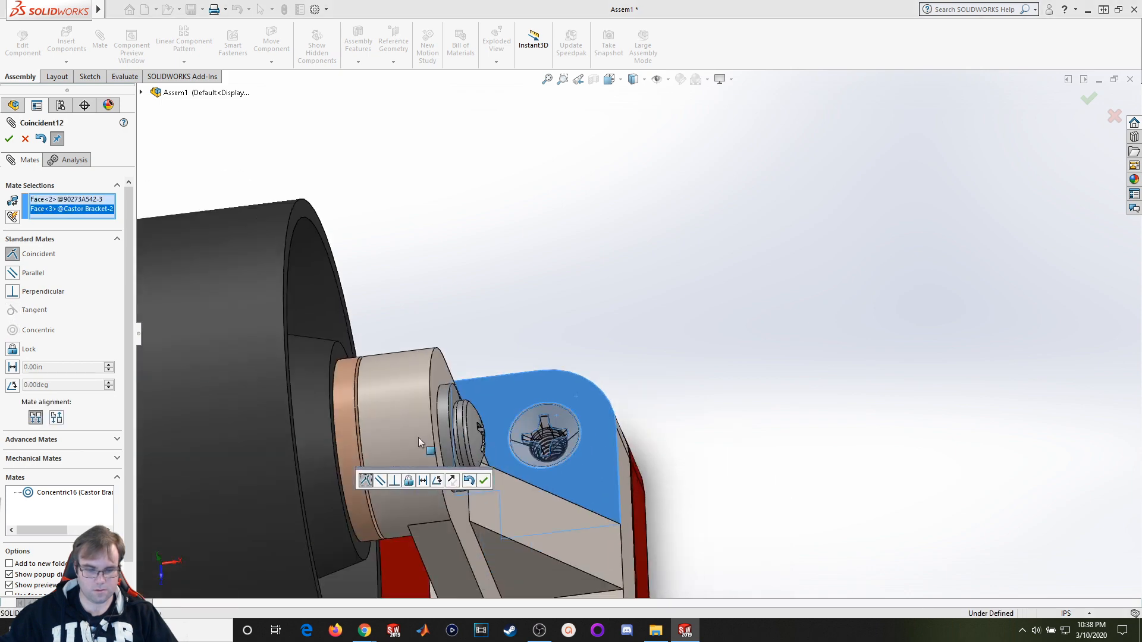
{"action": "left_click", "coordinate": [485, 484]}
{"action": "scroll", "coordinate": [515, 416], "scroll_direction": "up", "scroll_amount": 7}
{"action": "middle_click_drag", "start_coordinate": [423, 375], "coordinate": [483, 364]}
{"action": "scroll", "coordinate": [483, 364], "scroll_direction": "down", "scroll_amount": 1}
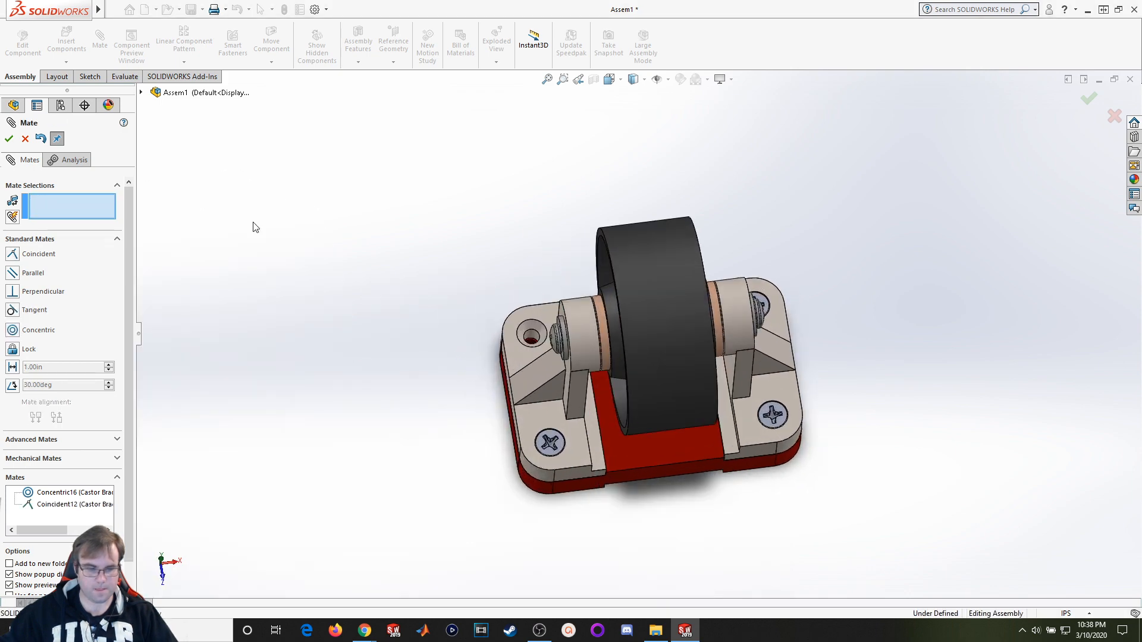
{"action": "left_click", "coordinate": [9, 139]}
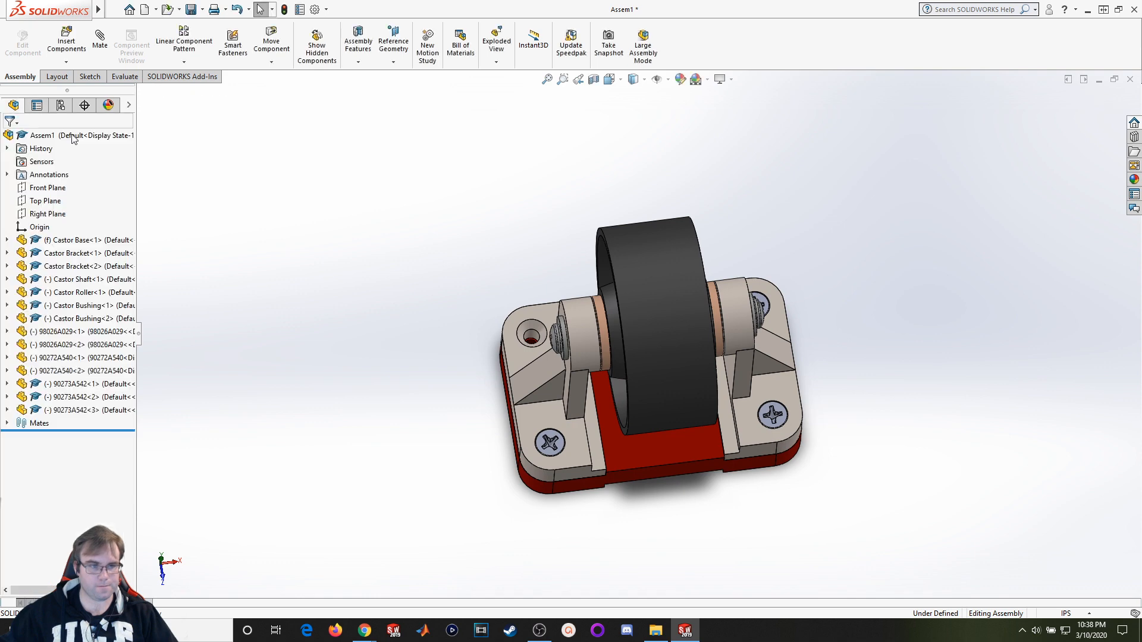
Insert a fourth countersunk screw 90273A542 and make its head edge concentric with the rear hole of Castor Bracket<1>, anti-aligned.
{"action": "left_click", "coordinate": [80, 37]}
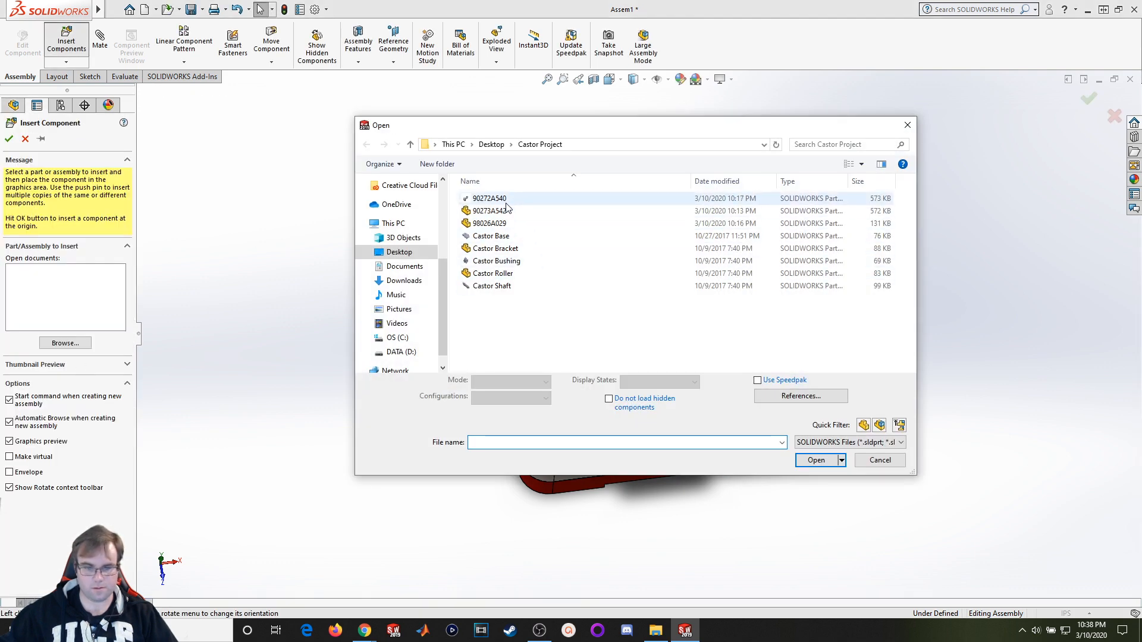
{"action": "double_click", "coordinate": [506, 211]}
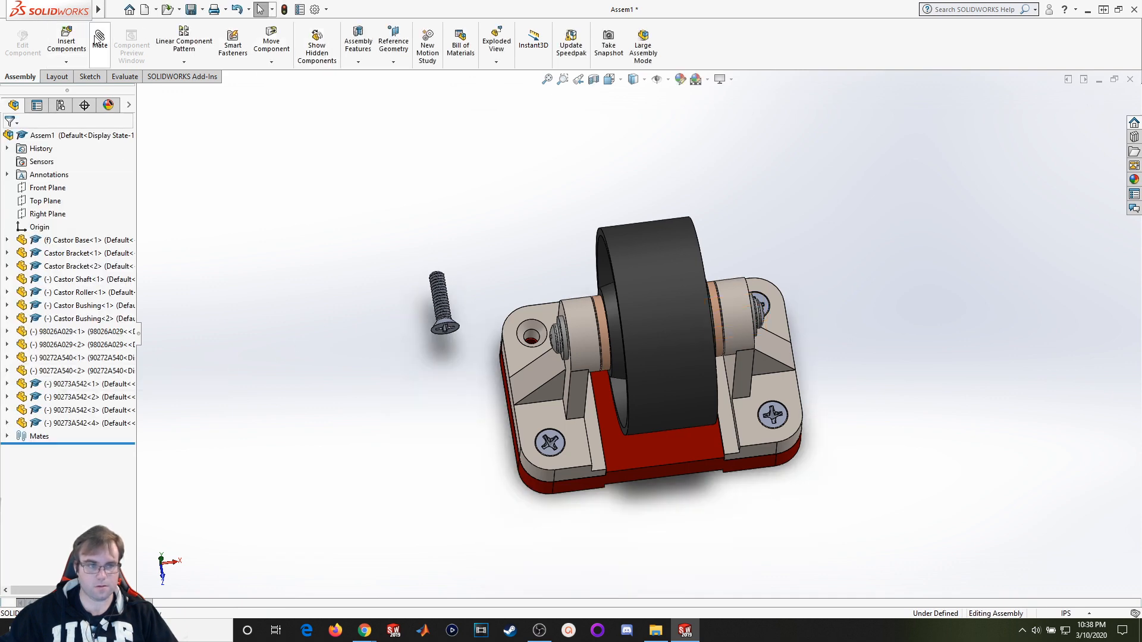
{"action": "scroll", "coordinate": [451, 320], "scroll_direction": "down", "scroll_amount": 9}
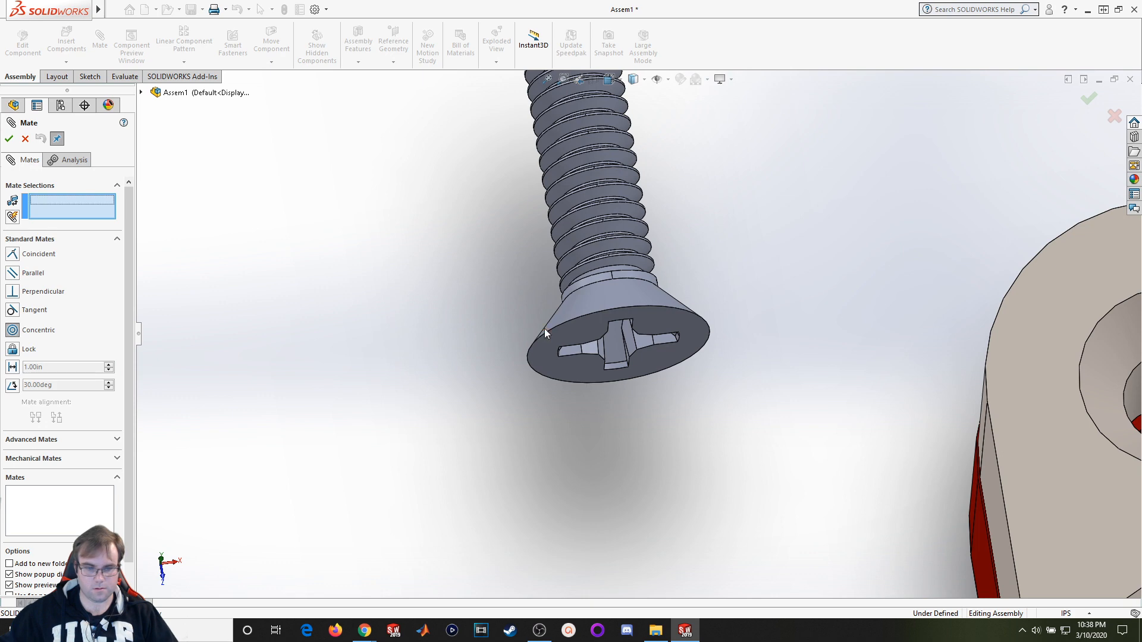
{"action": "left_click", "coordinate": [569, 320]}
{"action": "scroll", "coordinate": [1076, 323], "scroll_direction": "up", "scroll_amount": 3}
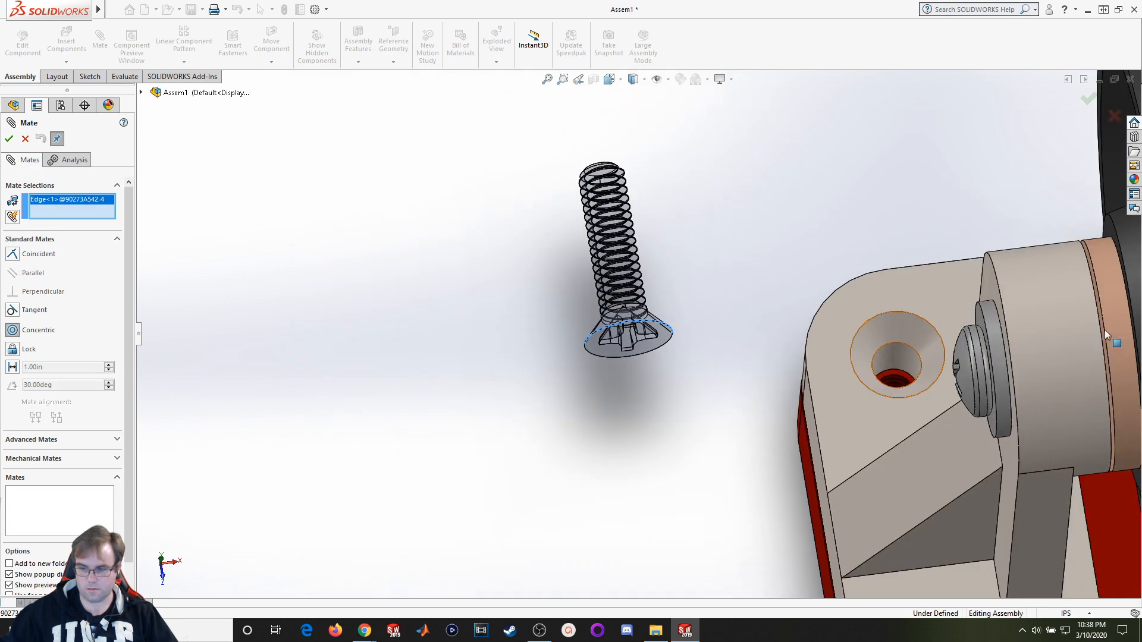
{"action": "left_click", "coordinate": [890, 355]}
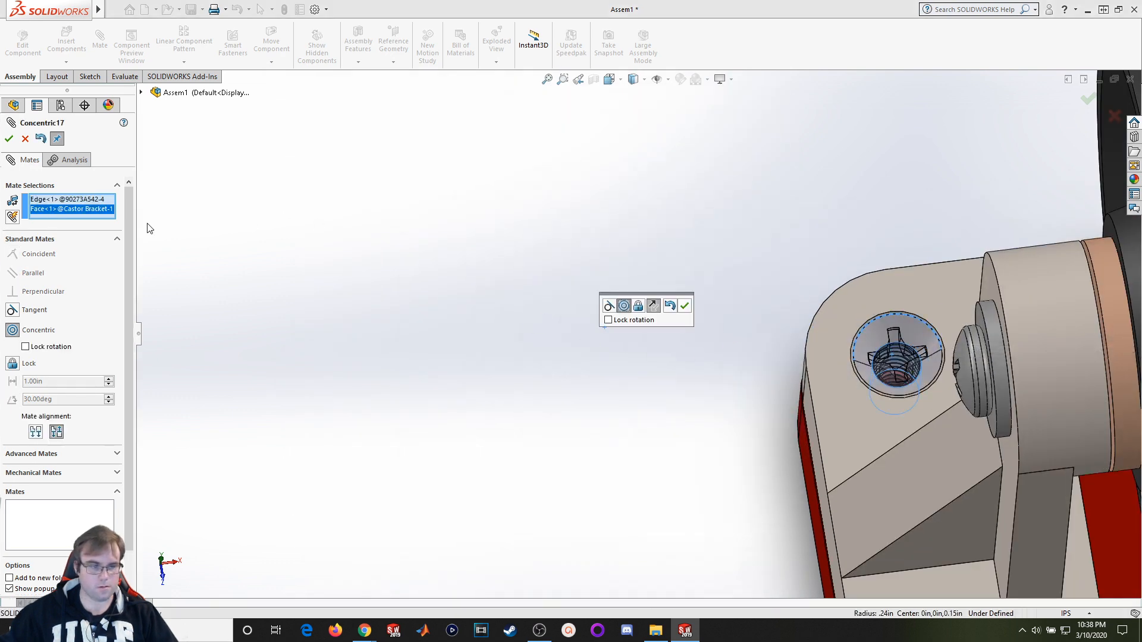
{"action": "left_click", "coordinate": [9, 139]}
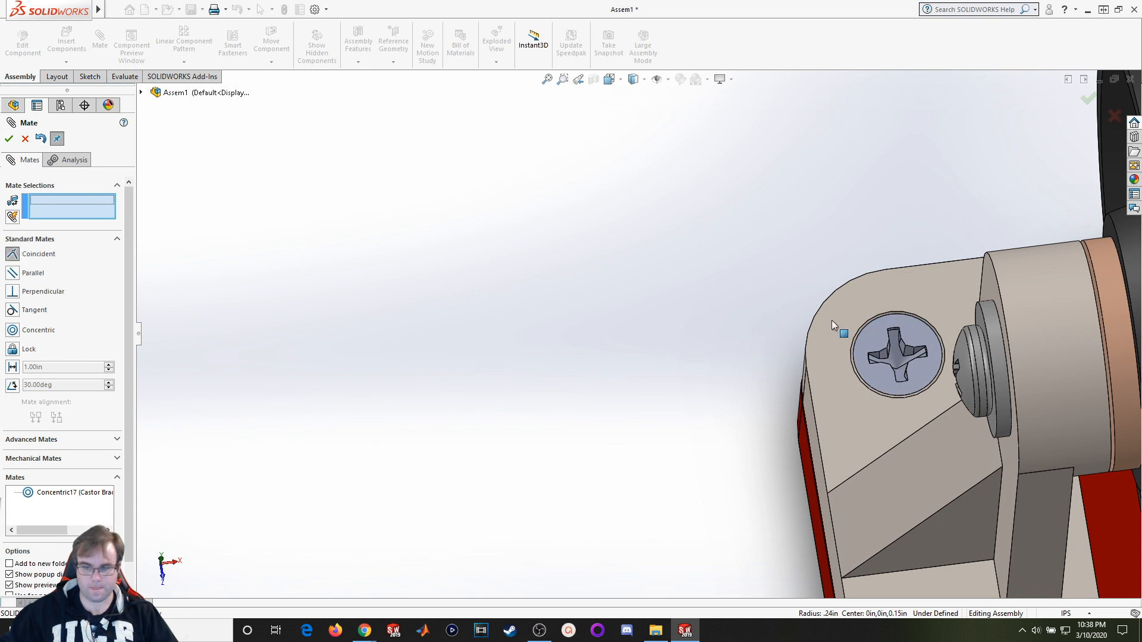
Make the flat top of screw 90273A542<4>'s head coincident with the upper face of Castor Bracket<1>'s foot.
{"action": "left_click", "coordinate": [872, 337]}
{"action": "left_click", "coordinate": [841, 327]}
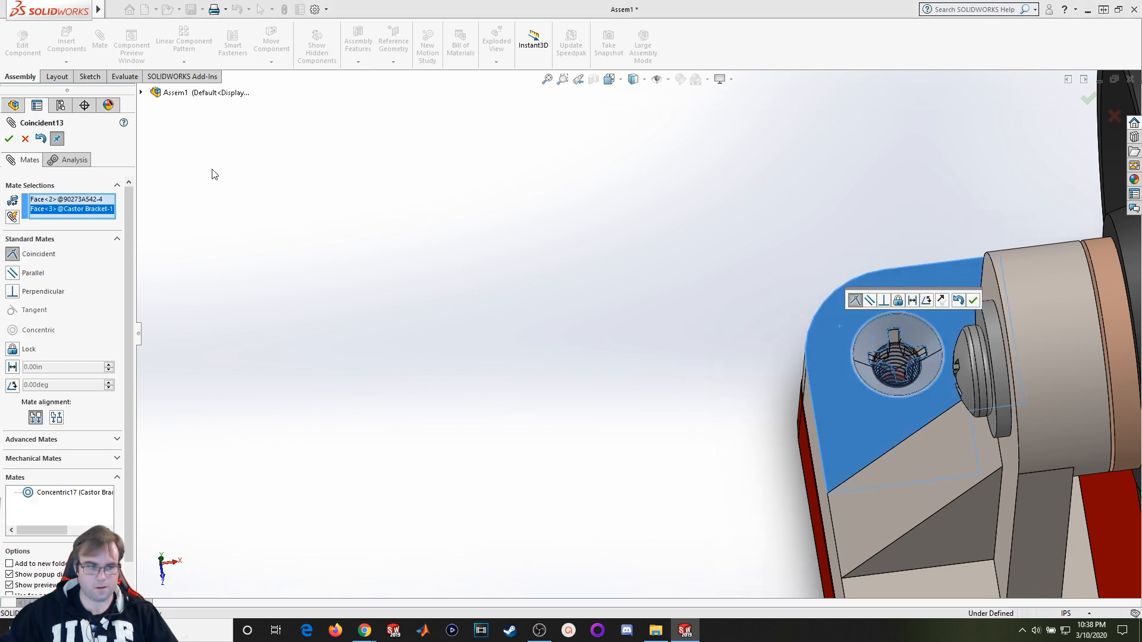
{"action": "left_click", "coordinate": [9, 139]}
{"action": "key", "text": "f"}
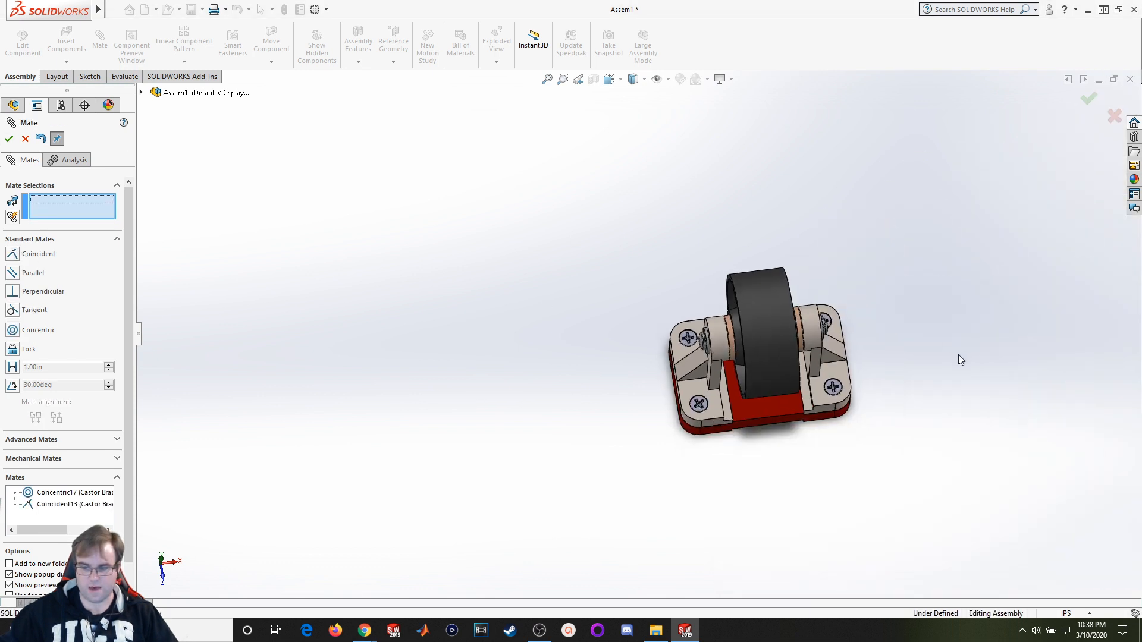
Compare the finished castor with the exploded view and parts list in the Castor Assembly PDF in Chrome, and return to SOLIDWORKS.
{"action": "middle_click_drag", "start_coordinate": [961, 380], "coordinate": [918, 293]}
{"action": "left_click_drag", "start_coordinate": [1141, 197], "coordinate": [461, 2]}
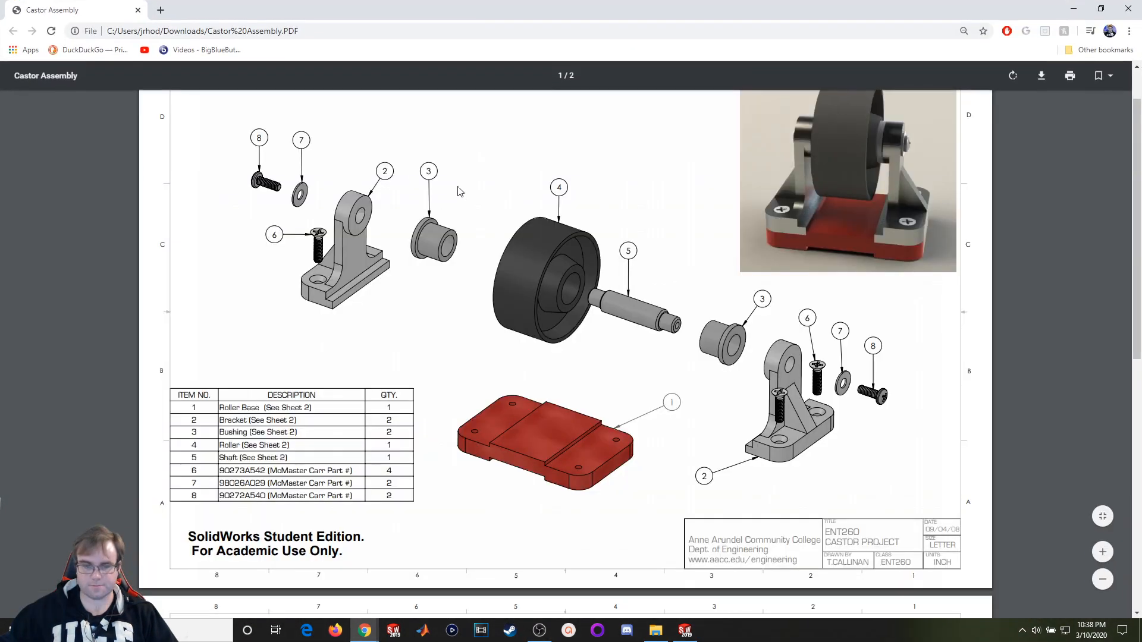
{"action": "left_click_drag", "start_coordinate": [346, 6], "coordinate": [377, 46]}
{"action": "key", "text": "alt+Tab"}
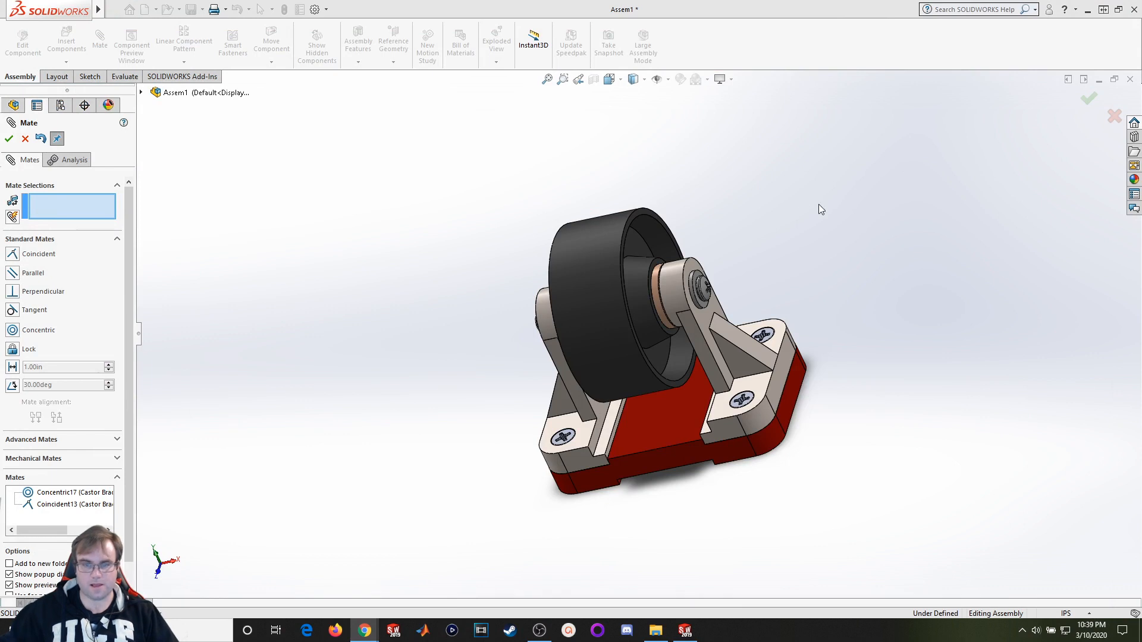